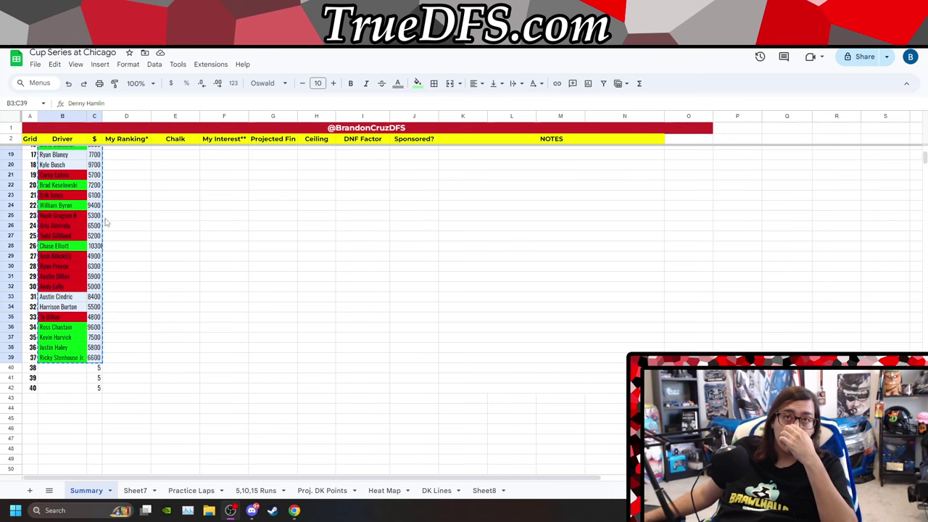
# - Open the DK Lines sheet and review the green lineup picks marked for each driver
pyautogui.scroll(5, 261, 265)
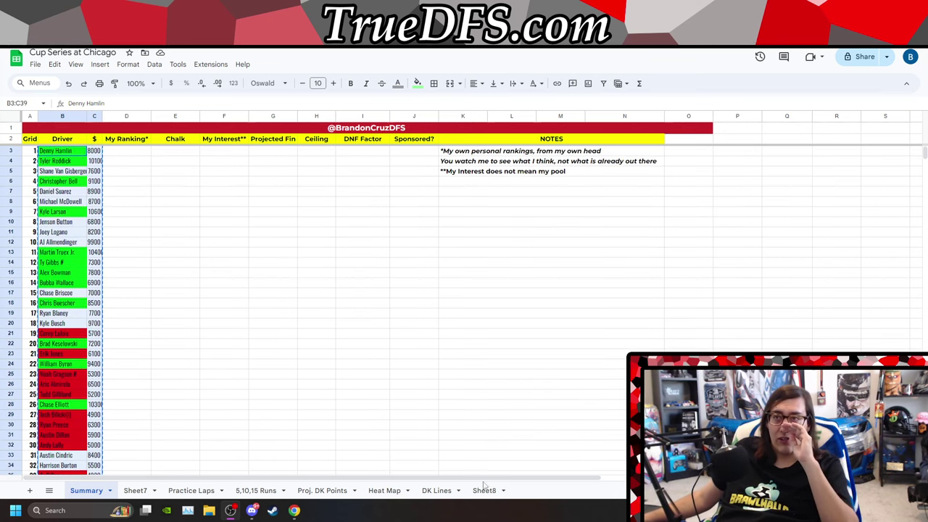
pyautogui.click(433, 491)
pyautogui.scroll(-3, 460, 295)
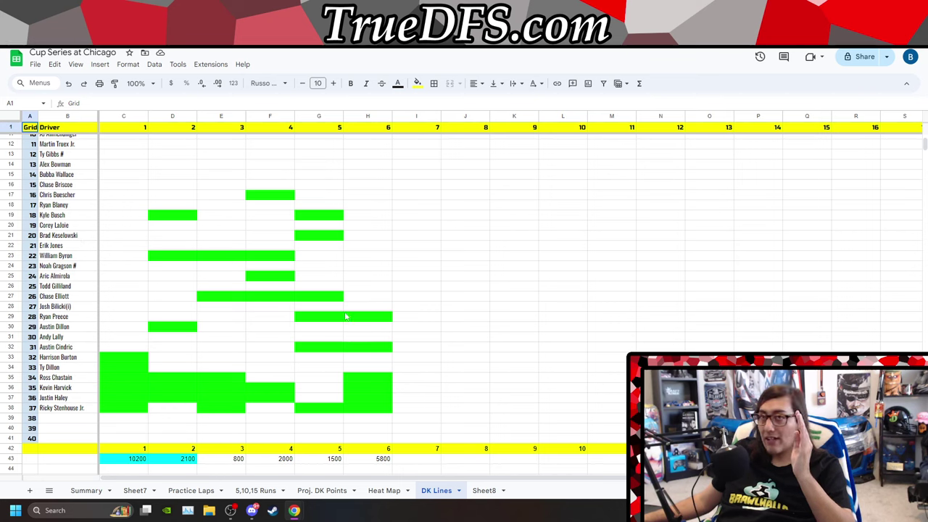
pyautogui.scroll(3, 219, 307)
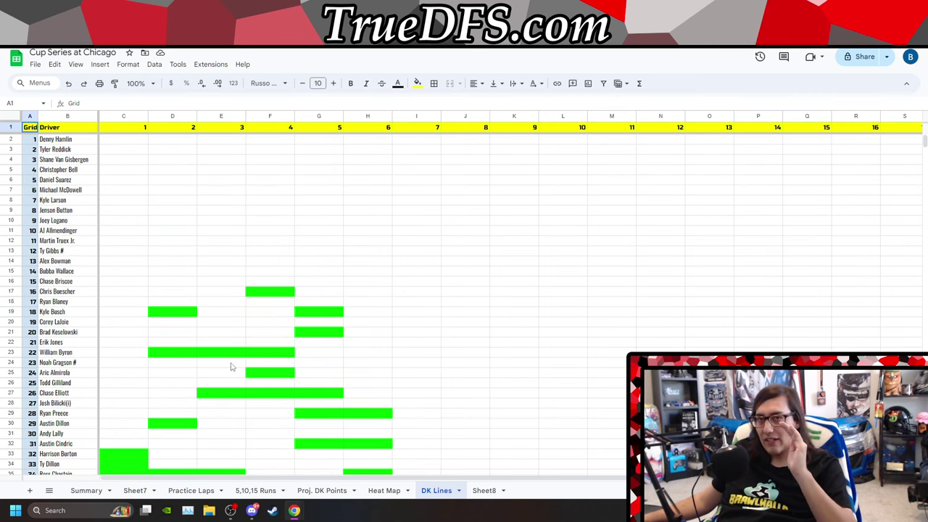
pyautogui.scroll(-4, 230, 333)
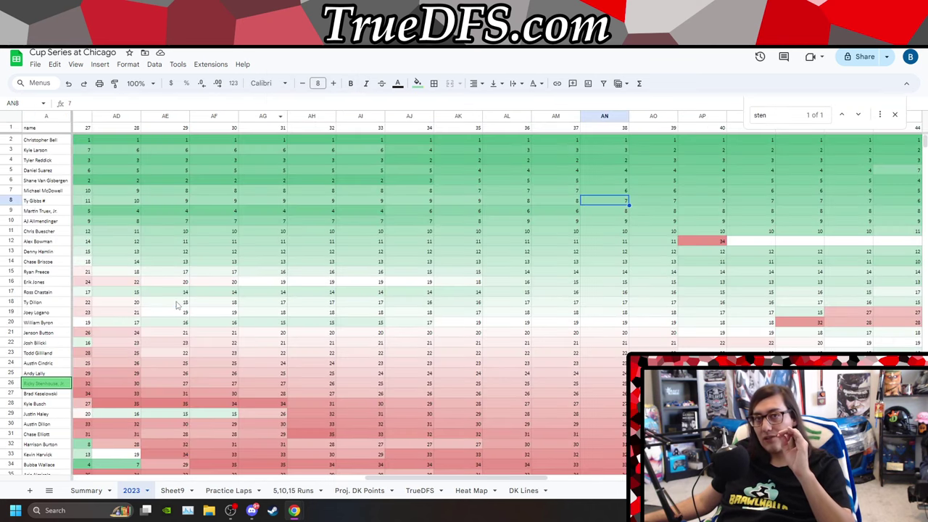
# - Follow Ty Dillon's running position from lap 29 to lap 36 on the 2023 sheet
pyautogui.click(177, 305)
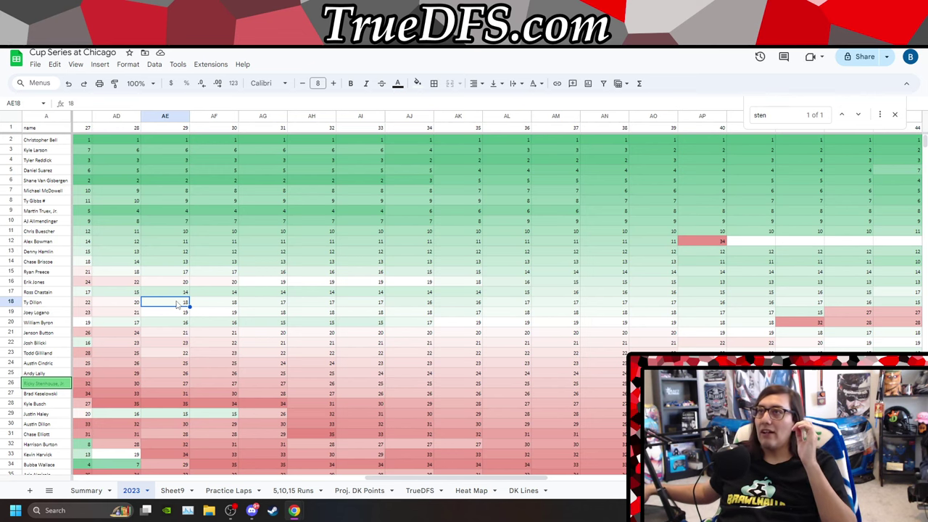
pyautogui.press('Right')
pyautogui.press('Right')
pyautogui.press('Right')
pyautogui.press('Right')
pyautogui.press('Right')
pyautogui.press('Right')
pyautogui.press('Right')
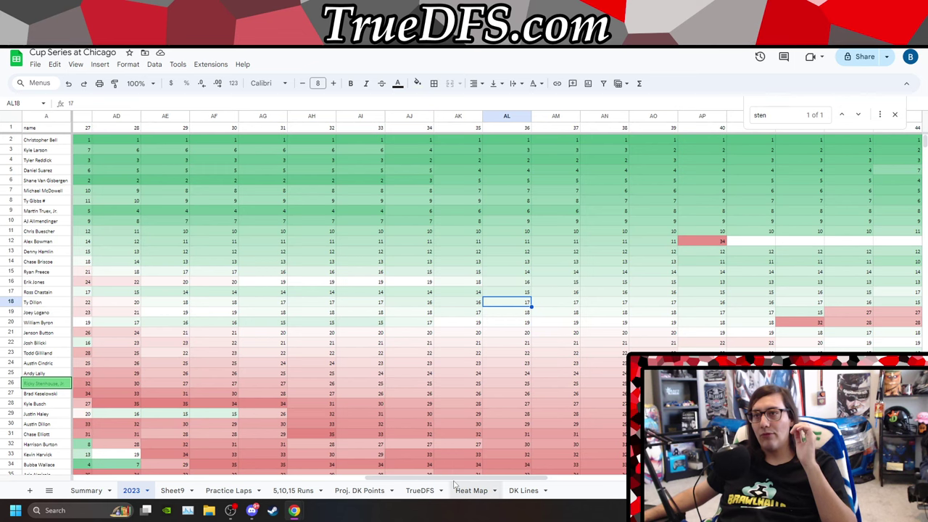
# - Close the search and sort the 2023 sheet A to Z by the lap 78 column
pyautogui.moveTo(454, 479); pyautogui.dragTo(724, 475)
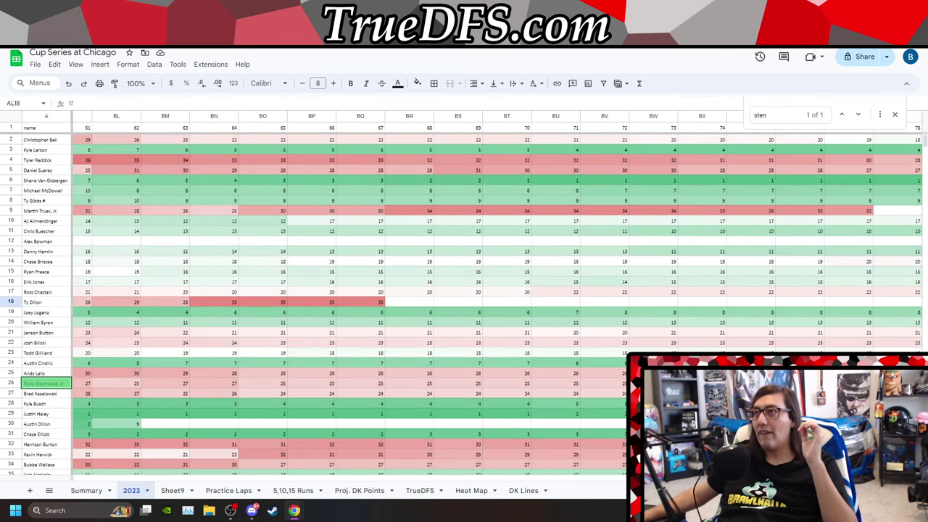
pyautogui.click(894, 114)
pyautogui.rightClick(917, 117)
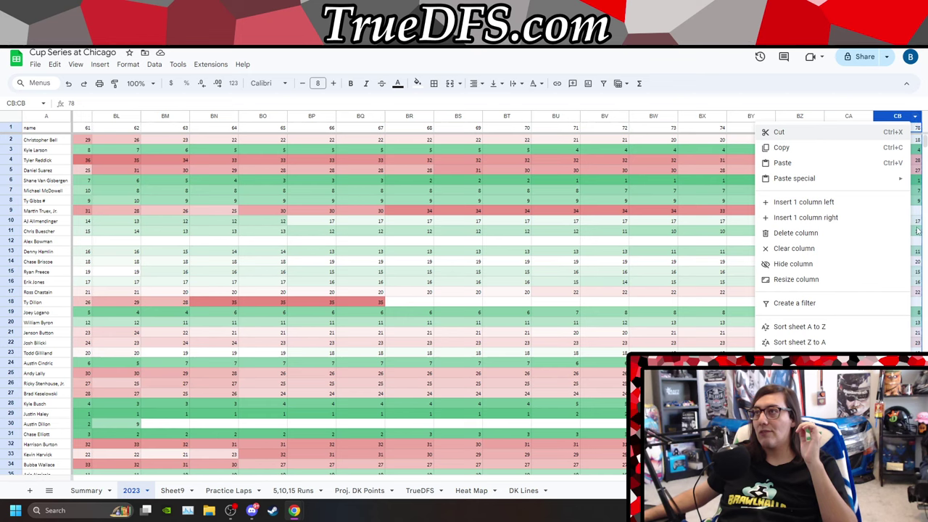
pyautogui.click(861, 332)
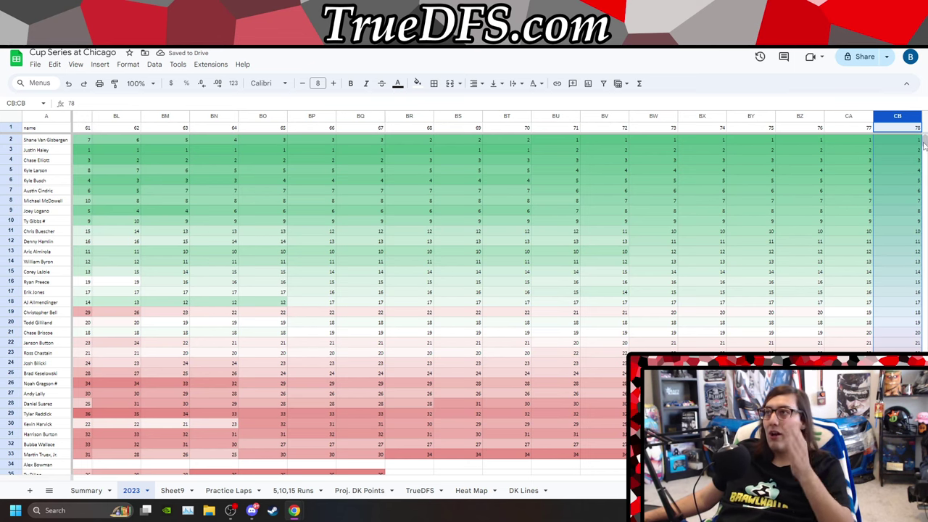
# - Examine the lowest-placed drivers in the lap 78 order, including those without a final-lap position
pyautogui.click(897, 443)
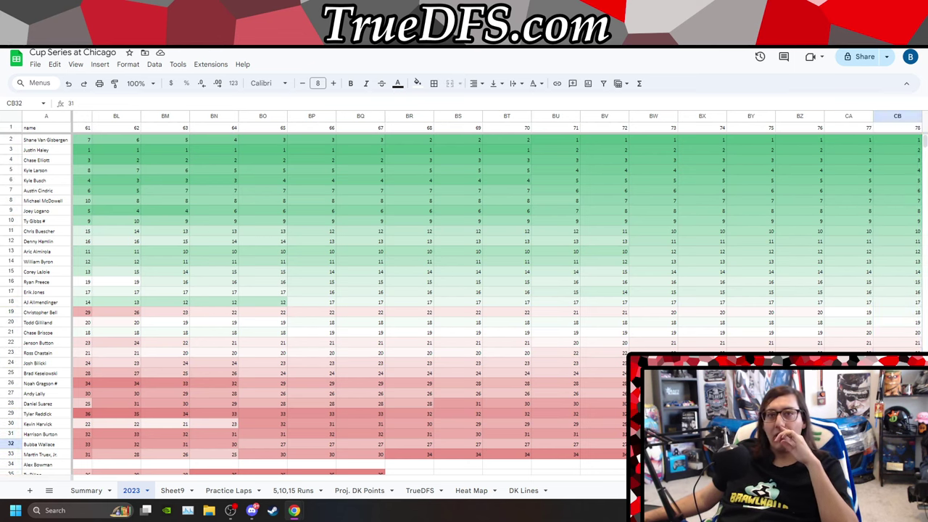
pyautogui.scroll(-5, 464, 304)
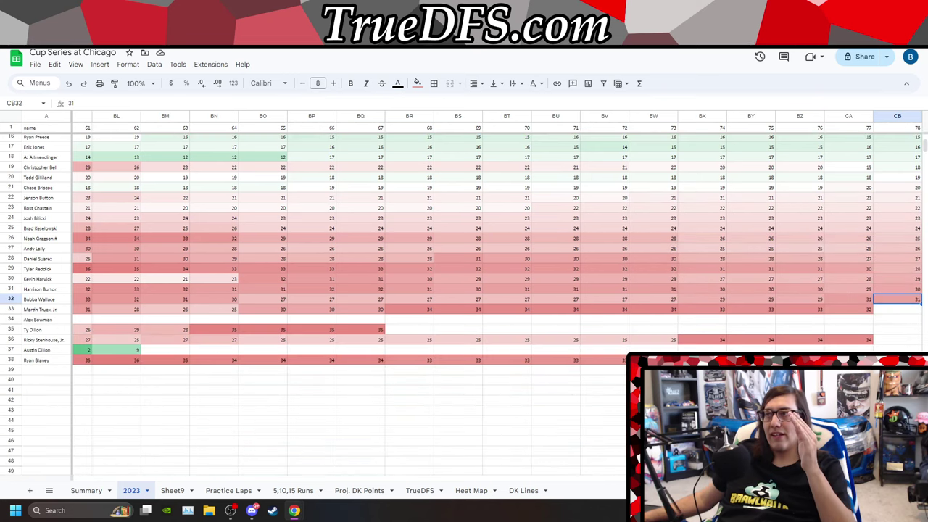
pyautogui.click(445, 324)
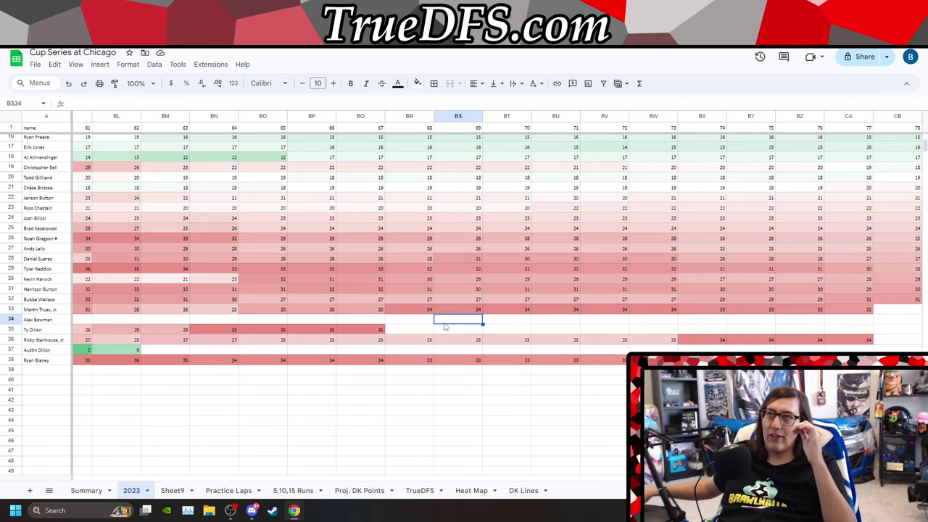
# - Trace the drivers' running positions backward through the lap columns from lap 69 to lap 2
pyautogui.press('Up')
pyautogui.press('Up')
pyautogui.press('Up')
pyautogui.press('Up')
pyautogui.press('Up')
pyautogui.press('Up')
pyautogui.press('Up')
pyautogui.press('Up')
pyautogui.press('Up')
pyautogui.press('Up')
pyautogui.press('Up')
pyautogui.press('Up')
pyautogui.press('Up')
pyautogui.press('Up')
pyautogui.press('Up')
pyautogui.press('Up')
pyautogui.press('Up')
pyautogui.press('Up')
pyautogui.press('Up')
pyautogui.press('Up')
pyautogui.press('Up')
pyautogui.press('Up')
pyautogui.press('Up')
pyautogui.press('Up')
pyautogui.press('Up')
pyautogui.press('Up')
pyautogui.press('Up')
pyautogui.press('Up')
pyautogui.press('Up')
pyautogui.press('Up')
pyautogui.press('Up')
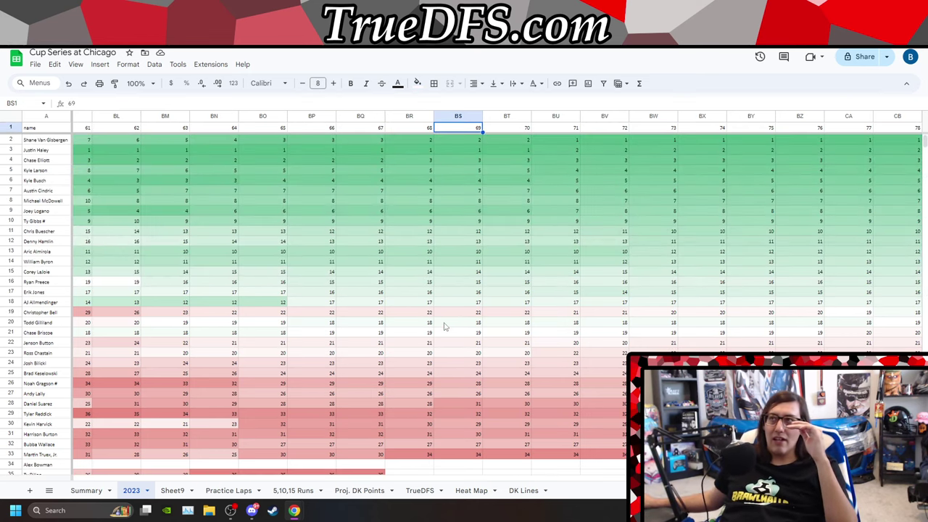
pyautogui.press('Left')
pyautogui.press('Left')
pyautogui.press('Left')
pyautogui.press('Left')
pyautogui.press('Left')
pyautogui.press('Left')
pyautogui.press('Left')
pyautogui.press('Left')
pyautogui.press('Left')
pyautogui.press('Left')
pyautogui.press('Left')
pyautogui.press('Left')
pyautogui.press('Left')
pyautogui.press('Left')
pyautogui.press('Left')
pyautogui.press('Left')
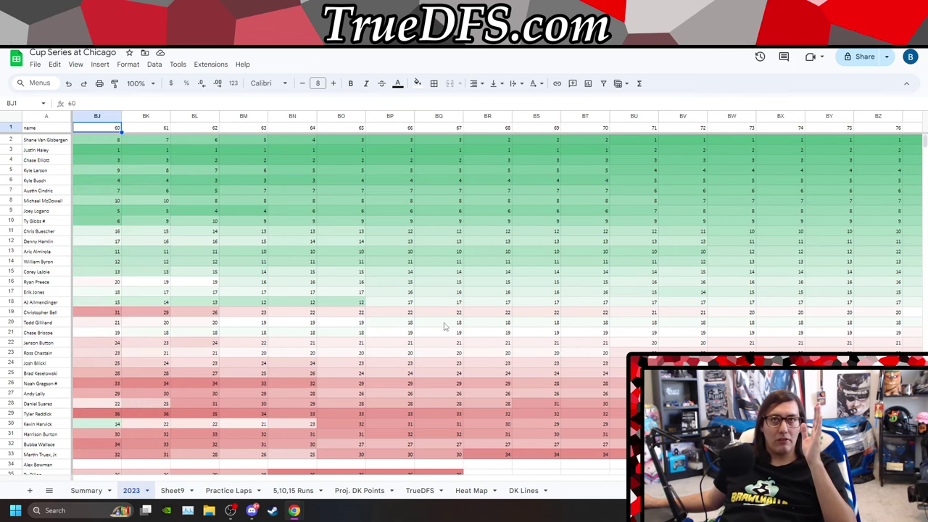
pyautogui.press('Left')
pyautogui.press('Left')
pyautogui.press('Left')
pyautogui.press('Left')
pyautogui.press('Left')
pyautogui.press('Left')
pyautogui.press('Left')
pyautogui.press('Left')
pyautogui.press('Left')
pyautogui.press('Left')
pyautogui.press('Left')
pyautogui.press('Left')
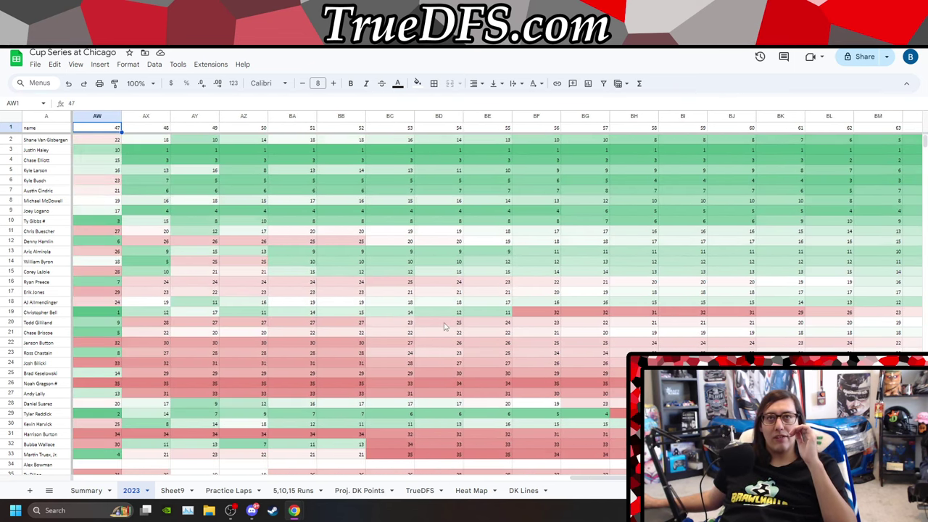
pyautogui.press('Left')
pyautogui.press('Left')
pyautogui.press('Left')
pyautogui.press('Left')
pyautogui.press('Left')
pyautogui.press('Left')
pyautogui.press('Left')
pyautogui.press('Left')
pyautogui.press('Left')
pyautogui.press('Left')
pyautogui.press('Left')
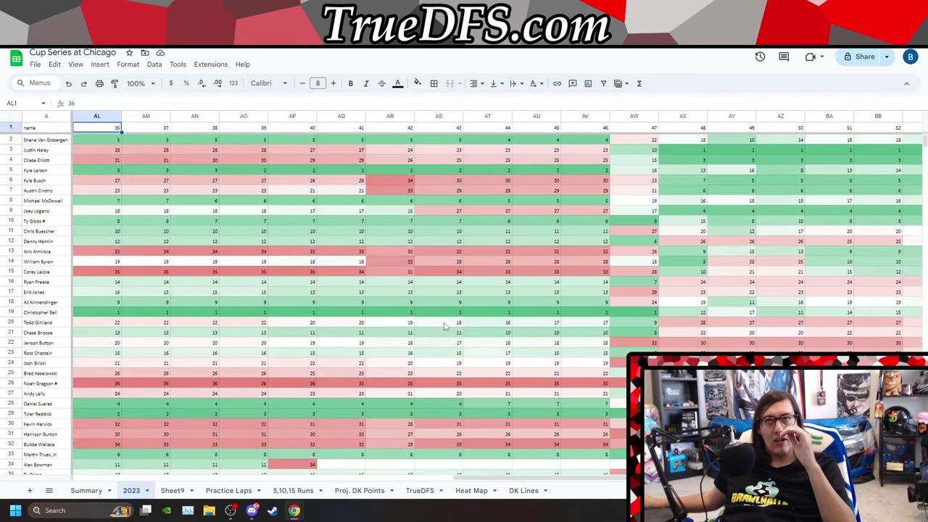
pyautogui.press('Left')
pyautogui.press('Left')
pyautogui.press('Left')
pyautogui.press('Left')
pyautogui.press('Left')
pyautogui.press('Left')
pyautogui.press('Left')
pyautogui.press('Left')
pyautogui.press('Left')
pyautogui.press('Left')
pyautogui.press('Left')
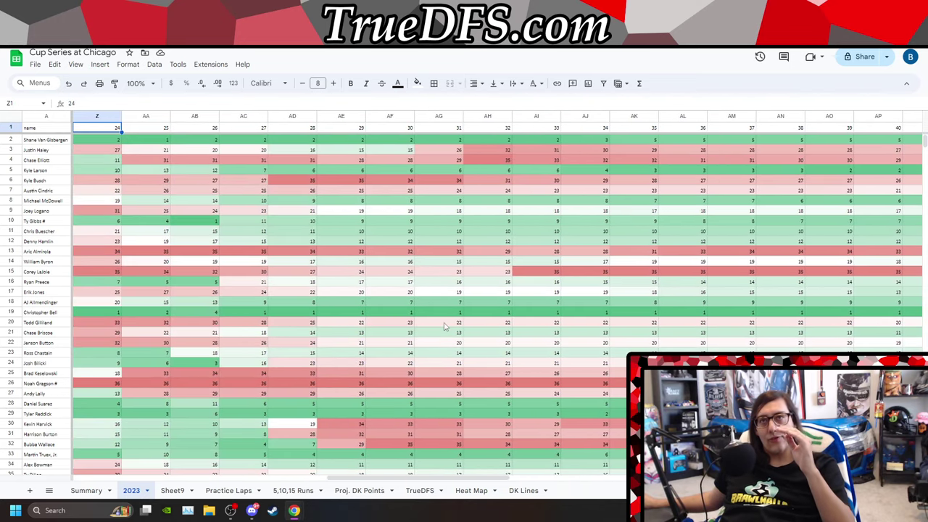
pyautogui.press('Left')
pyautogui.press('Left')
pyautogui.press('Left')
pyautogui.press('Left')
pyautogui.press('Left')
pyautogui.press('Left')
pyautogui.press('Left')
pyautogui.press('Left')
pyautogui.press('Left')
pyautogui.press('Left')
pyautogui.press('Left')
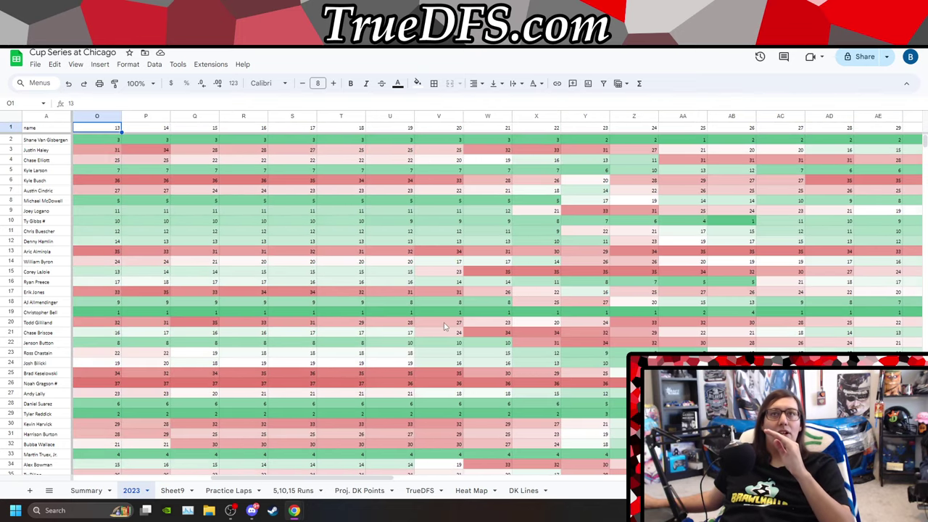
pyautogui.press('Left')
pyautogui.press('Left')
pyautogui.press('Left')
pyautogui.press('Left')
pyautogui.press('Left')
pyautogui.press('Left')
pyautogui.press('Left')
pyautogui.press('Left')
pyautogui.press('Left')
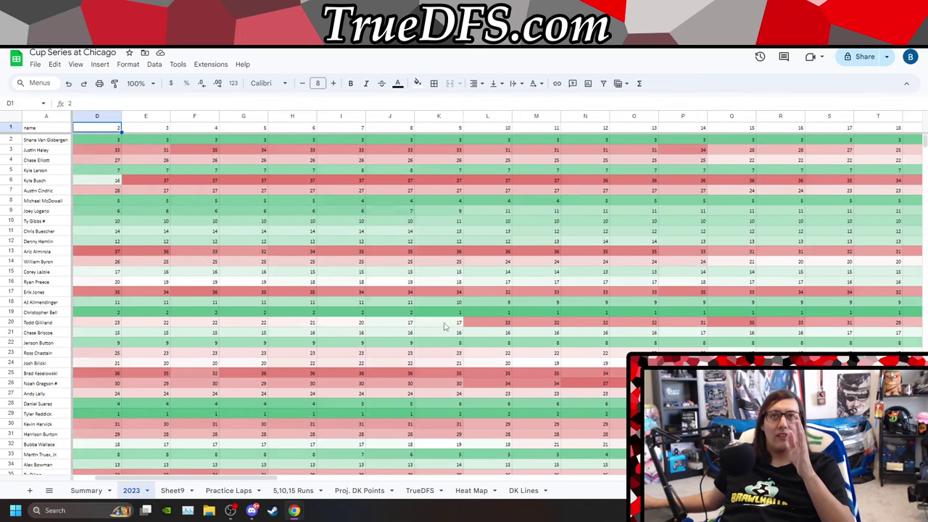
# - Trace the drivers' running positions forward from the opening laps to lap 39
pyautogui.press('Right')
pyautogui.press('Right')
pyautogui.press('Right')
pyautogui.press('Right')
pyautogui.press('Right')
pyautogui.press('Right')
pyautogui.press('Right')
pyautogui.press('Right')
pyautogui.press('Right')
pyautogui.press('Right')
pyautogui.press('Right')
pyautogui.press('Right')
pyautogui.press('Right')
pyautogui.press('Right')
pyautogui.press('Right')
pyautogui.press('Right')
pyautogui.press('Right')
pyautogui.press('Right')
pyautogui.press('Right')
pyautogui.press('Right')
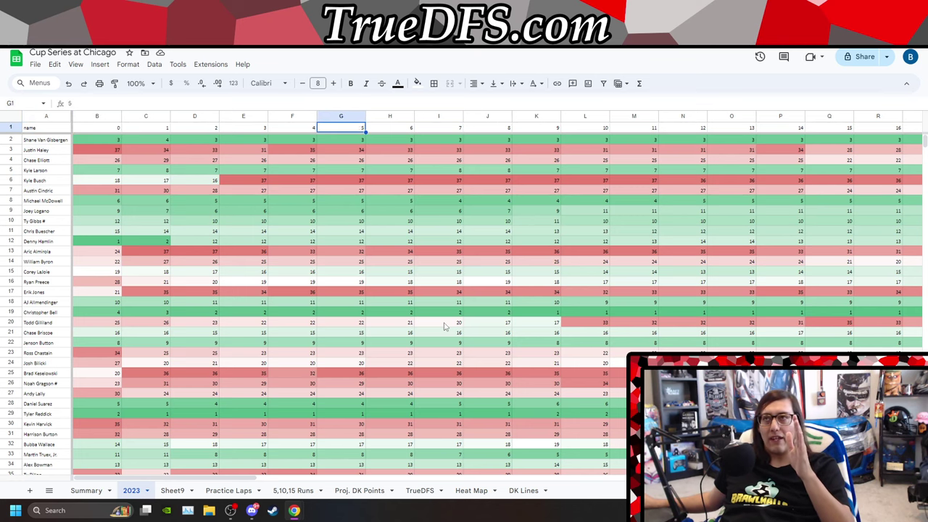
pyautogui.press('Right')
pyautogui.press('Right')
pyautogui.press('Right')
pyautogui.press('Right')
pyautogui.press('Right')
pyautogui.press('Right')
pyautogui.press('Right')
pyautogui.press('Right')
pyautogui.press('Right')
pyautogui.press('Right')
pyautogui.press('Right')
pyautogui.press('Right')
pyautogui.press('Right')
pyautogui.press('Right')
pyautogui.press('Right')
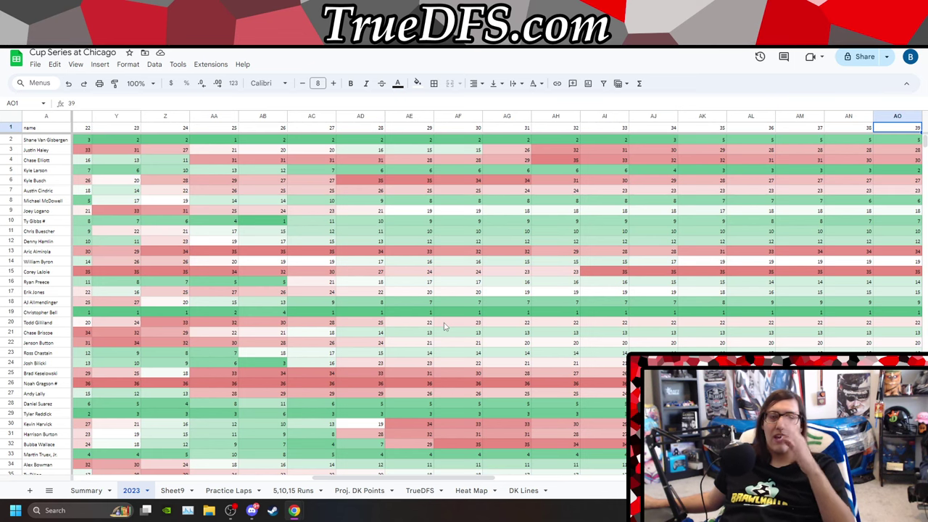
# - Check the notes on the Summary sheet and examine the drivers' positions around lap 36 on the 2023 sheet
pyautogui.click(86, 491)
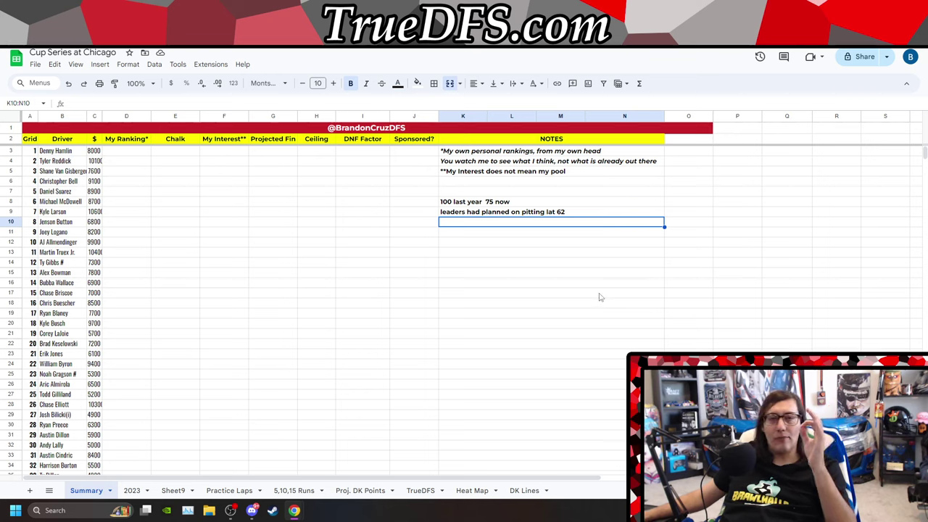
pyautogui.click(131, 491)
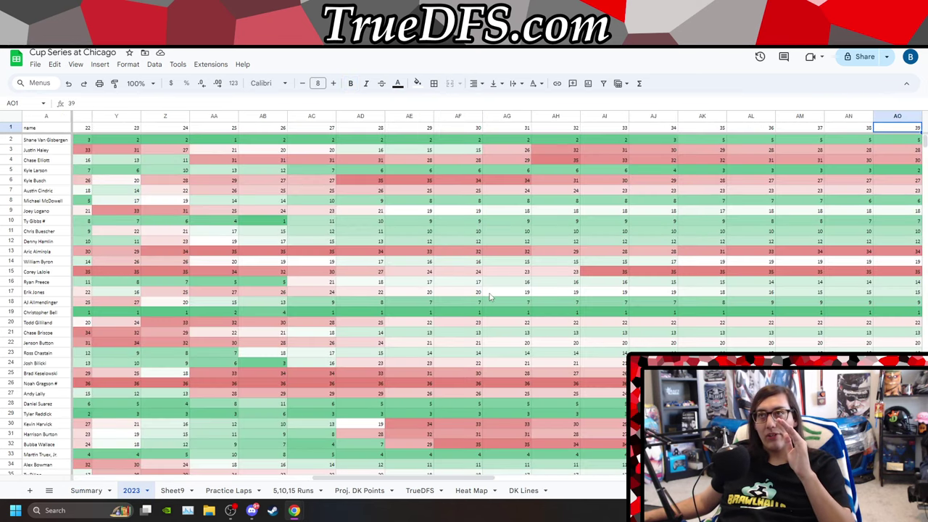
pyautogui.click(773, 172)
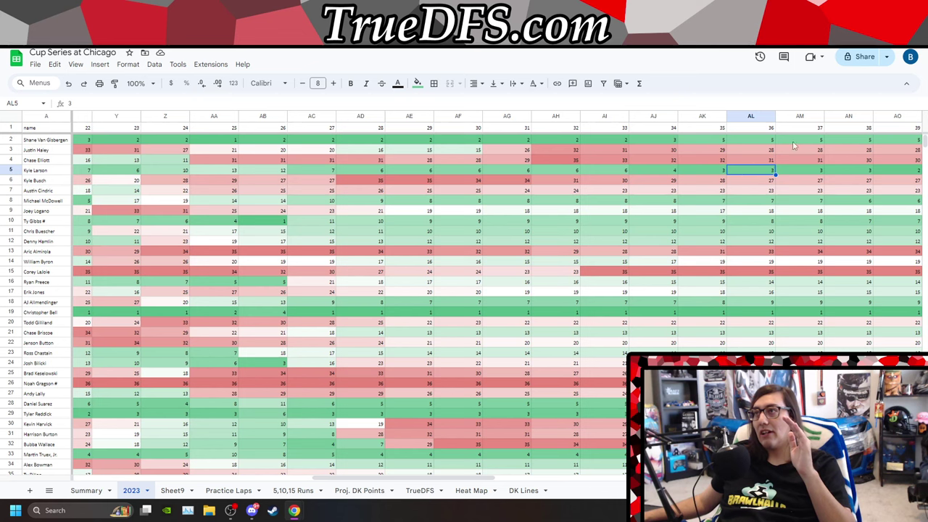
pyautogui.scroll(-5, 724, 308)
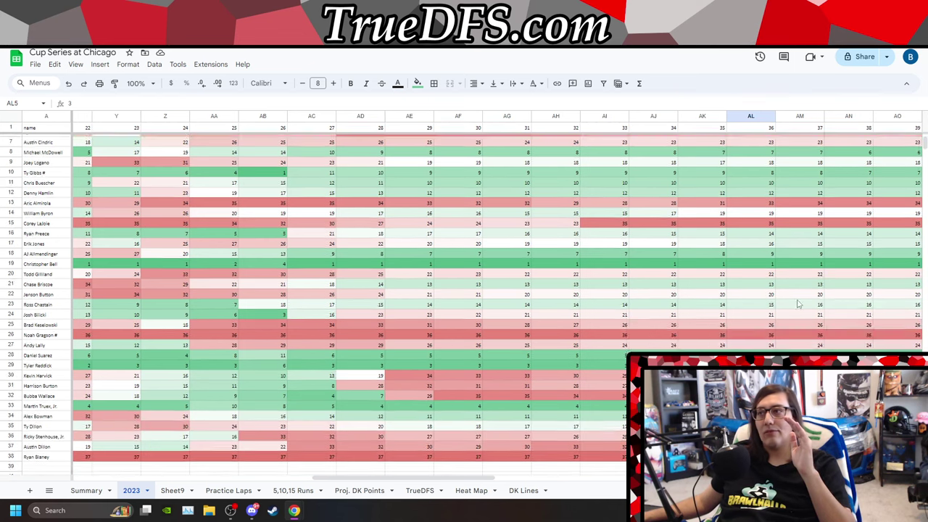
# - Examine the running positions of the drivers in the lower rows across laps 31 to 48
pyautogui.click(819, 289)
pyautogui.press('Right')
pyautogui.press('Right')
pyautogui.press('Right')
pyautogui.press('Right')
pyautogui.press('Right')
pyautogui.press('Right')
pyautogui.press('Right')
pyautogui.press('Right')
pyautogui.press('Right')
pyautogui.press('Right')
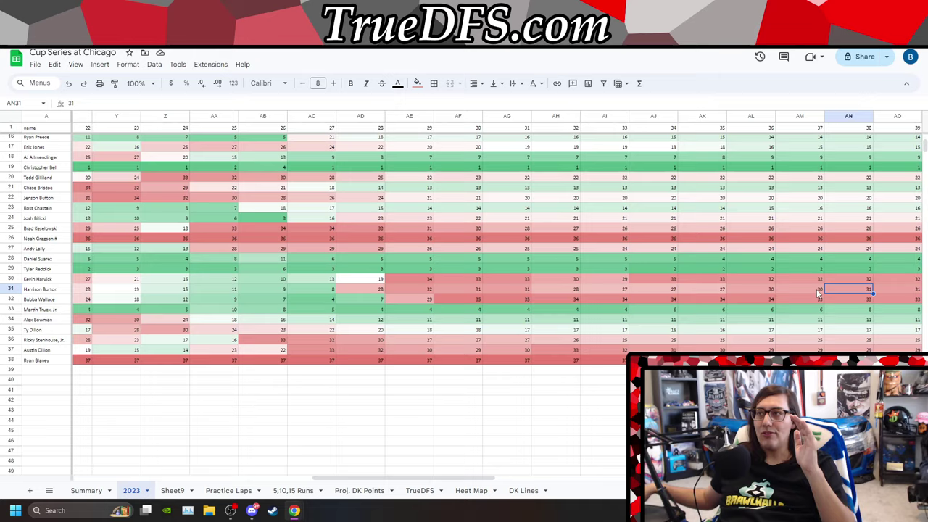
pyautogui.press('Left')
pyautogui.press('Left')
pyautogui.press('Left')
pyautogui.press('Left')
pyautogui.press('Left')
pyautogui.press('Left')
pyautogui.press('Left')
pyautogui.press('Left')
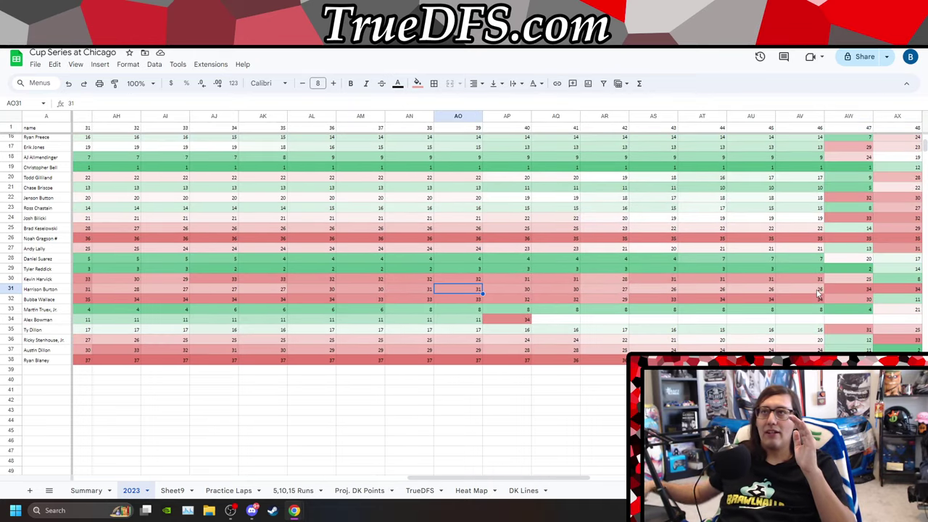
# - Sort the 2023 sheet by the lap 39 column in ascending order
pyautogui.scroll(3, 435, 138)
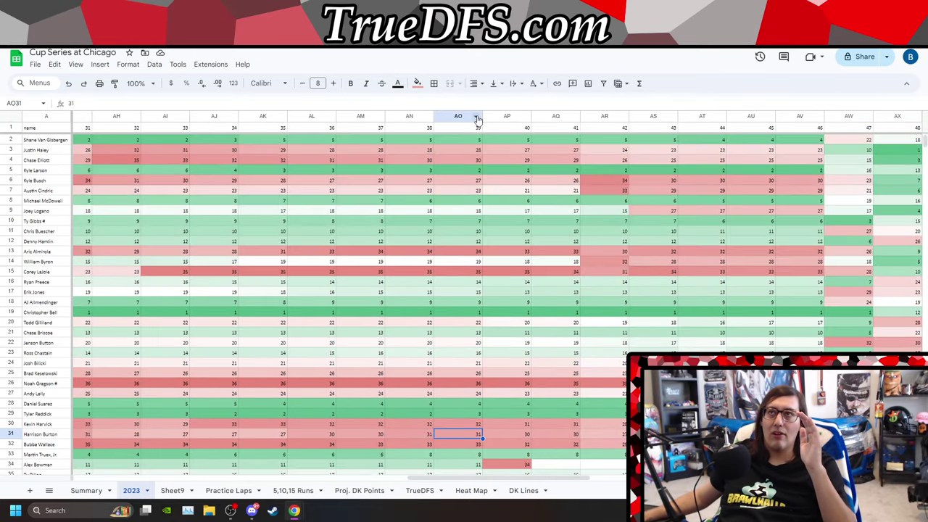
pyautogui.click(475, 116)
pyautogui.click(534, 327)
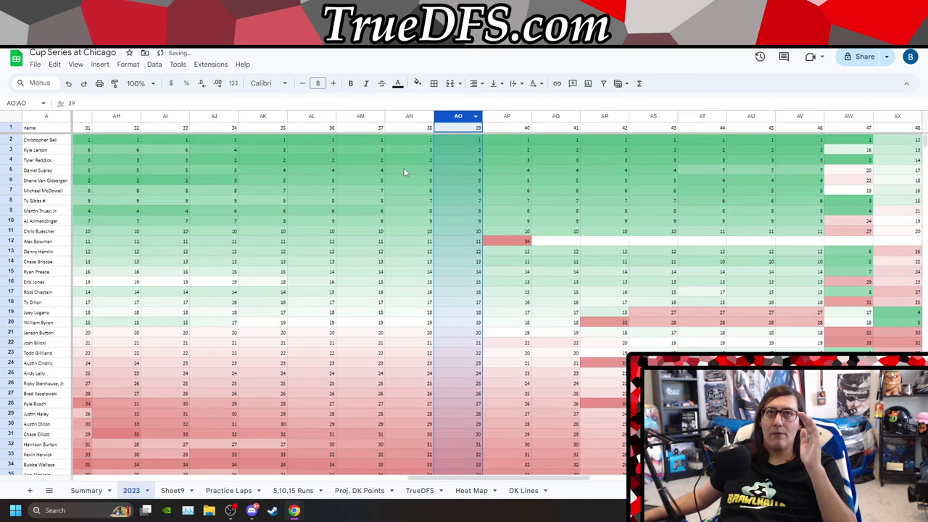
# - Examine the lap 39 running order from the leaders down to the drivers just outside the top 20
pyautogui.click(382, 162)
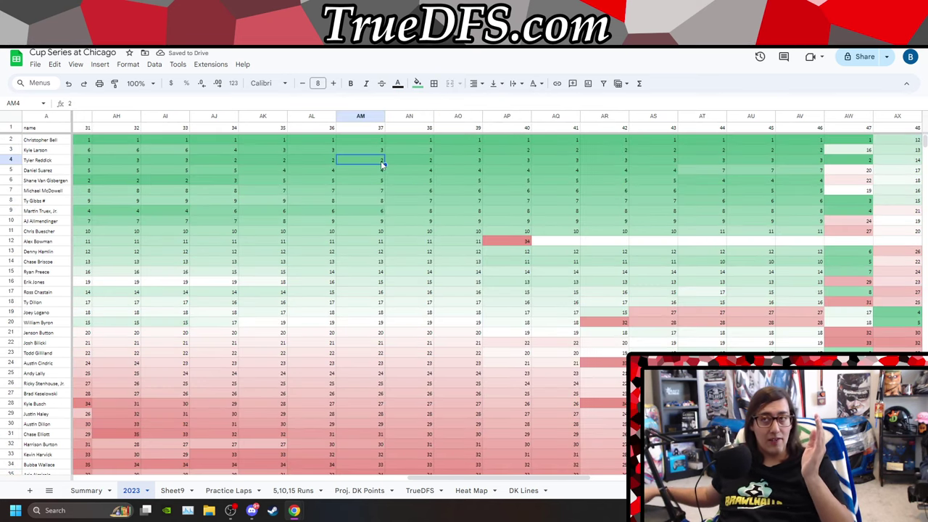
pyautogui.press('Down')
pyautogui.press('Down')
pyautogui.press('Down')
pyautogui.press('Down')
pyautogui.press('Down')
pyautogui.press('Down')
pyautogui.press('Down')
pyautogui.press('Down')
pyautogui.press('Down')
pyautogui.press('Down')
pyautogui.press('Down')
pyautogui.press('Down')
pyautogui.press('Down')
pyautogui.press('Down')
pyautogui.press('Down')
pyautogui.press('Down')
pyautogui.press('Down')
pyautogui.press('Down')
pyautogui.press('Left')
pyautogui.press('Left')
pyautogui.press('Left')
pyautogui.press('Left')
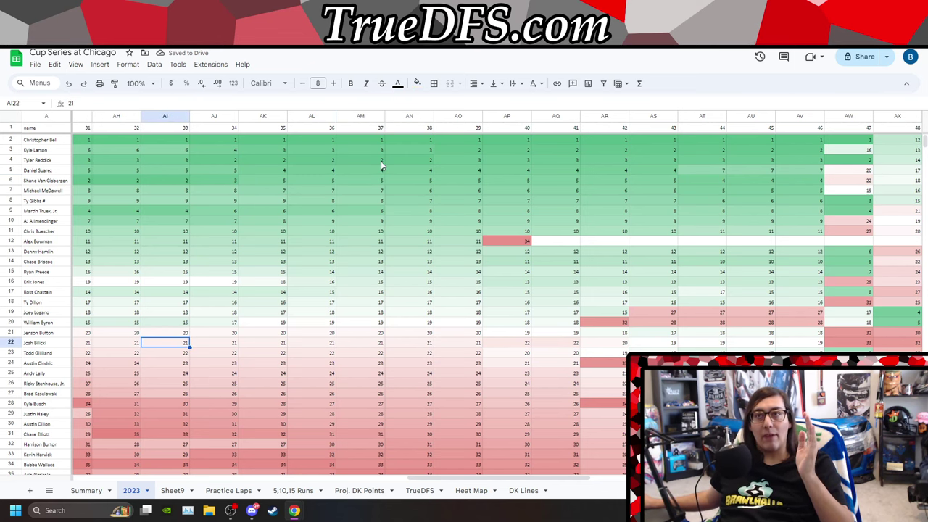
# - Trace the drivers' running positions backward through the lap columns from lap 33 to lap 15
pyautogui.press('Left')
pyautogui.press('Left')
pyautogui.press('Left')
pyautogui.press('Left')
pyautogui.press('Left')
pyautogui.press('Left')
pyautogui.press('Left')
pyautogui.press('Left')
pyautogui.press('Left')
pyautogui.press('Left')
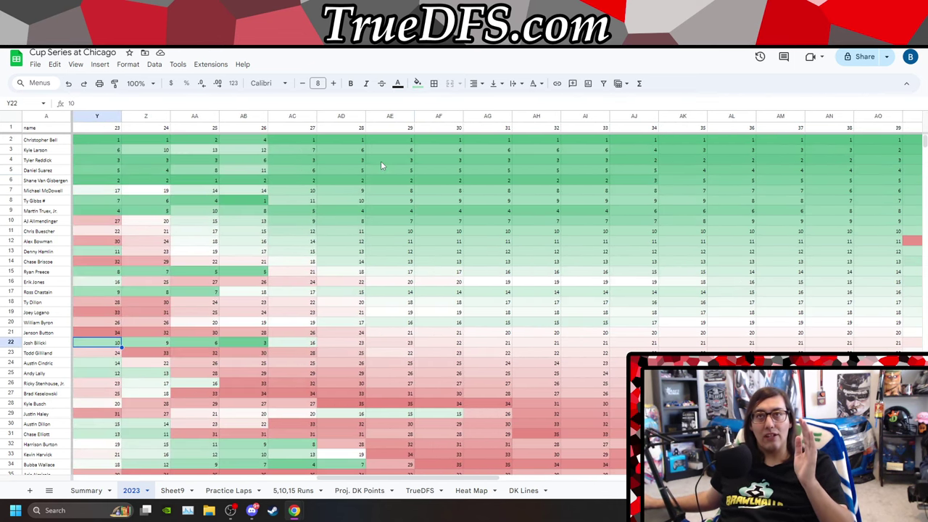
pyautogui.press('Left')
pyautogui.press('Left')
pyautogui.press('Left')
pyautogui.press('Left')
pyautogui.press('Left')
pyautogui.press('Left')
pyautogui.press('Left')
pyautogui.press('Left')
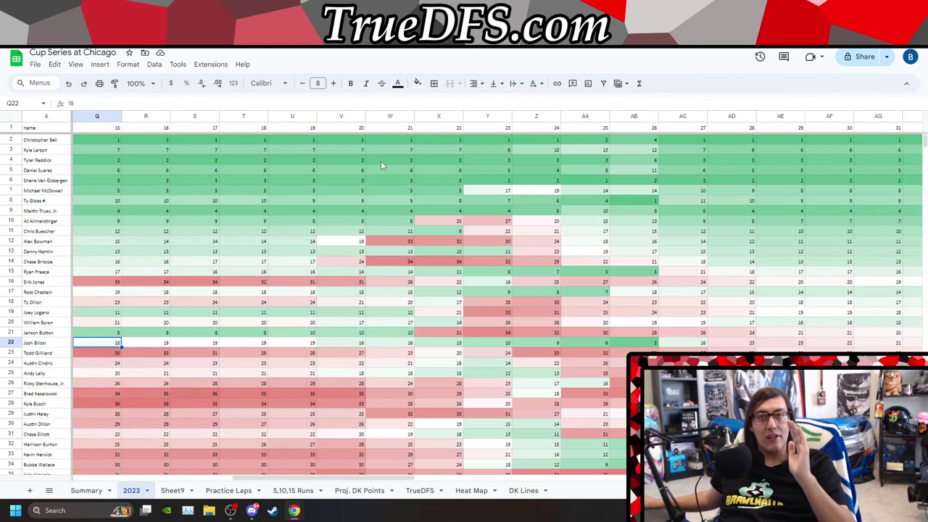
pyautogui.press('Up')
pyautogui.press('Up')
pyautogui.press('Up')
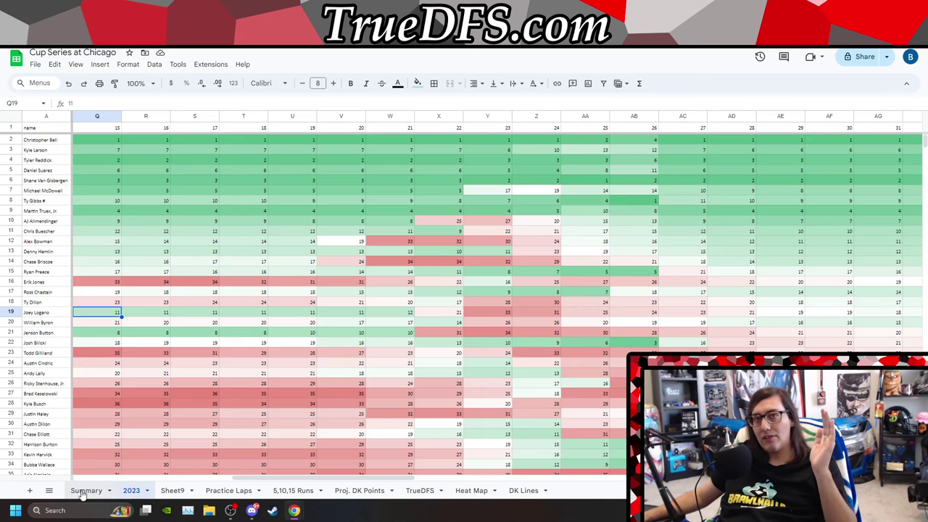
# - Check the notes on the Summary sheet and trace the 2023 running positions back from lap 16 to the starting order
pyautogui.click(86, 490)
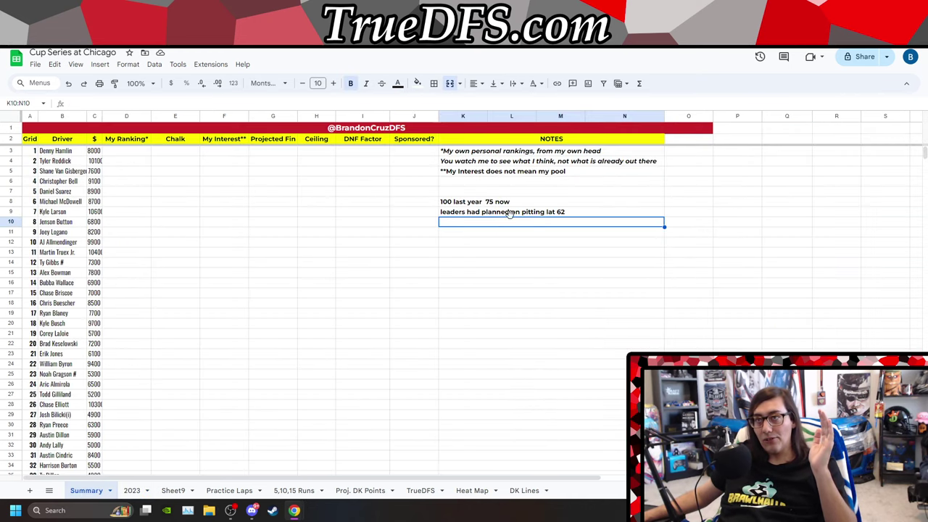
pyautogui.click(131, 493)
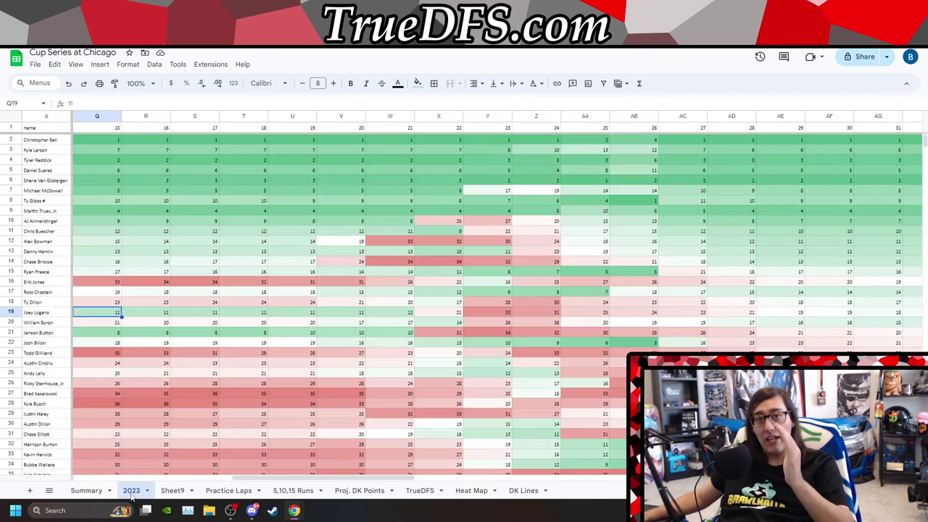
pyautogui.click(165, 231)
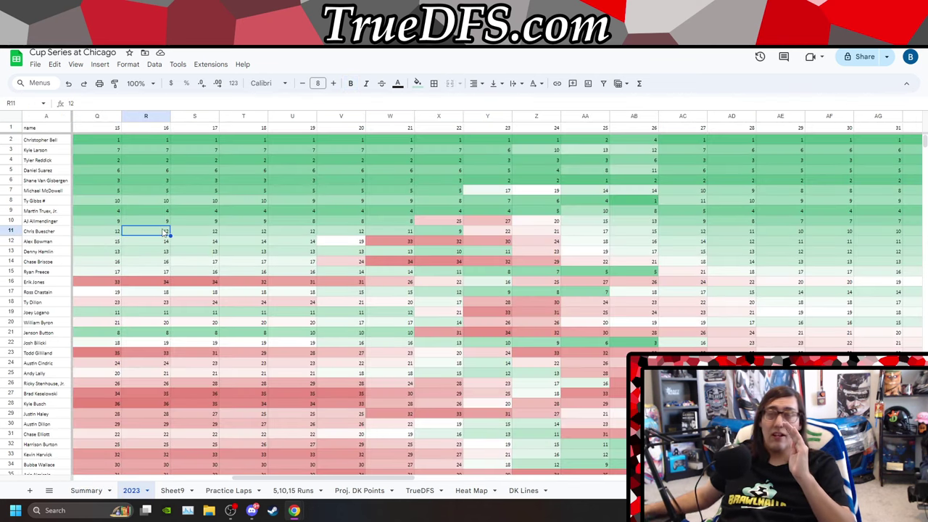
pyautogui.press('Left')
pyautogui.press('Left')
pyautogui.press('Left')
pyautogui.press('Left')
pyautogui.press('Left')
pyautogui.press('Left')
pyautogui.press('Left')
pyautogui.press('Left')
pyautogui.press('Left')
pyautogui.press('Left')
pyautogui.press('Left')
pyautogui.press('Left')
pyautogui.press('Left')
pyautogui.press('Left')
pyautogui.press('Left')
pyautogui.press('Left')
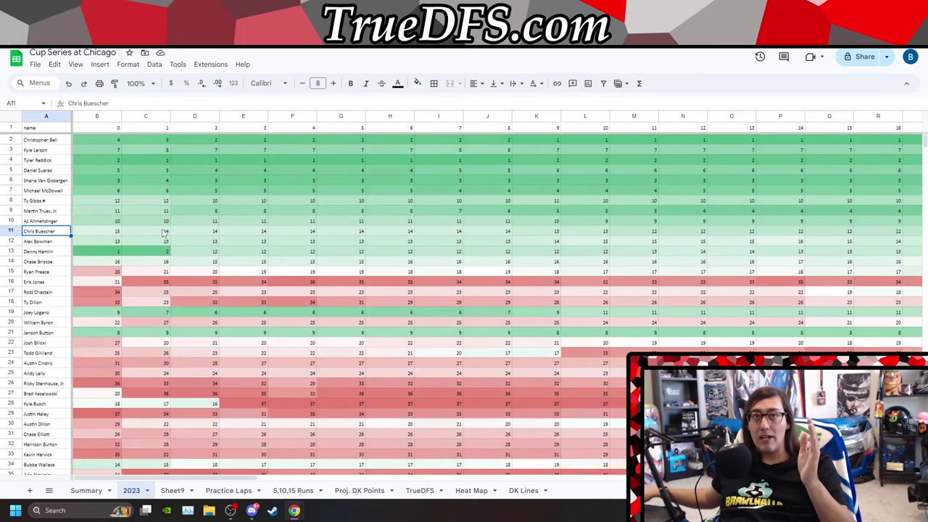
# - Trace the running positions of the drivers in the lap 39 order forward from the start to lap 35
pyautogui.press('Right')
pyautogui.press('Right')
pyautogui.press('Right')
pyautogui.press('Right')
pyautogui.press('Right')
pyautogui.press('Right')
pyautogui.press('Right')
pyautogui.press('Right')
pyautogui.press('Right')
pyautogui.press('Right')
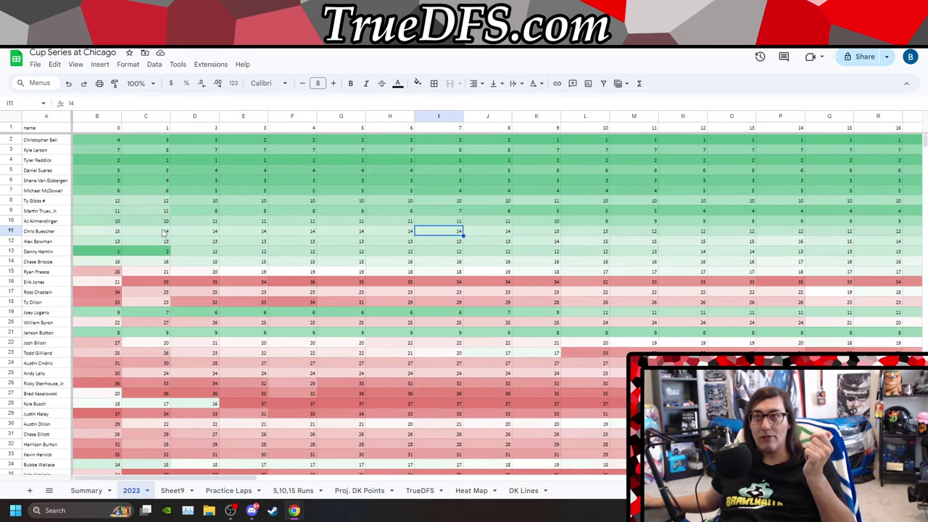
pyautogui.press('Right')
pyautogui.press('Right')
pyautogui.press('Right')
pyautogui.press('Right')
pyautogui.press('Right')
pyautogui.press('Right')
pyautogui.press('Right')
pyautogui.press('Right')
pyautogui.press('Right')
pyautogui.press('Right')
pyautogui.press('Right')
pyautogui.press('Right')
pyautogui.press('Right')
pyautogui.press('Right')
pyautogui.press('Right')
pyautogui.press('Right')
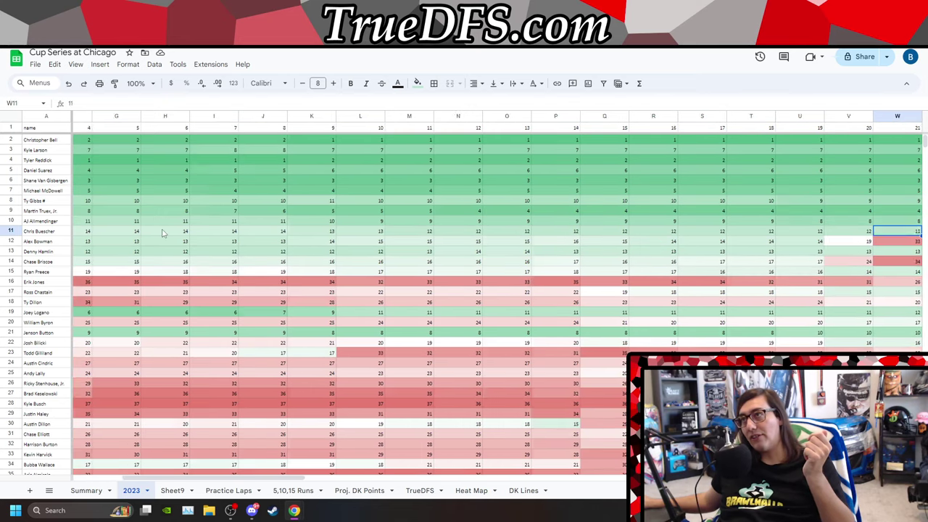
pyautogui.press('Right')
pyautogui.press('Right')
pyautogui.press('Right')
pyautogui.press('Right')
pyautogui.press('Right')
pyautogui.press('Right')
pyautogui.press('Right')
pyautogui.press('Right')
pyautogui.press('Right')
pyautogui.press('Right')
pyautogui.press('Right')
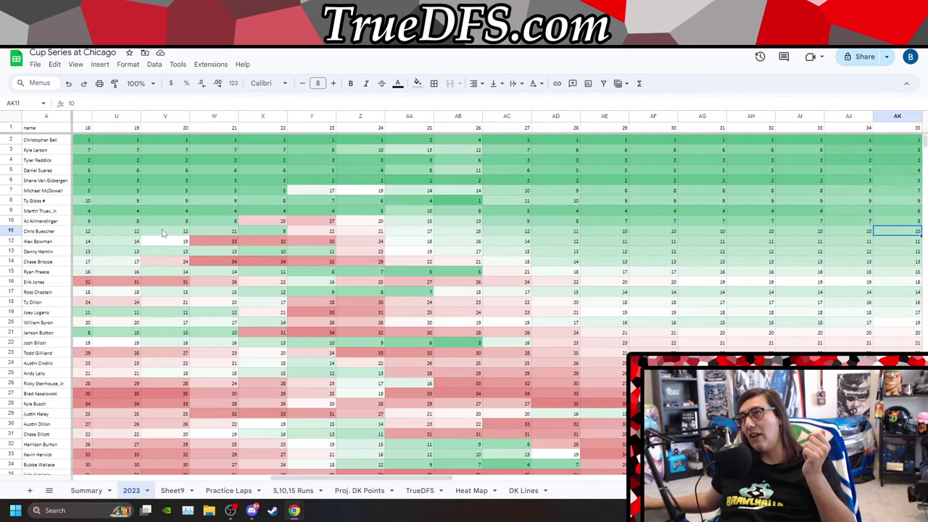
# - Trace how the drivers' running positions change through the lap columns from lap 36 to lap 67
pyautogui.press('Right')
pyautogui.press('Right')
pyautogui.press('Right')
pyautogui.press('Right')
pyautogui.press('Right')
pyautogui.press('Right')
pyautogui.press('Right')
pyautogui.press('Right')
pyautogui.press('Right')
pyautogui.press('Right')
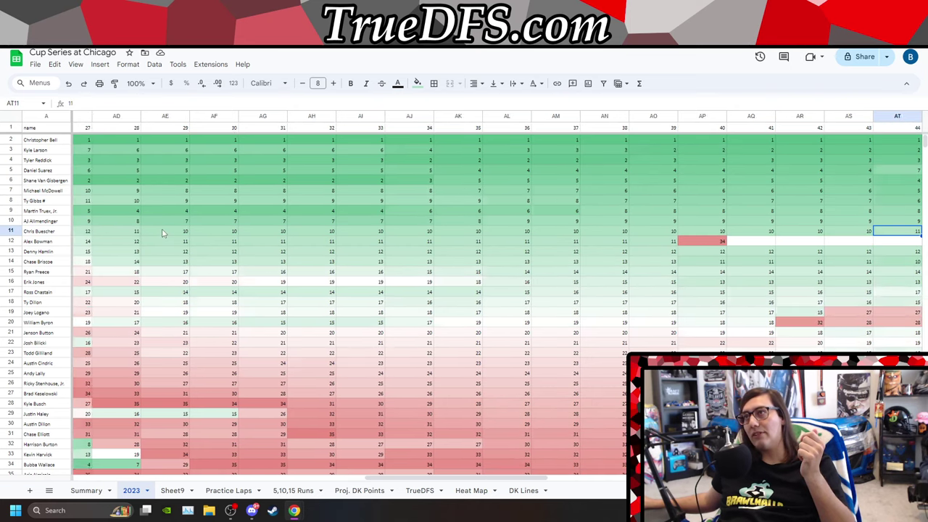
pyautogui.press('Right')
pyautogui.press('Right')
pyautogui.press('Right')
pyautogui.press('Right')
pyautogui.press('Right')
pyautogui.press('Right')
pyautogui.press('Right')
pyautogui.press('Right')
pyautogui.press('Right')
pyautogui.press('Right')
pyautogui.press('Right')
pyautogui.press('Right')
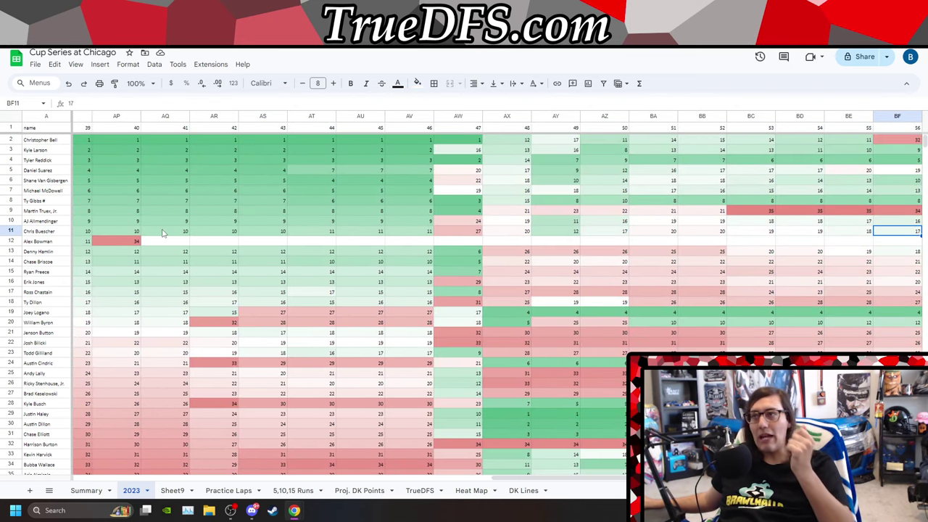
pyautogui.press('Right')
pyautogui.press('Right')
pyautogui.press('Right')
pyautogui.press('Right')
pyautogui.press('Right')
pyautogui.press('Right')
pyautogui.press('Right')
pyautogui.press('Right')
pyautogui.press('Right')
pyautogui.press('Right')
pyautogui.press('Right')
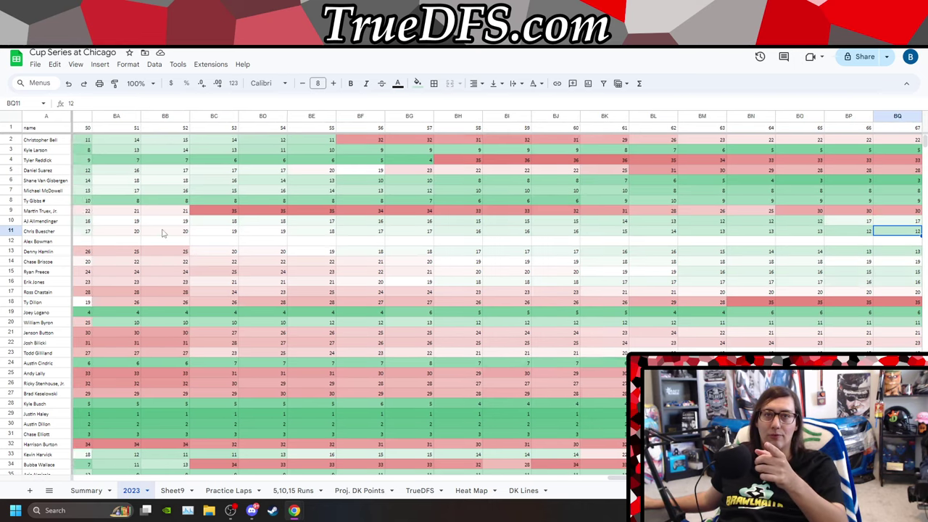
# - Trace the drivers' 2023 running positions forward through the lap columns from lap 67 to lap 77
pyautogui.press('Right')
pyautogui.press('Right')
pyautogui.press('Right')
pyautogui.press('Right')
pyautogui.press('Right')
pyautogui.press('Right')
pyautogui.press('Right')
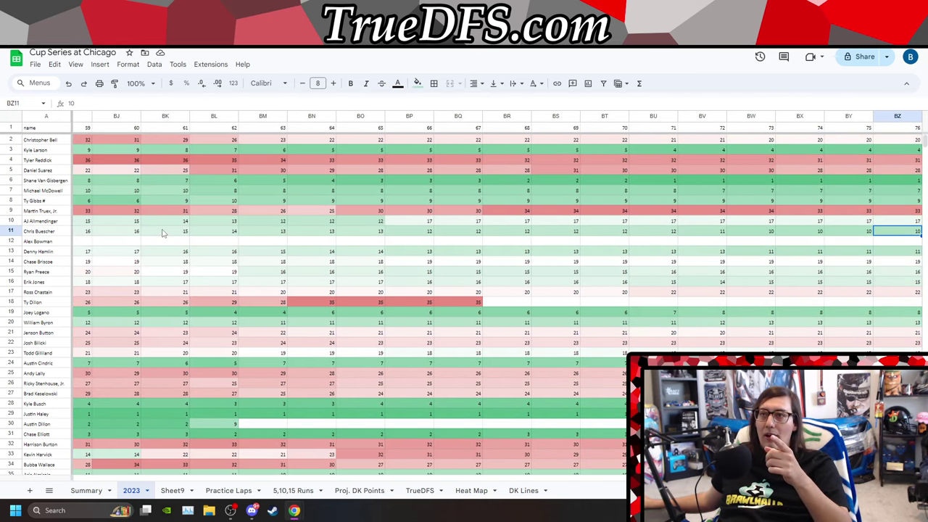
pyautogui.press('Right')
# - Trace the drivers' running positions backward through the lap columns from lap 77 to lap 39
pyautogui.press('Left')
pyautogui.press('Left')
pyautogui.press('Left')
pyautogui.press('Left')
pyautogui.press('Left')
pyautogui.press('Left')
pyautogui.press('Left')
pyautogui.press('Left')
pyautogui.press('Left')
pyautogui.press('Left')
pyautogui.press('Left')
pyautogui.press('Left')
pyautogui.press('Left')
pyautogui.press('Left')
pyautogui.press('Left')
pyautogui.press('Left')
pyautogui.press('Left')
pyautogui.press('Left')
pyautogui.press('Left')
pyautogui.press('Left')
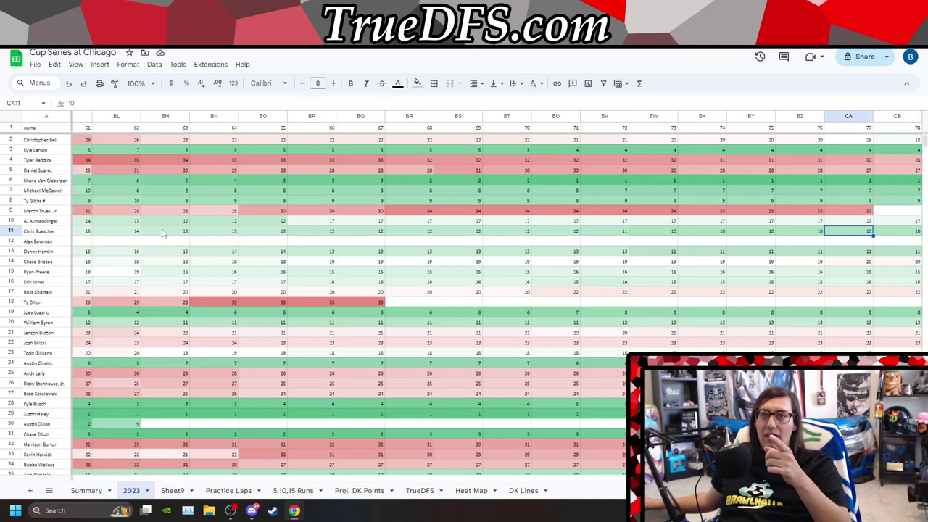
pyautogui.press('Left')
pyautogui.press('Left')
pyautogui.press('Left')
pyautogui.press('Left')
pyautogui.press('Left')
pyautogui.press('Left')
pyautogui.press('Left')
pyautogui.press('Left')
pyautogui.press('Left')
pyautogui.press('Left')
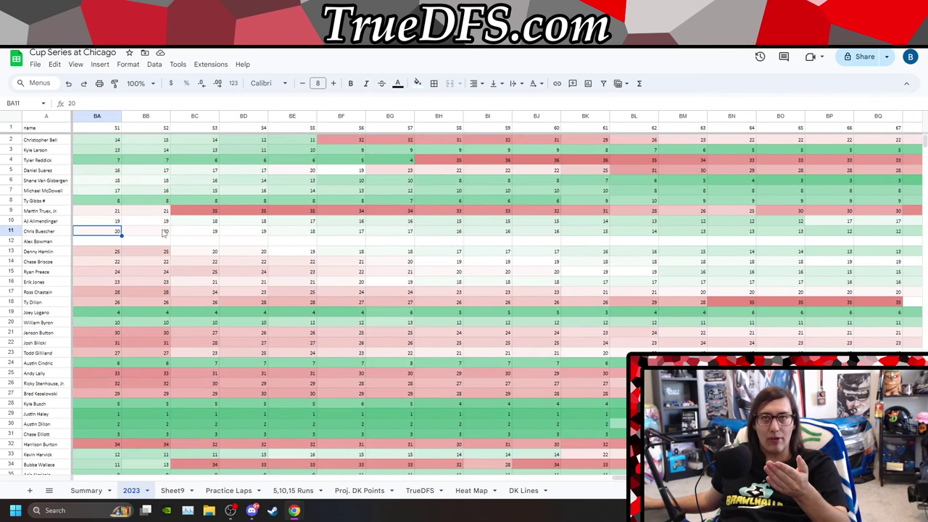
pyautogui.press('Left')
pyautogui.press('Left')
pyautogui.press('Left')
pyautogui.press('Left')
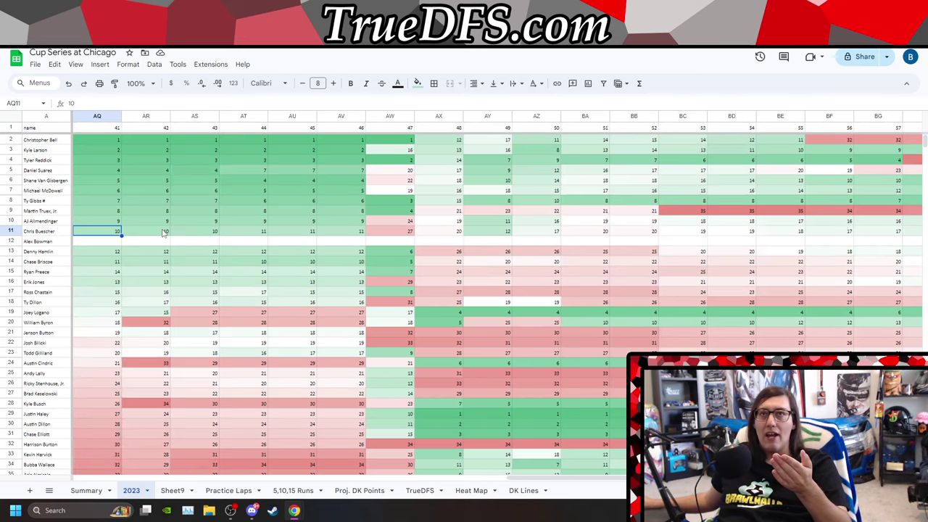
# - Examine the lap 39 running order from the 11th-place driver up to the lap header
pyautogui.press('Down')
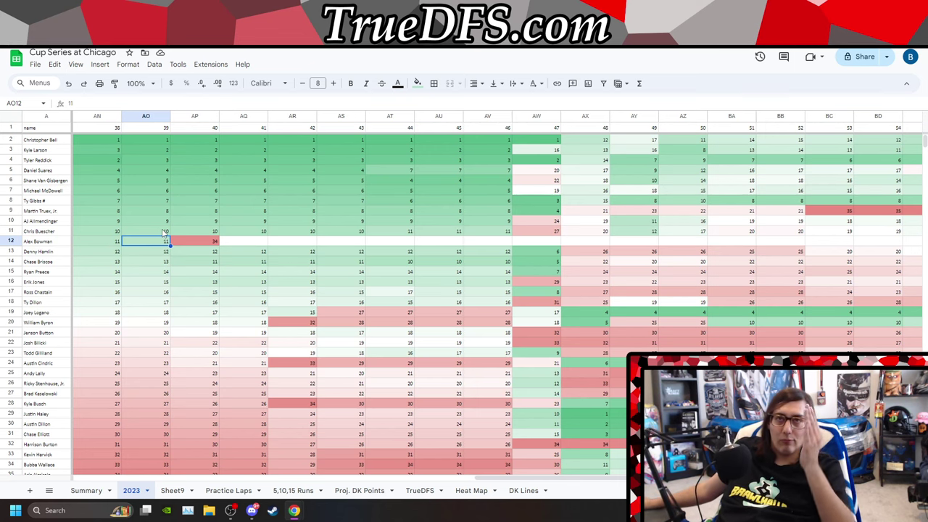
pyautogui.press('Up')
pyautogui.press('Up')
pyautogui.press('Up')
pyautogui.press('Up')
pyautogui.press('Up')
pyautogui.press('Up')
pyautogui.press('Up')
pyautogui.press('Up')
pyautogui.press('Up')
pyautogui.press('Up')
pyautogui.press('Up')
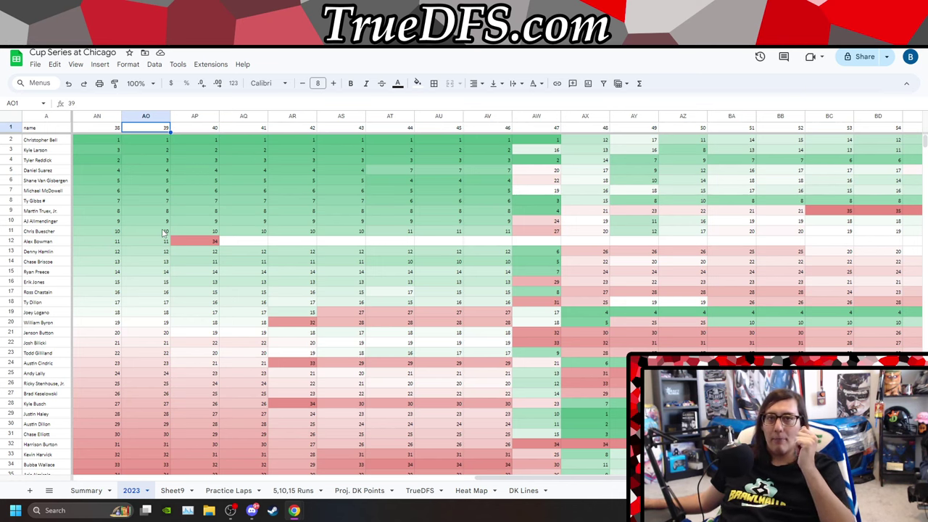
# - Trace Daniel Suarez's running position backward from lap 39 to lap 20
pyautogui.press('Down')
pyautogui.press('Down')
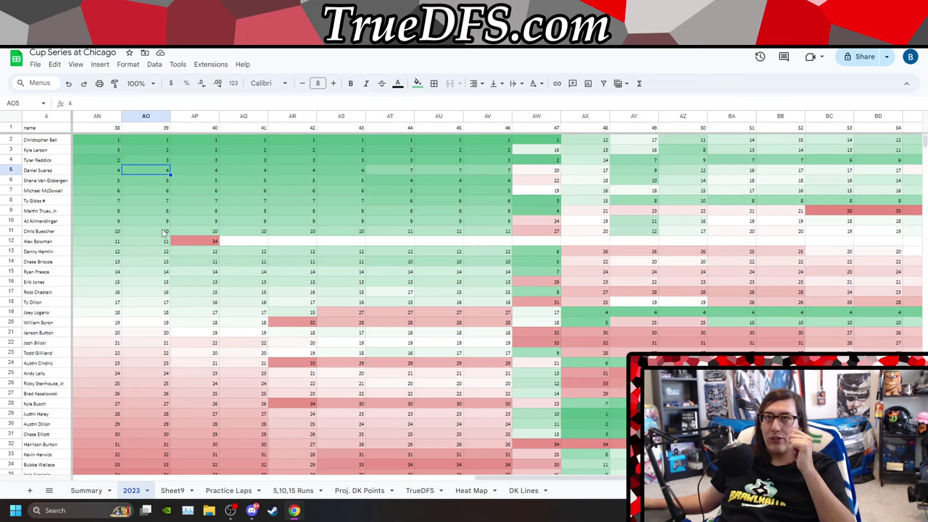
pyautogui.press('Left')
pyautogui.press('Left')
pyautogui.press('Left')
pyautogui.press('Left')
pyautogui.press('Left')
pyautogui.press('Left')
pyautogui.press('Left')
pyautogui.press('Left')
pyautogui.press('Left')
pyautogui.press('Left')
pyautogui.press('Left')
pyautogui.press('Left')
pyautogui.press('Left')
pyautogui.press('Left')
pyautogui.press('Left')
pyautogui.press('Left')
pyautogui.press('Left')
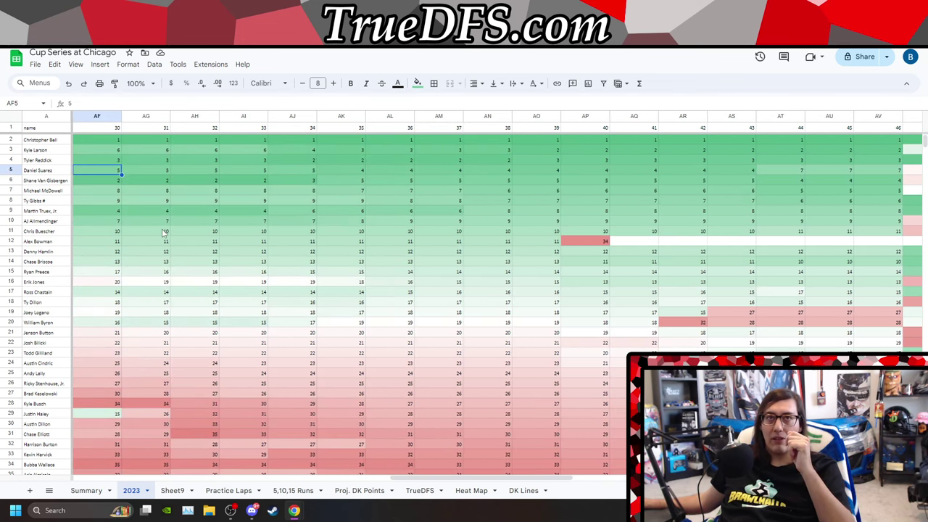
pyautogui.press('Left')
pyautogui.press('Left')
pyautogui.press('Left')
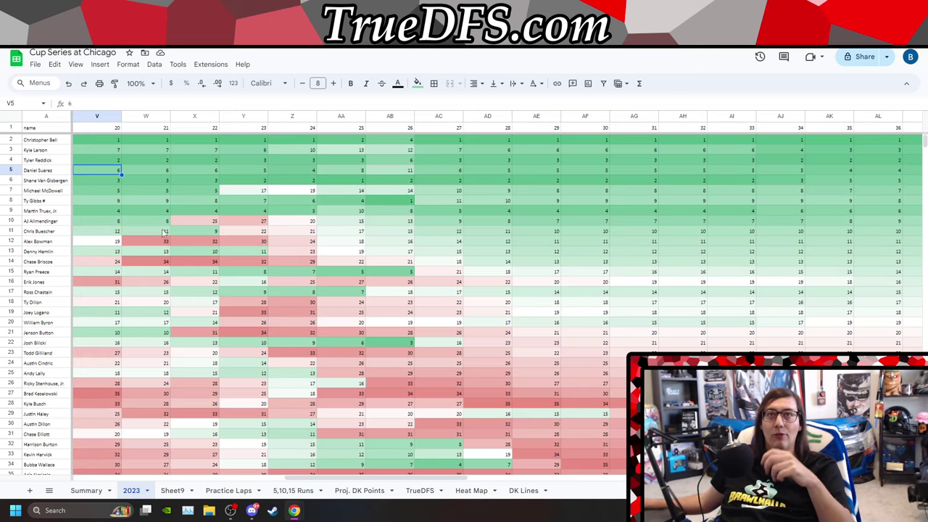
# - Follow Daniel Suarez's running position forward from lap 20 to lap 45
pyautogui.press('Right')
pyautogui.press('Right')
pyautogui.press('Right')
pyautogui.press('Right')
pyautogui.press('Right')
pyautogui.press('Right')
pyautogui.press('Right')
pyautogui.press('Right')
pyautogui.press('Right')
pyautogui.press('Right')
pyautogui.press('Right')
pyautogui.press('Right')
pyautogui.press('Right')
pyautogui.press('Right')
pyautogui.press('Right')
pyautogui.press('Right')
pyautogui.press('Right')
pyautogui.press('Right')
pyautogui.press('Right')
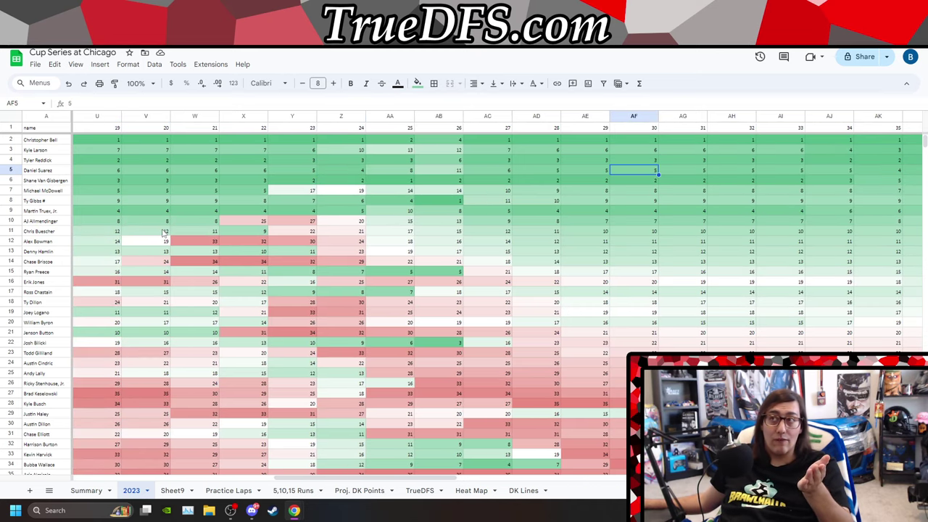
pyautogui.press('Right')
pyautogui.press('Right')
pyautogui.press('Right')
pyautogui.press('Right')
pyautogui.press('Right')
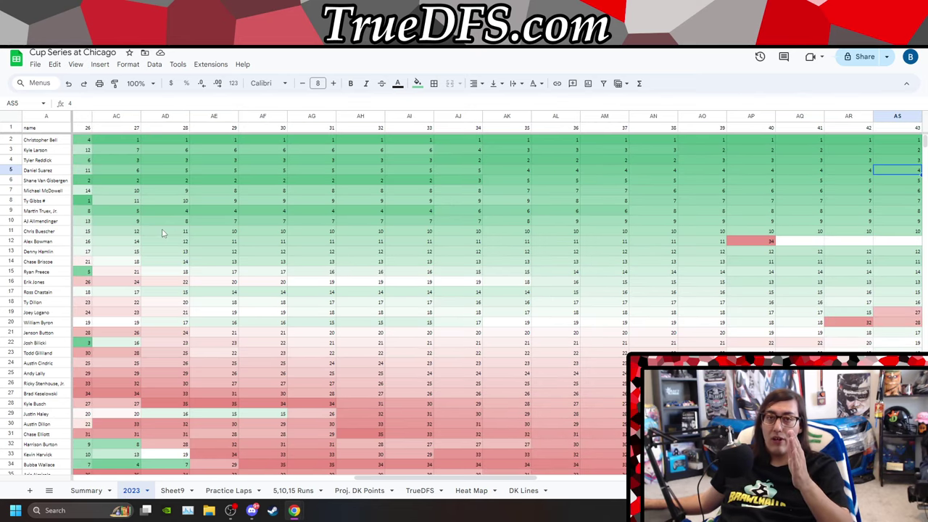
pyautogui.press('Right')
pyautogui.press('Right')
pyautogui.press('Right')
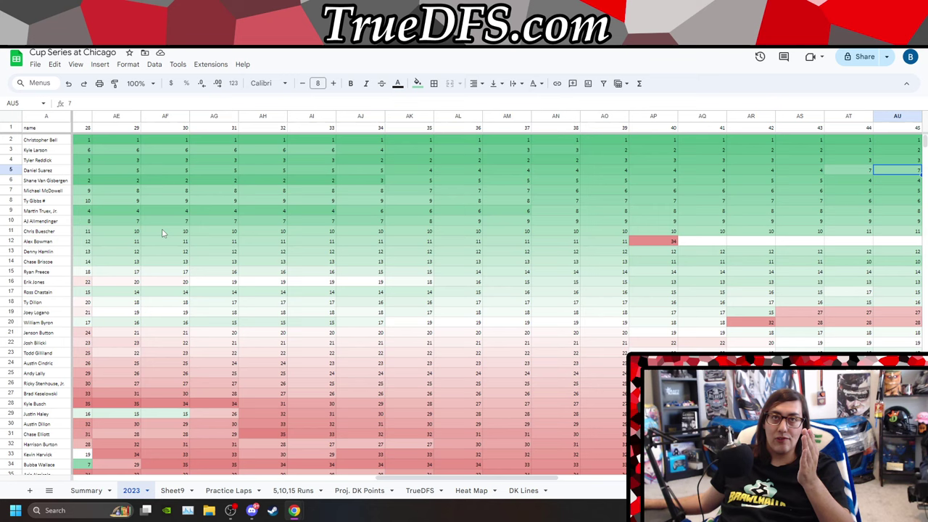
# - Follow Shane Van Gisbergen's running position forward from lap 45 to lap 65
pyautogui.press('Down')
pyautogui.press('Right')
pyautogui.press('Right')
pyautogui.press('Right')
pyautogui.press('Right')
pyautogui.press('Right')
pyautogui.press('Right')
pyautogui.press('Right')
pyautogui.press('Right')
pyautogui.press('Right')
pyautogui.press('Right')
pyautogui.press('Right')
pyautogui.press('Right')
pyautogui.press('Right')
pyautogui.press('Right')
pyautogui.press('Right')
pyautogui.press('Right')
pyautogui.press('Right')
pyautogui.press('Right')
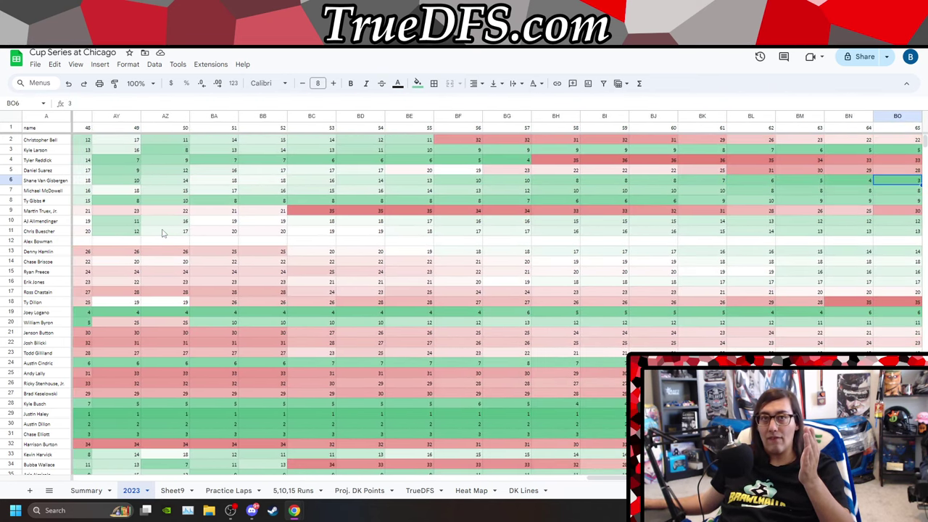
# - Trace Shane Van Gisbergen's running position backward from lap 65 to lap 39
pyautogui.press('Left')
pyautogui.press('Left')
pyautogui.press('Left')
pyautogui.press('Left')
pyautogui.press('Left')
pyautogui.press('Left')
pyautogui.press('Left')
pyautogui.press('Left')
pyautogui.press('Left')
pyautogui.press('Left')
pyautogui.press('Left')
pyautogui.press('Left')
pyautogui.press('Left')
pyautogui.press('Left')
pyautogui.press('Left')
pyautogui.press('Left')
pyautogui.press('Left')
pyautogui.press('Left')
pyautogui.press('Left')
pyautogui.press('Left')
pyautogui.press('Right')
pyautogui.press('Right')
pyautogui.press('Right')
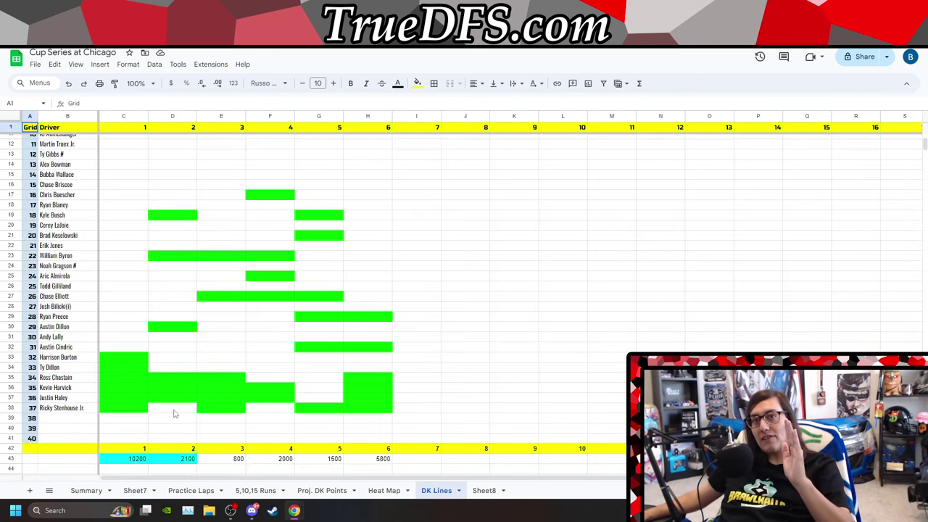
# - Open the Practice Laps sheet and review the drivers' practice lap times and top-five fastest-lap averages
pyautogui.click(177, 489)
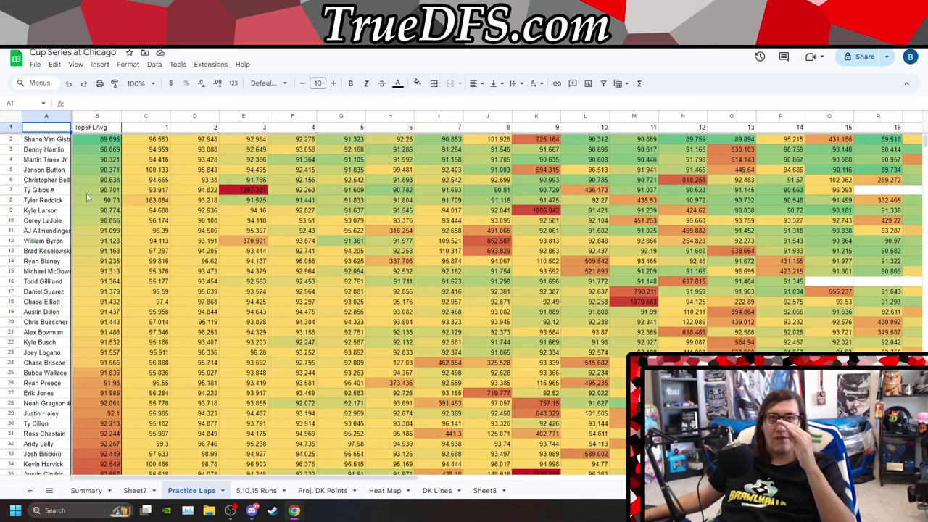
pyautogui.scroll(-2, 91, 287)
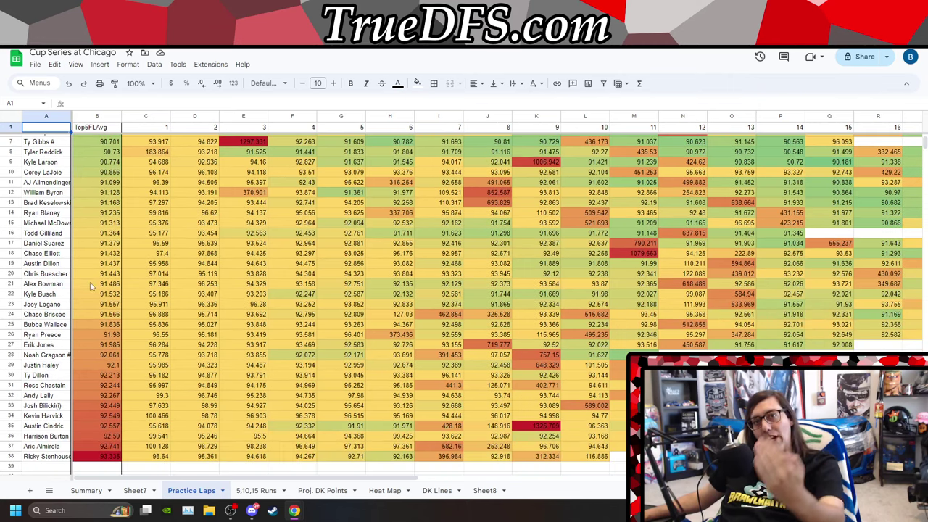
pyautogui.scroll(2, 74, 404)
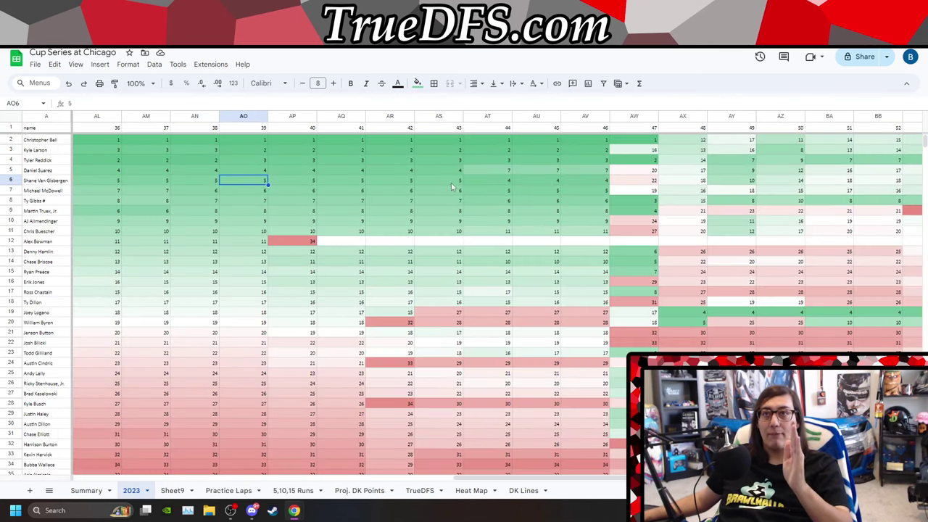
# - Review the lap 39 running order on the 2023 sheet from Tyler Reddick down to Ryan Preece
pyautogui.click(242, 162)
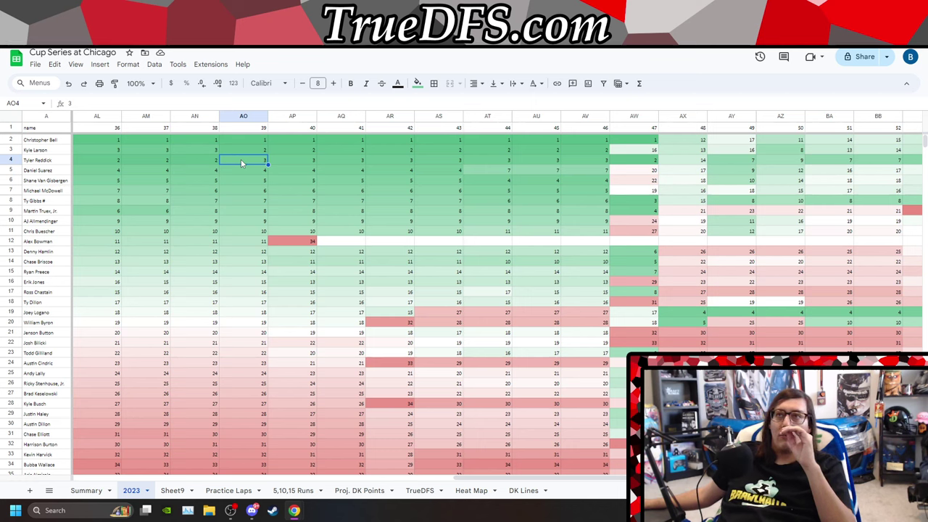
pyautogui.press('Down')
pyautogui.press('Down')
pyautogui.press('Down')
pyautogui.press('Down')
pyautogui.press('Down')
pyautogui.press('Down')
pyautogui.press('Down')
pyautogui.press('Down')
pyautogui.press('Down')
pyautogui.press('Down')
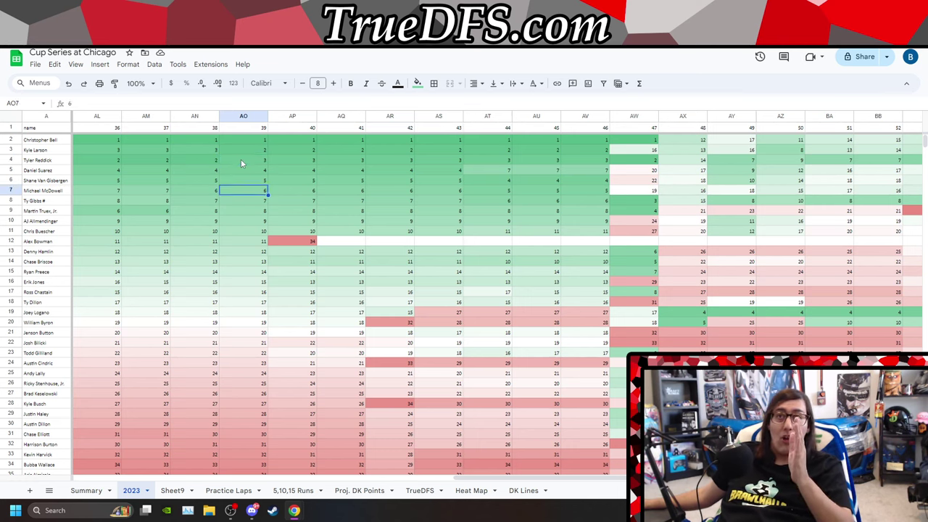
pyautogui.press('Down')
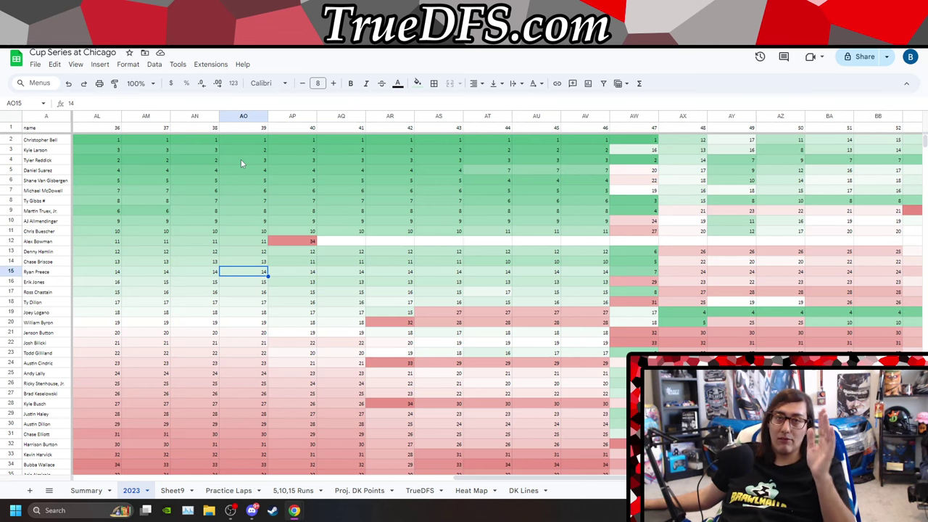
# - Continue reviewing the lap 39 running order from Ryan Preece down to William Byron
pyautogui.press('Down')
pyautogui.press('Down')
pyautogui.press('Down')
pyautogui.press('Down')
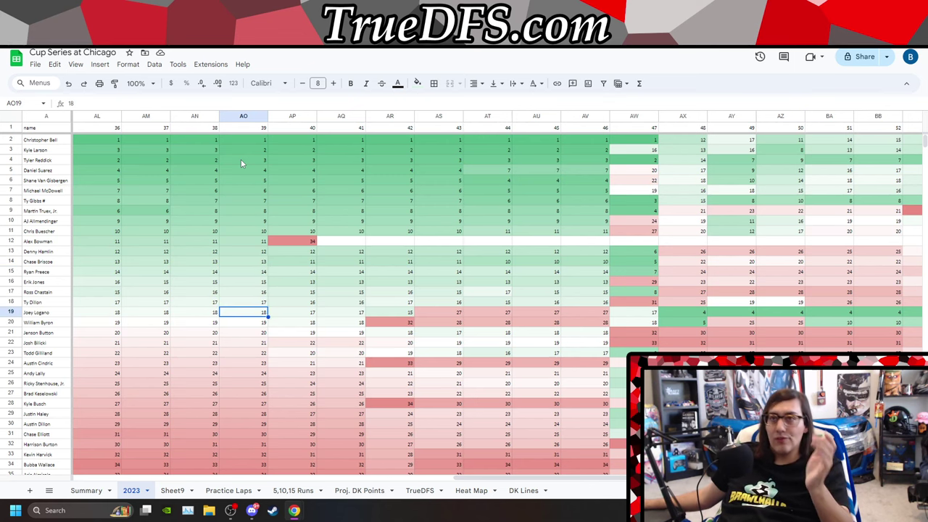
pyautogui.press('Down')
# - Review the lap 42 running positions from William Byron down past Austin Cindric and Kyle Busch to Corey LaJoie
pyautogui.press('Right')
pyautogui.press('Right')
pyautogui.press('Right')
pyautogui.press('Down')
pyautogui.press('Down')
pyautogui.press('Down')
pyautogui.press('Down')
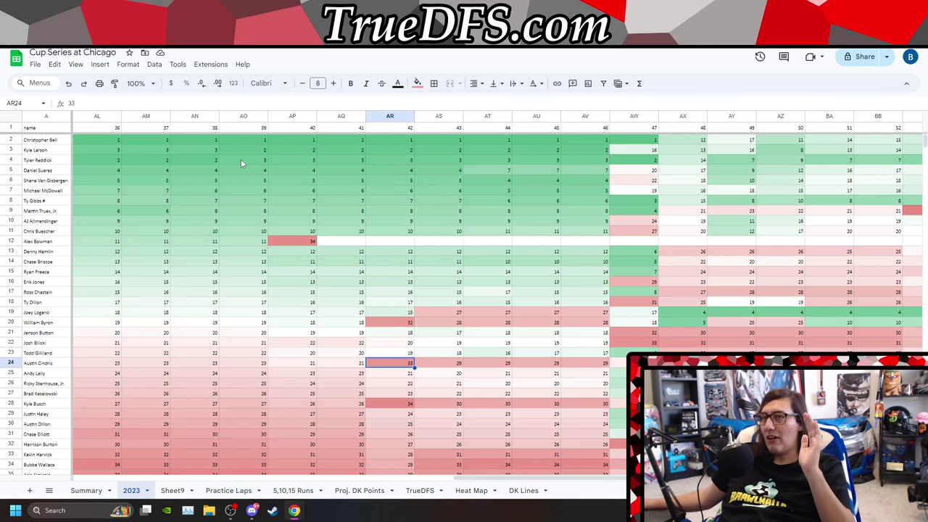
pyautogui.press('Down')
pyautogui.press('Down')
pyautogui.press('Down')
pyautogui.press('Down')
pyautogui.press('Down')
pyautogui.press('Down')
pyautogui.press('Down')
pyautogui.press('Down')
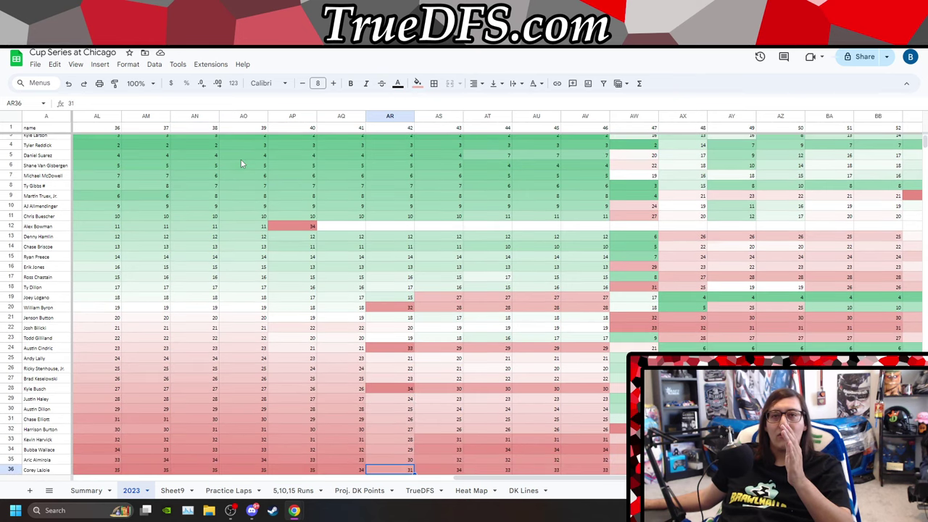
pyautogui.press('Down')
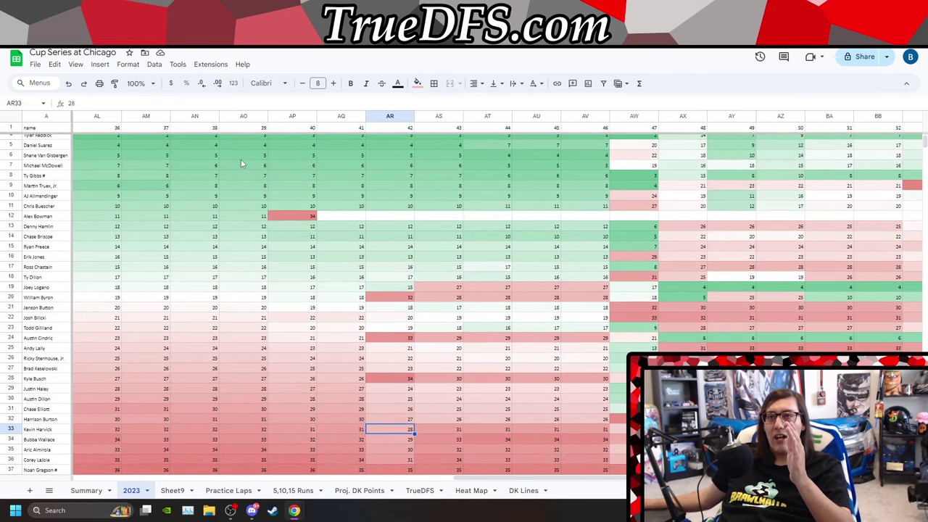
# - Compare the running positions on laps 41 to 43 for the back of the field, from Kevin Harvick down to Ryan Blaney
pyautogui.press('Left')
pyautogui.press('Down')
pyautogui.press('Right')
pyautogui.press('Right')
pyautogui.press('Down')
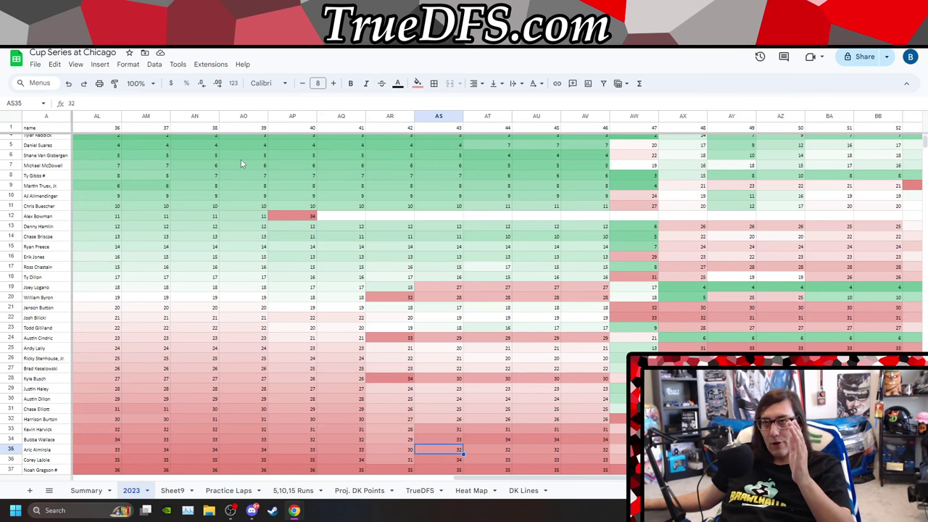
pyautogui.press('Down')
pyautogui.press('Down')
pyautogui.press('Down')
pyautogui.press('Left')
pyautogui.press('Left')
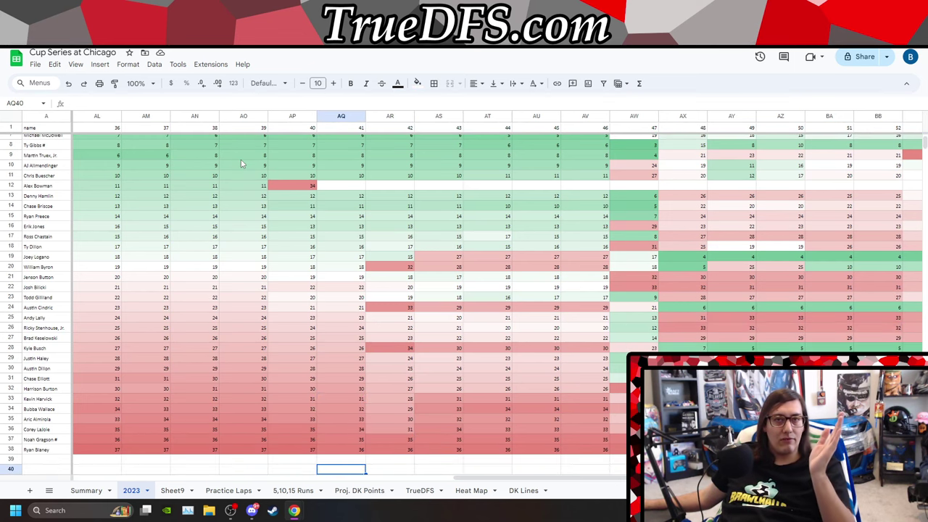
# - Review the lap 41 running order upward from Ryan Blaney to Jenson Button
pyautogui.press('Up')
pyautogui.press('Up')
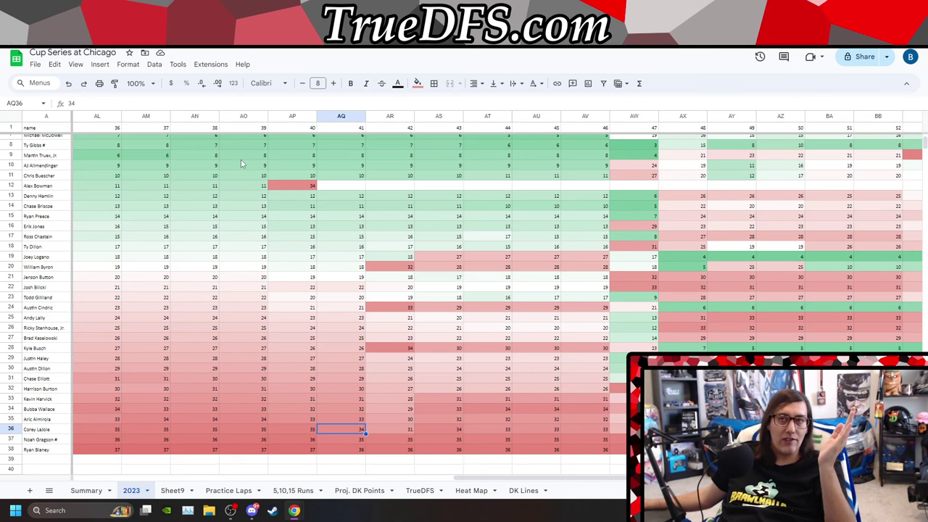
pyautogui.press('Up')
pyautogui.press('Up')
pyautogui.press('Up')
pyautogui.press('Up')
pyautogui.press('Up')
pyautogui.press('Up')
pyautogui.press('Up')
pyautogui.press('Up')
pyautogui.press('Up')
pyautogui.press('Up')
pyautogui.press('Up')
pyautogui.press('Up')
pyautogui.press('Up')
pyautogui.press('Up')
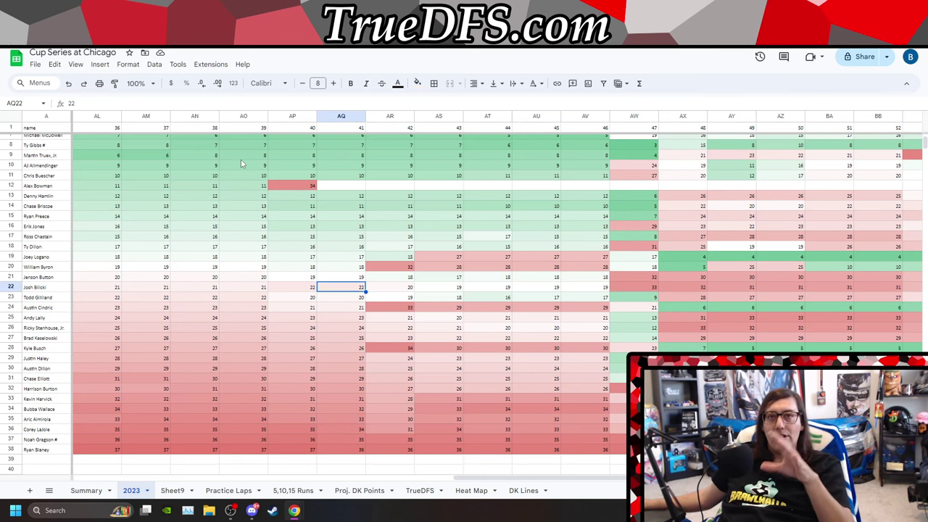
pyautogui.press('Up')
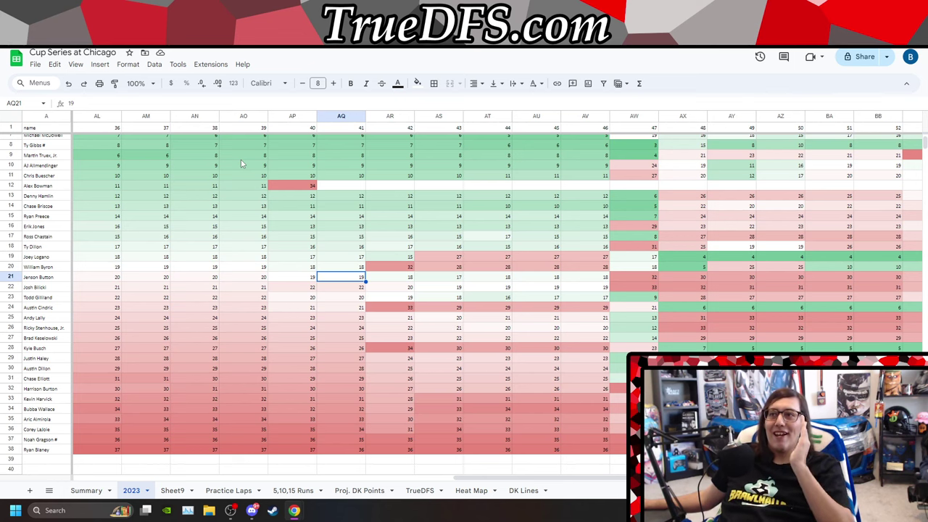
# - Review the lap 41 running order downward from Jenson Button to Austin Dillon
pyautogui.press('Down')
pyautogui.press('Down')
pyautogui.press('Down')
pyautogui.press('Down')
pyautogui.press('Down')
pyautogui.press('Down')
pyautogui.press('Down')
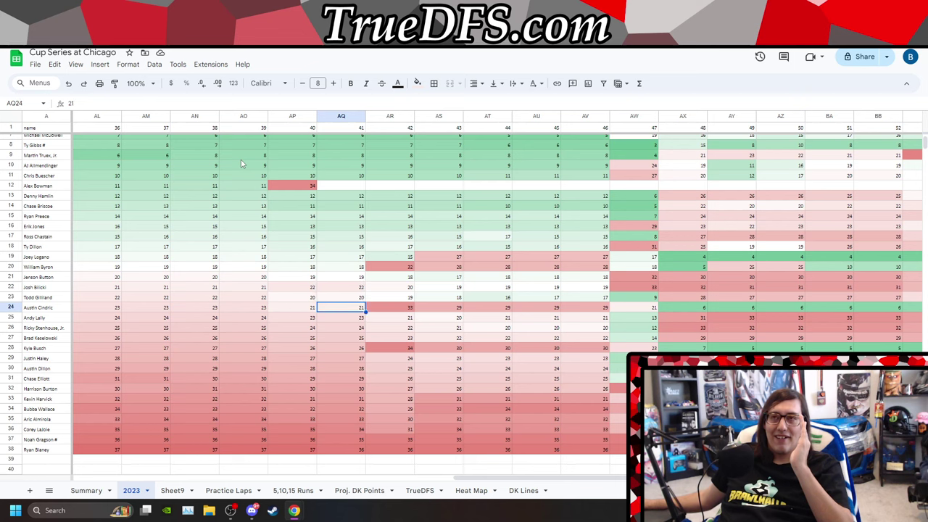
pyautogui.press('Down')
pyautogui.press('Down')
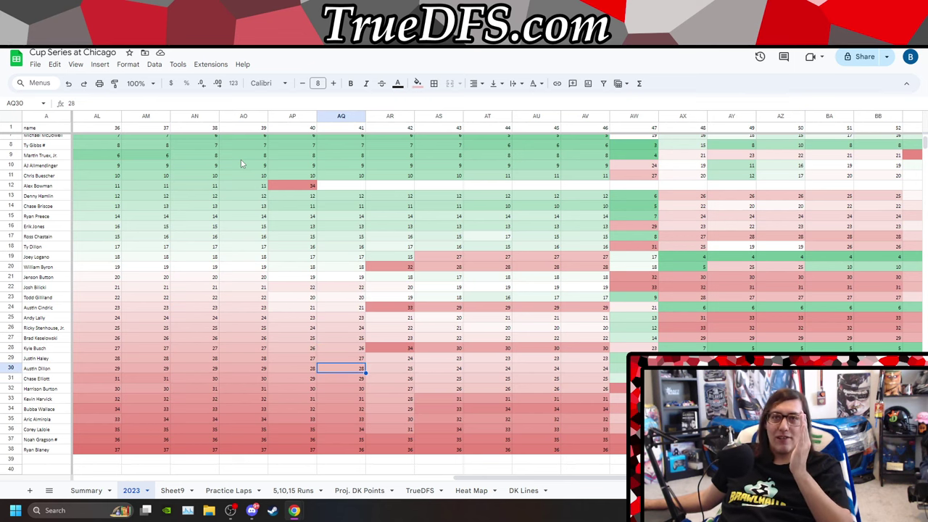
# - Review the lap 42 running order upward from Chase Elliott to Christopher Bell
pyautogui.press('Right')
pyautogui.press('Down')
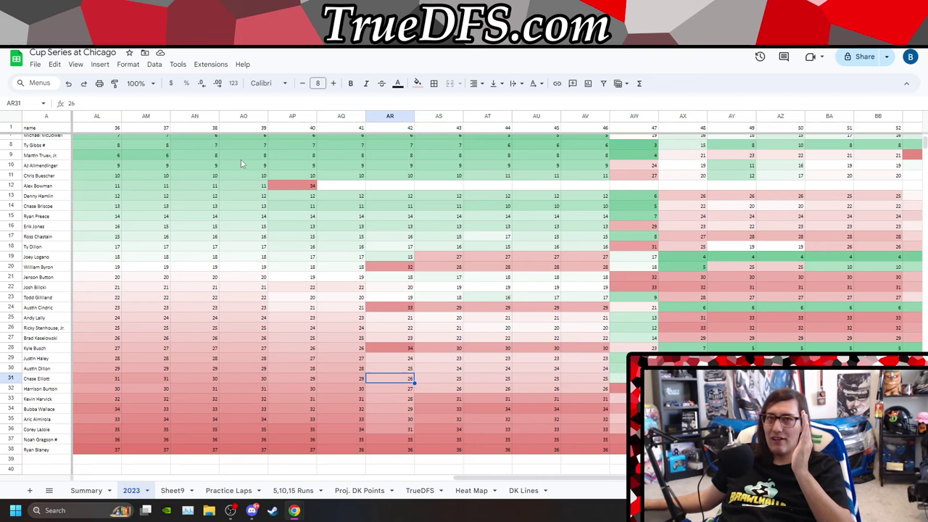
pyautogui.press('Up')
pyautogui.press('Up')
pyautogui.press('Up')
pyautogui.press('Up')
pyautogui.press('Up')
pyautogui.press('Up')
pyautogui.press('Up')
pyautogui.press('Up')
pyautogui.press('Up')
pyautogui.press('Up')
pyautogui.press('Up')
pyautogui.press('Up')
pyautogui.press('Up')
pyautogui.press('Up')
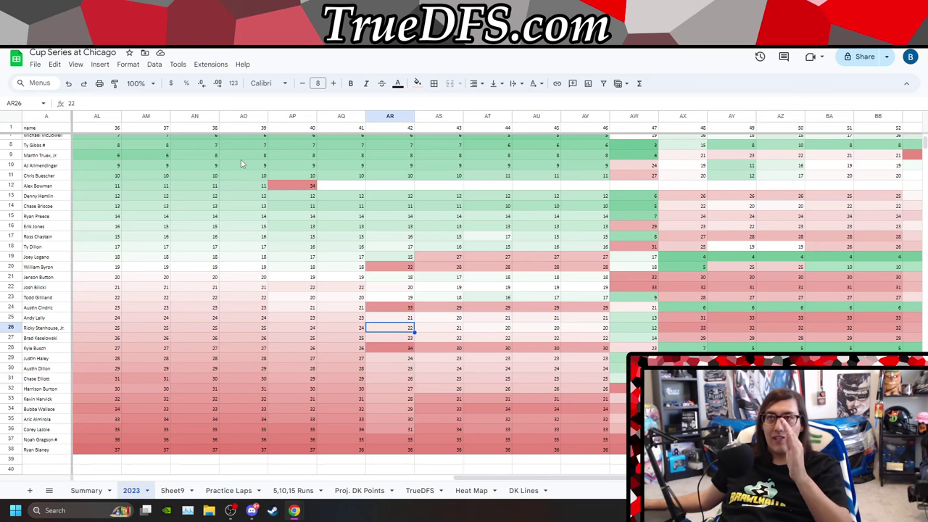
pyautogui.press('Up')
pyautogui.press('Up')
pyautogui.press('Up')
pyautogui.press('Up')
pyautogui.press('Up')
pyautogui.press('Up')
pyautogui.press('Up')
pyautogui.press('Up')
pyautogui.press('Up')
pyautogui.press('Up')
pyautogui.press('Up')
pyautogui.press('Up')
pyautogui.press('Up')
pyautogui.press('Up')
pyautogui.press('Up')
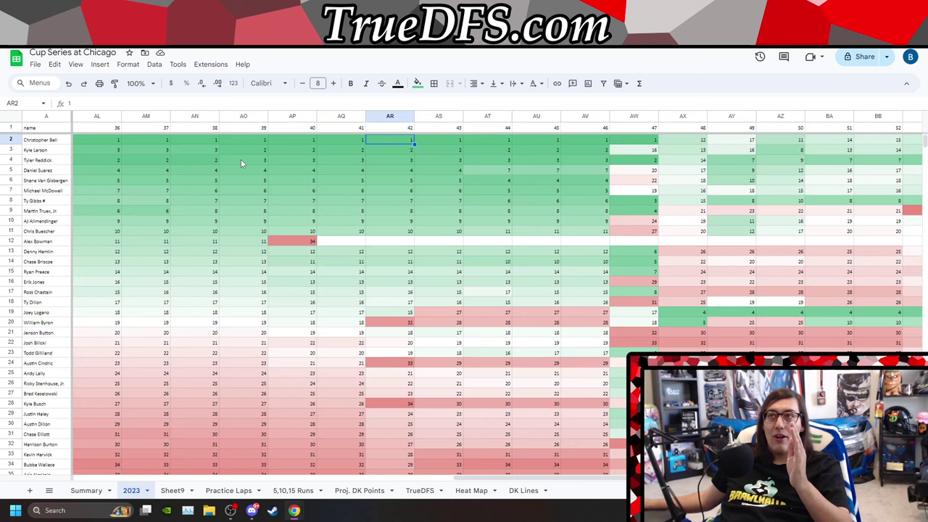
# - Follow Christopher Bell's running position forward from lap 42 to lap 78
pyautogui.press('Right')
pyautogui.press('Right')
pyautogui.press('Right')
pyautogui.press('Right')
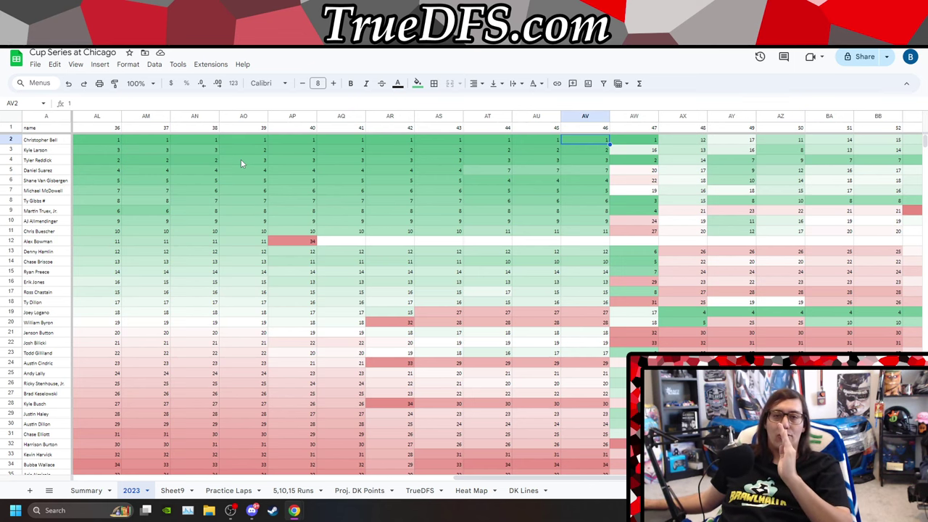
pyautogui.press('Right')
pyautogui.press('Right')
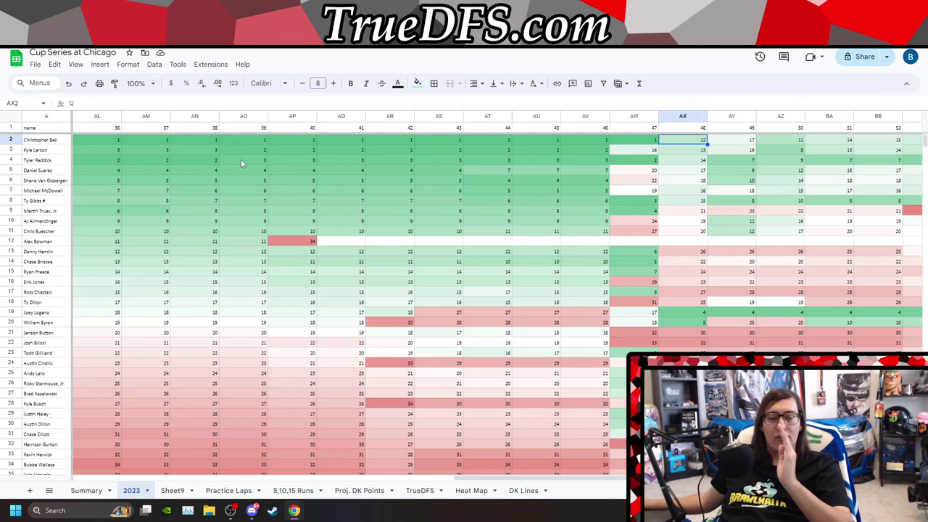
pyautogui.press('Right')
pyautogui.press('Right')
pyautogui.press('Right')
pyautogui.press('Right')
pyautogui.press('Right')
pyautogui.press('Right')
pyautogui.press('Right')
pyautogui.press('Right')
pyautogui.press('Right')
pyautogui.press('Right')
pyautogui.press('Right')
pyautogui.press('Right')
pyautogui.press('Right')
pyautogui.press('Right')
pyautogui.press('Right')
pyautogui.press('Right')
pyautogui.press('Right')
pyautogui.press('Right')
pyautogui.press('Right')
pyautogui.press('Right')
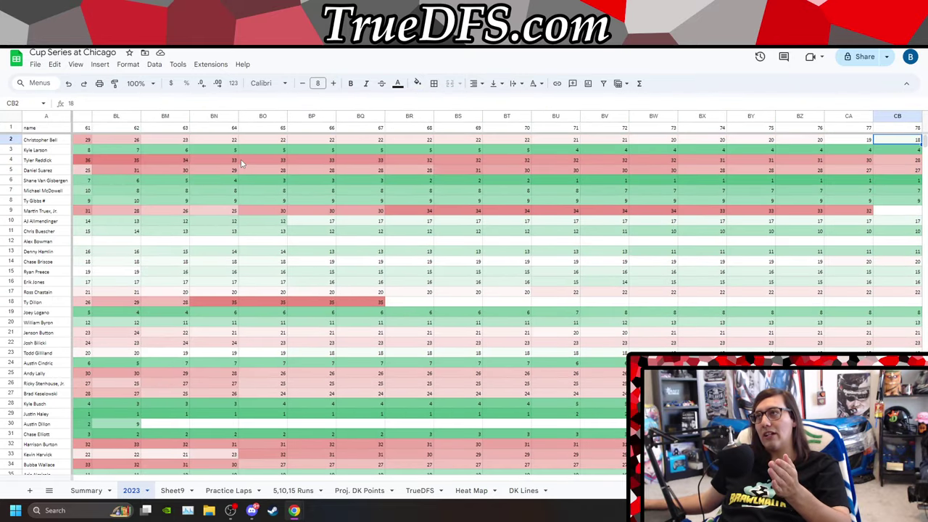
# - Trace Christopher Bell's running position backward from lap 78 to lap 36
pyautogui.press('Left')
pyautogui.press('Left')
pyautogui.press('Left')
pyautogui.press('Left')
pyautogui.press('Left')
pyautogui.press('Left')
pyautogui.press('Left')
pyautogui.press('Left')
pyautogui.press('Left')
pyautogui.press('Left')
pyautogui.press('Left')
pyautogui.press('Left')
pyautogui.press('Left')
pyautogui.press('Left')
pyautogui.press('Left')
pyautogui.press('Left')
pyautogui.press('Left')
pyautogui.press('Left')
pyautogui.press('Left')
pyautogui.press('Left')
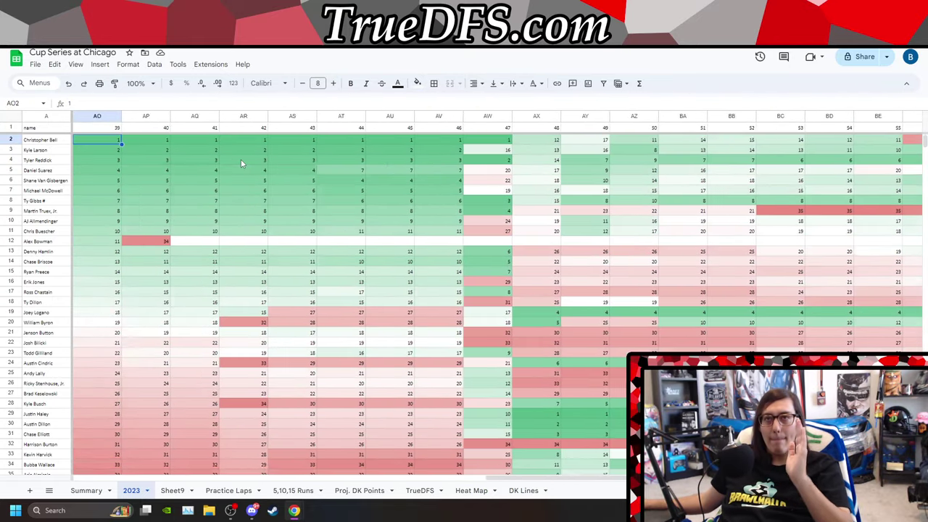
pyautogui.press('Left')
pyautogui.press('Left')
pyautogui.press('Left')
# - Follow Christopher Bell's running position forward from lap 36 to lap 45
pyautogui.press('Right')
pyautogui.press('Right')
pyautogui.press('Right')
pyautogui.press('Right')
pyautogui.press('Right')
pyautogui.press('Right')
pyautogui.press('Right')
pyautogui.press('Right')
pyautogui.press('Right')
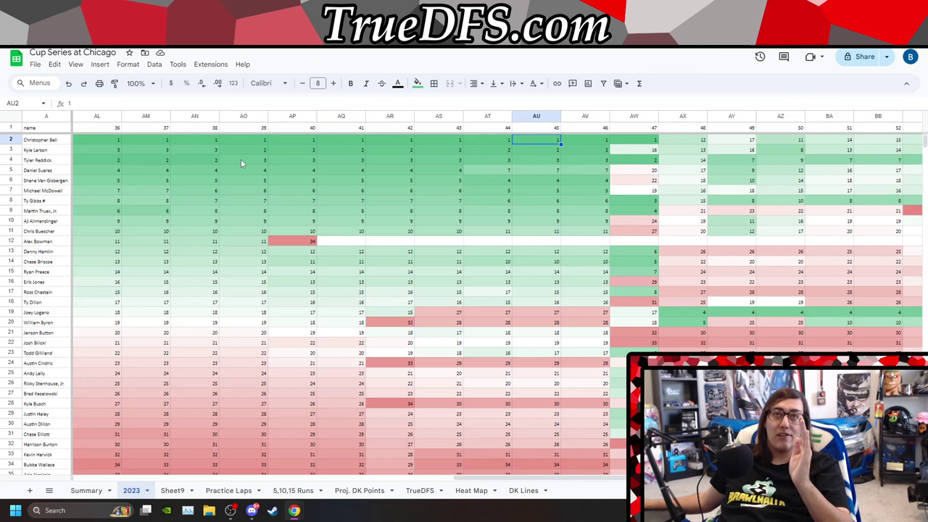
# - Go back through Christopher Bell's running positions from lap 45 to lap 41 and return to lap 42
pyautogui.press('Left')
pyautogui.press('Left')
pyautogui.press('Left')
pyautogui.press('Left')
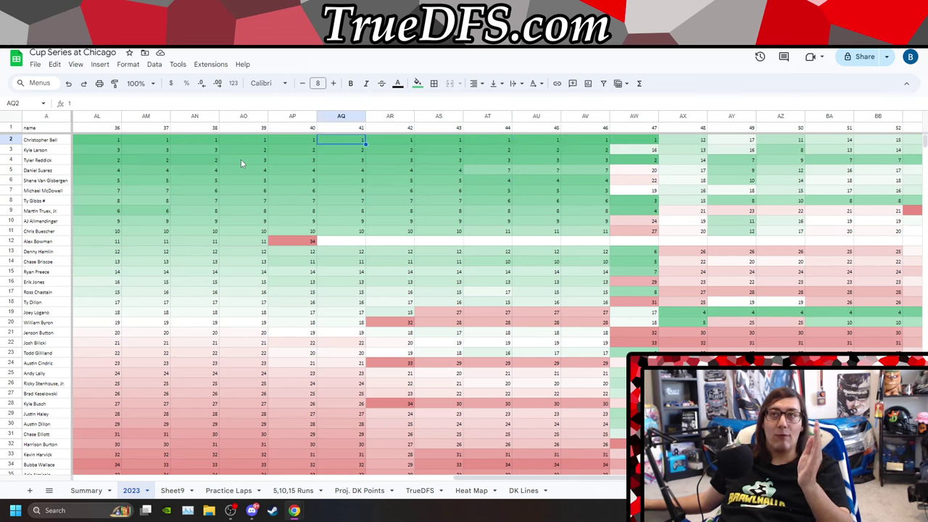
pyautogui.press('Right')
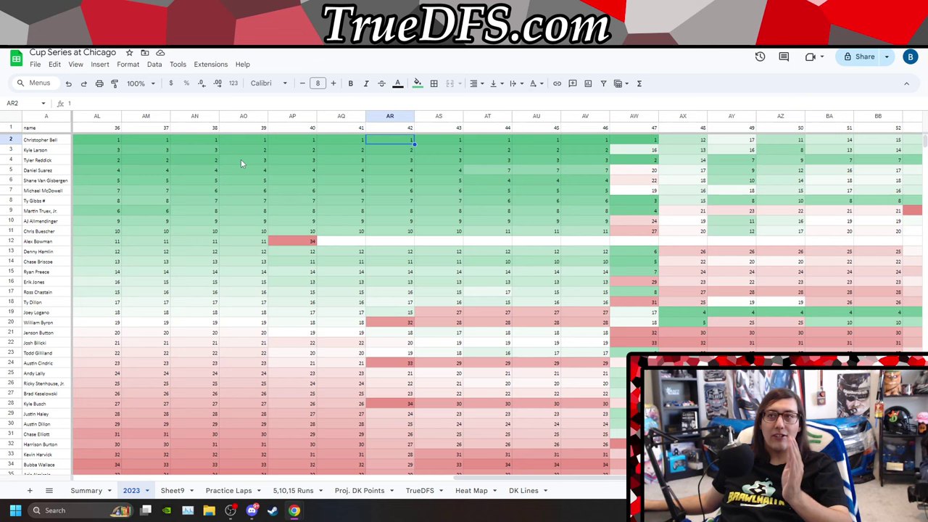
# - Go down the lap 42 running positions from Christopher Bell to Joey Logano
pyautogui.press('Down')
pyautogui.press('Down')
pyautogui.press('Down')
pyautogui.press('Down')
pyautogui.press('Down')
pyautogui.press('Down')
pyautogui.press('Down')
pyautogui.press('Down')
pyautogui.press('Down')
pyautogui.press('Down')
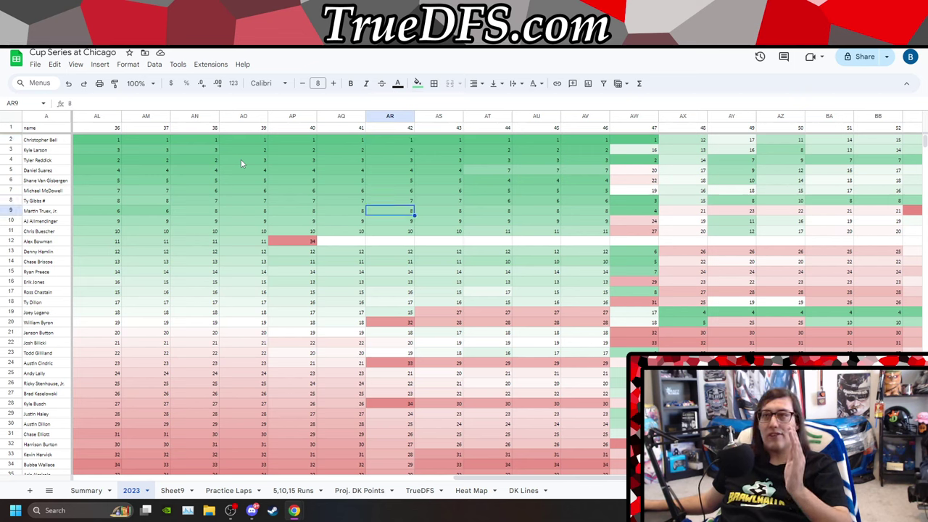
pyautogui.press('Down')
pyautogui.press('Down')
pyautogui.press('Down')
pyautogui.press('Down')
pyautogui.press('Down')
pyautogui.press('Down')
pyautogui.press('Down')
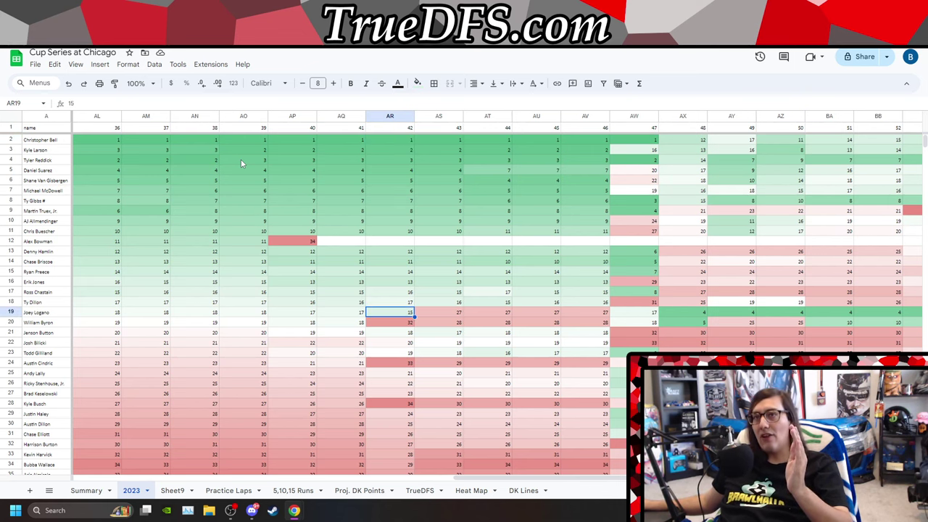
# - Check Joey Logano's running positions just before lap 42 and follow them forward to lap 50
pyautogui.press('Left')
pyautogui.press('Left')
pyautogui.press('Left')
pyautogui.press('Left')
pyautogui.press('Right')
pyautogui.press('Right')
pyautogui.press('Right')
pyautogui.press('Right')
pyautogui.press('Right')
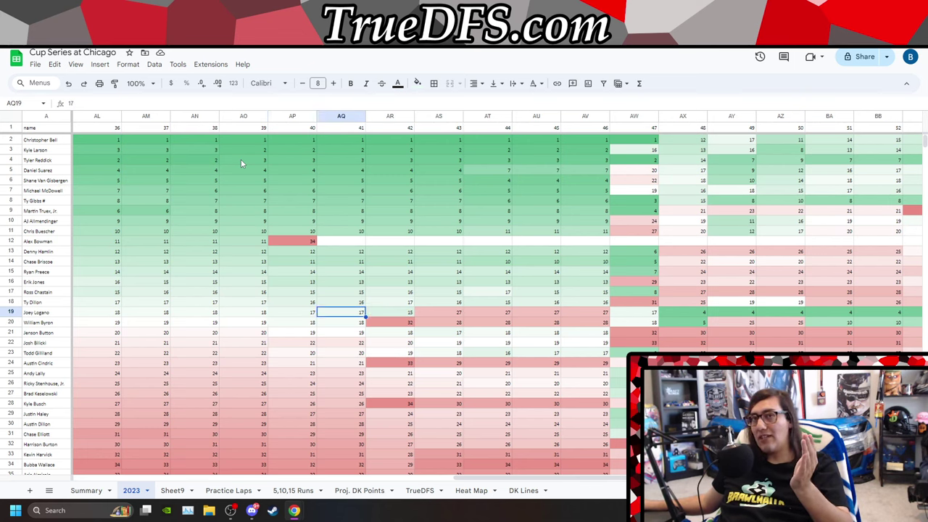
pyautogui.press('Right')
pyautogui.press('Right')
pyautogui.press('Right')
pyautogui.press('Right')
pyautogui.press('Right')
pyautogui.press('Right')
pyautogui.press('Right')
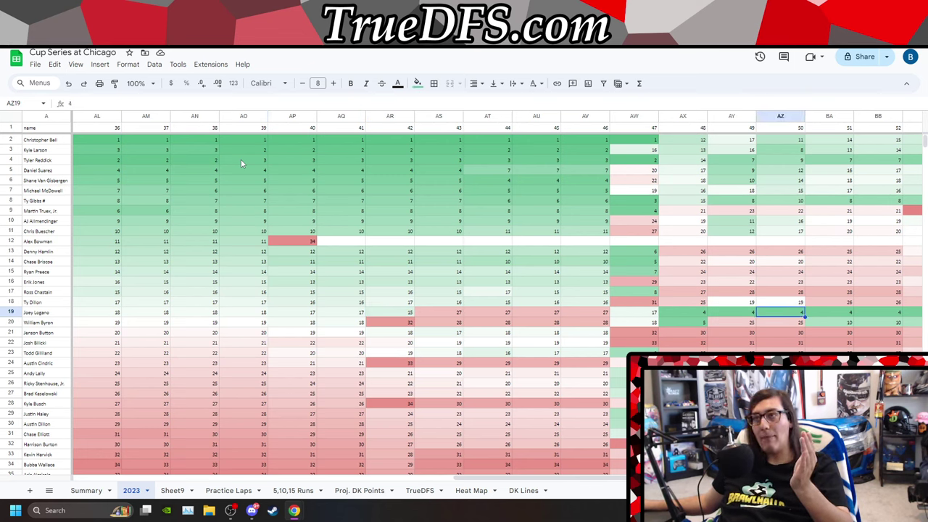
# - Go down the lap 50 running positions from Joey Logano to Justin Haley
pyautogui.press('Down')
pyautogui.press('Down')
pyautogui.press('Down')
pyautogui.press('Down')
pyautogui.press('Down')
pyautogui.press('Down')
pyautogui.press('Down')
pyautogui.press('Down')
pyautogui.press('Down')
pyautogui.press('Down')
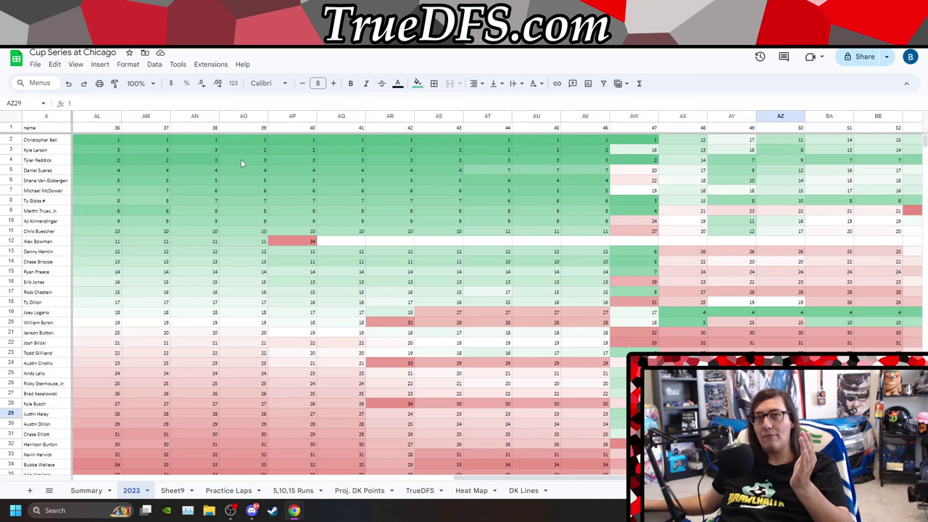
# - Trace Justin Haley's running position backward from lap 50 to lap 41
pyautogui.press('Left')
pyautogui.press('Left')
pyautogui.press('Left')
pyautogui.press('Left')
pyautogui.press('Left')
pyautogui.press('Left')
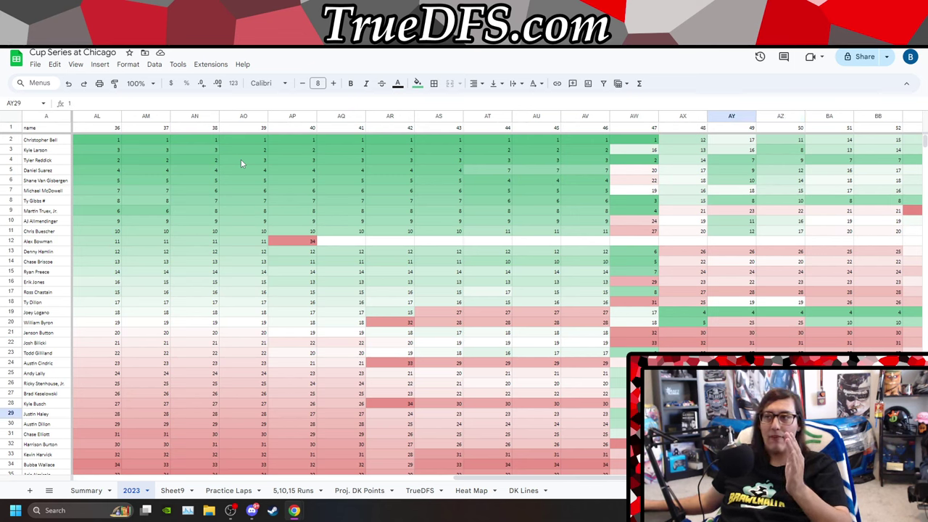
pyautogui.press('Left')
pyautogui.press('Left')
pyautogui.press('Left')
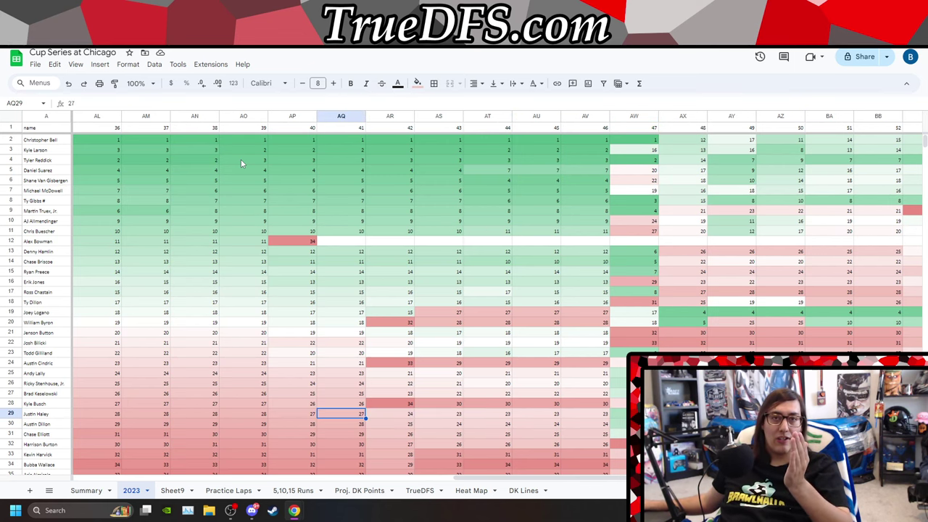
# - Follow Justin Haley's running position forward from lap 41 past lap 46 and return to lap 45
pyautogui.press('Right')
pyautogui.press('Right')
pyautogui.press('Right')
pyautogui.press('Right')
pyautogui.press('Right')
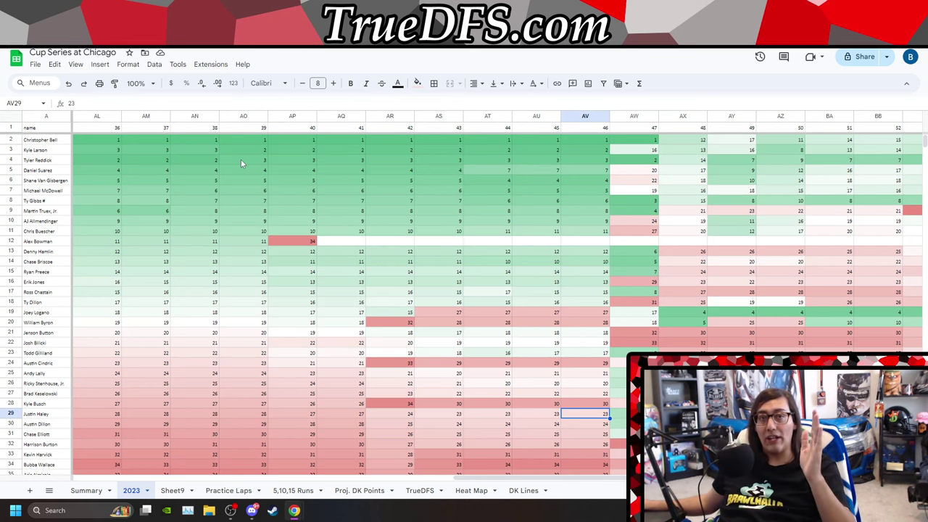
pyautogui.press('Right')
pyautogui.press('Left')
pyautogui.press('Left')
# - Go up the lap 45 running positions from Justin Haley to the lap number header
pyautogui.press('Up')
pyautogui.press('Up')
pyautogui.press('Up')
pyautogui.press('Up')
pyautogui.press('Up')
pyautogui.press('Up')
pyautogui.press('Up')
pyautogui.press('Up')
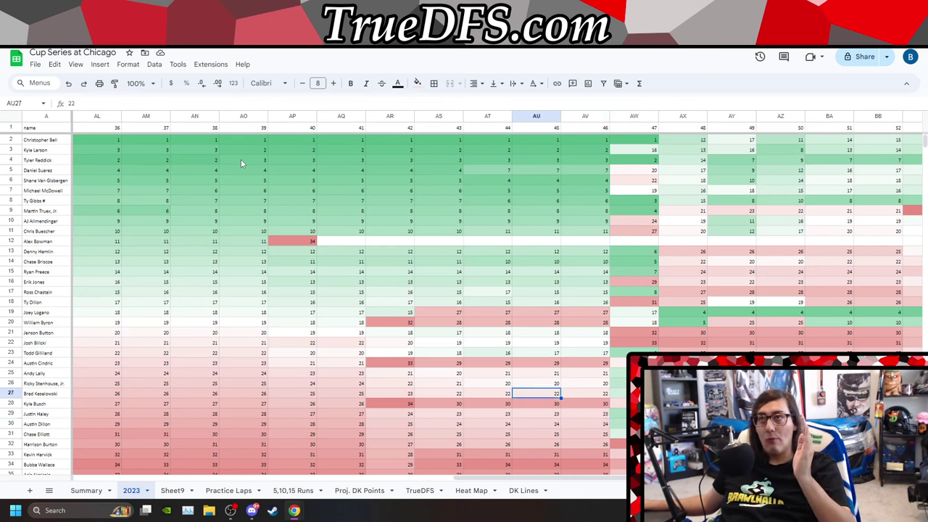
pyautogui.press('Up')
pyautogui.press('Up')
pyautogui.press('Up')
pyautogui.press('Up')
pyautogui.press('Up')
pyautogui.press('Up')
pyautogui.press('Up')
pyautogui.press('Up')
pyautogui.press('Up')
pyautogui.press('Up')
pyautogui.press('Up')
pyautogui.press('Up')
pyautogui.press('Up')
pyautogui.press('Up')
pyautogui.press('Up')
pyautogui.press('Up')
pyautogui.press('Up')
pyautogui.press('Up')
pyautogui.press('Up')
pyautogui.press('Up')
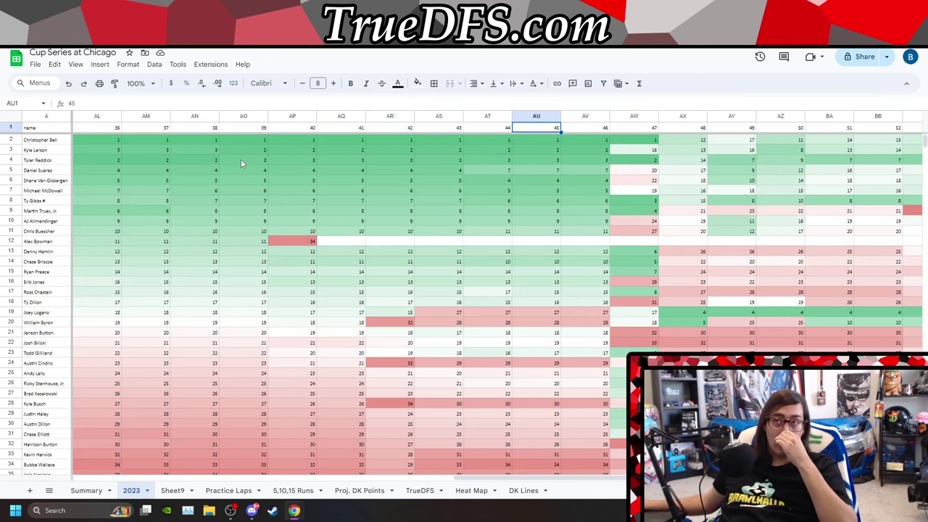
# - Review the field's running positions backward along the lap header from lap 45 to lap 28
pyautogui.press('Left')
pyautogui.press('Left')
pyautogui.press('Left')
pyautogui.press('Left')
pyautogui.press('Left')
pyautogui.press('Left')
pyautogui.press('Left')
pyautogui.press('Left')
pyautogui.press('Left')
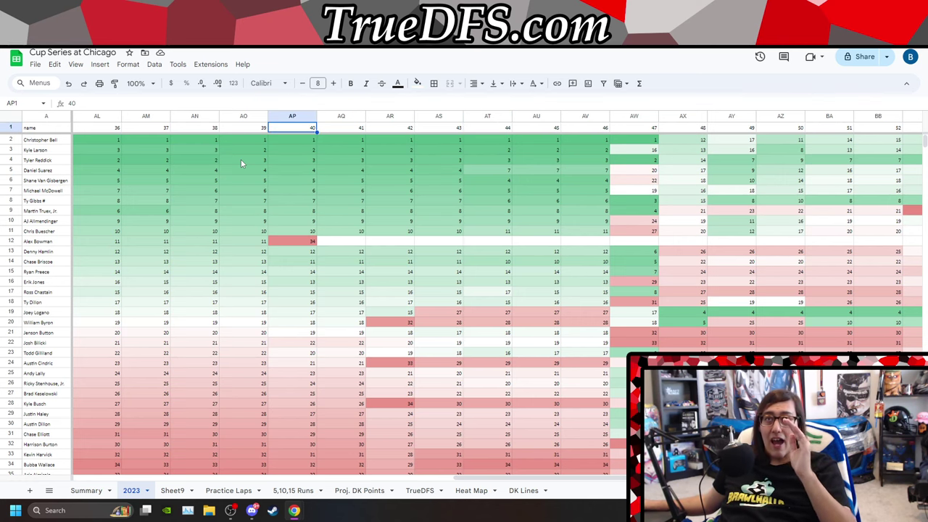
pyautogui.press('Left')
pyautogui.press('Left')
pyautogui.press('Left')
pyautogui.press('Left')
pyautogui.press('Left')
pyautogui.press('Left')
pyautogui.press('Left')
pyautogui.press('Left')
pyautogui.press('Left')
pyautogui.press('Left')
pyautogui.press('Left')
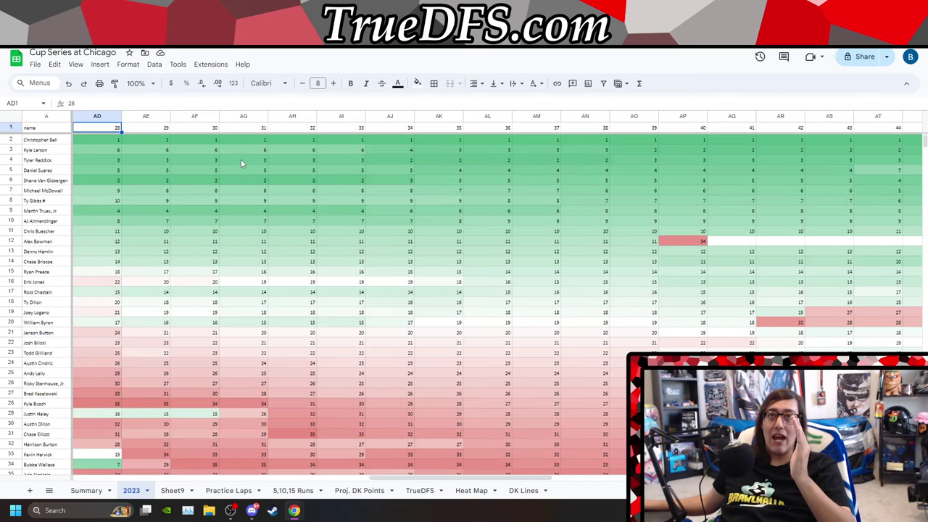
# - Review the field's running positions forward through the lap 30s and 40s and return to lap 39
pyautogui.press('Right')
pyautogui.press('Right')
pyautogui.press('Right')
pyautogui.press('Right')
pyautogui.press('Right')
pyautogui.press('Right')
pyautogui.press('Right')
pyautogui.press('Right')
pyautogui.press('Right')
pyautogui.press('Right')
pyautogui.press('Right')
pyautogui.press('Right')
pyautogui.press('Right')
pyautogui.press('Right')
pyautogui.press('Right')
pyautogui.press('Right')
pyautogui.press('Right')
pyautogui.press('Right')
pyautogui.press('Right')
pyautogui.press('Right')
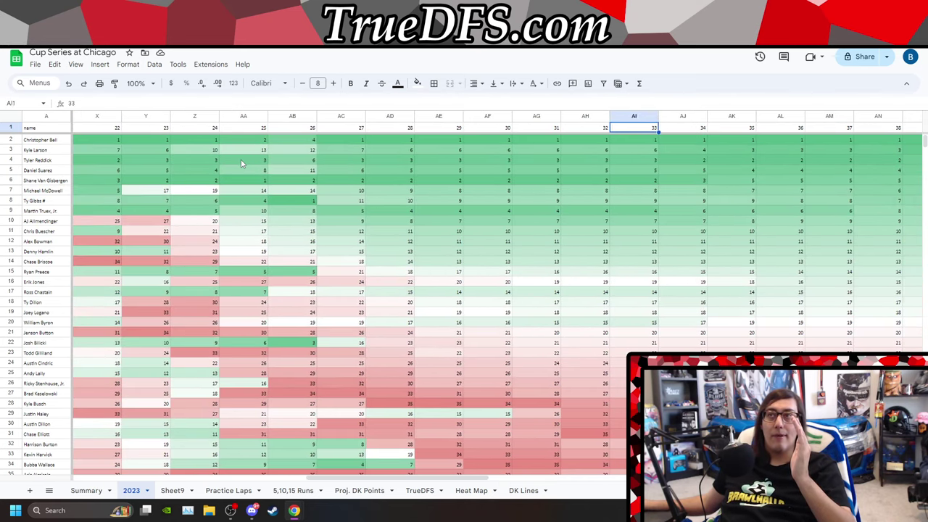
pyautogui.press('Left')
pyautogui.press('Left')
pyautogui.press('Left')
pyautogui.press('Left')
pyautogui.press('Left')
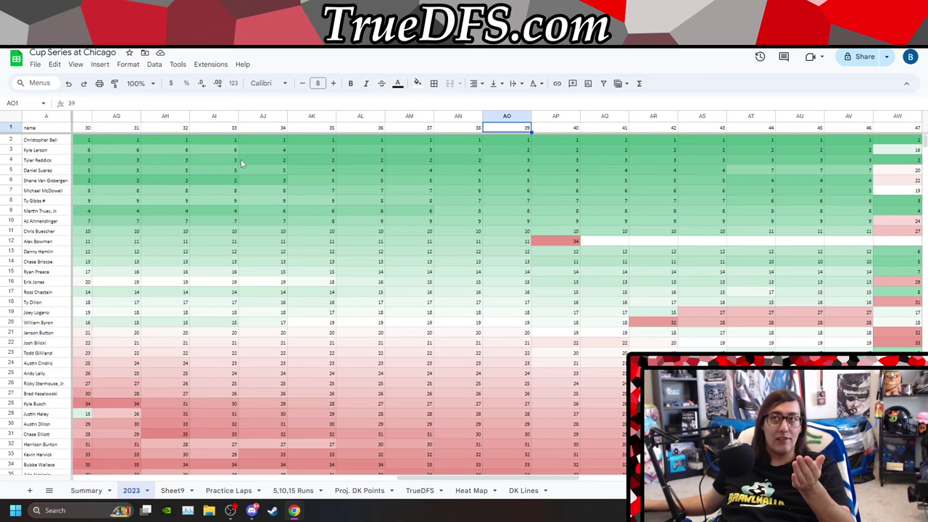
# - Review the lap 39 running positions down the field from the lap number header to Aric Almirola
pyautogui.press('Down')
pyautogui.press('Down')
pyautogui.press('Down')
pyautogui.press('Down')
pyautogui.press('Down')
pyautogui.press('Down')
pyautogui.press('Down')
pyautogui.press('Down')
pyautogui.press('Down')
pyautogui.press('Down')
pyautogui.press('Down')
pyautogui.press('Down')
pyautogui.press('Down')
pyautogui.press('Down')
pyautogui.press('Down')
pyautogui.press('Down')
pyautogui.press('Down')
pyautogui.press('Down')
pyautogui.press('Down')
pyautogui.press('Down')
pyautogui.press('Down')
pyautogui.press('Down')
pyautogui.press('Down')
pyautogui.press('Down')
pyautogui.press('Down')
pyautogui.press('Down')
pyautogui.press('Down')
pyautogui.press('Down')
pyautogui.press('Down')
pyautogui.press('Down')
pyautogui.press('Down')
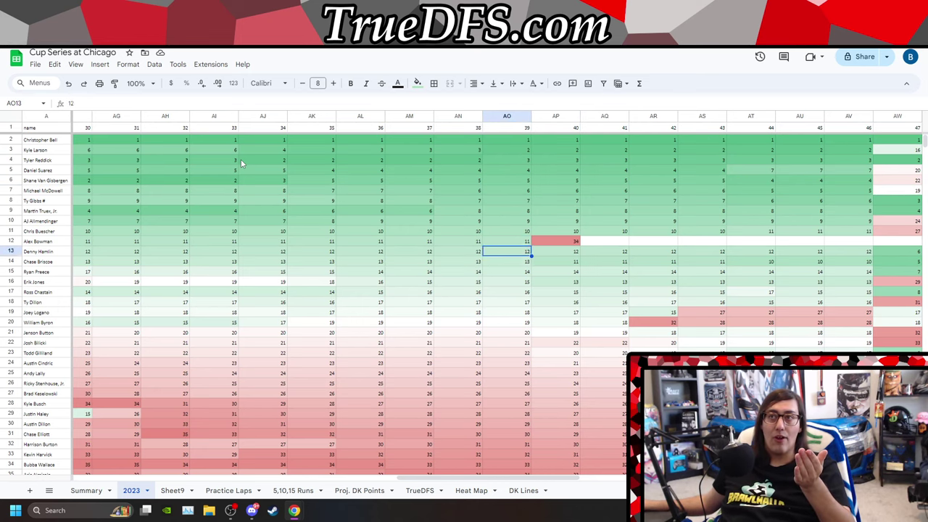
pyautogui.press('Down')
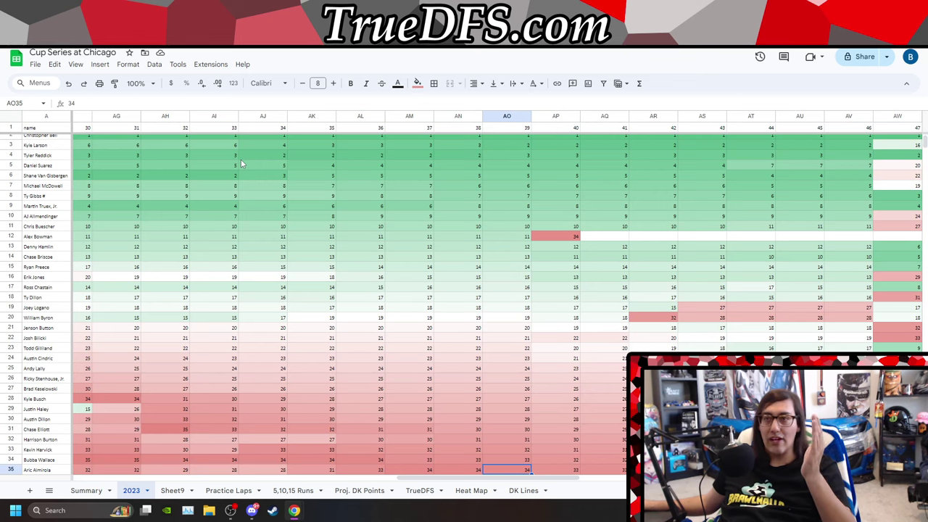
# - Go back up the lap 39 running positions from Aric Almirola to the lap number header
pyautogui.press('Up')
pyautogui.press('Up')
pyautogui.press('Up')
pyautogui.press('Up')
pyautogui.press('Up')
pyautogui.press('Up')
pyautogui.press('Up')
pyautogui.press('Up')
pyautogui.press('Up')
pyautogui.press('Up')
pyautogui.press('Up')
pyautogui.press('Up')
pyautogui.press('Up')
pyautogui.press('Up')
pyautogui.press('Up')
pyautogui.press('Up')
pyautogui.press('Up')
pyautogui.press('Up')
pyautogui.press('Up')
pyautogui.press('Up')
pyautogui.press('Up')
pyautogui.press('Up')
pyautogui.press('Up')
pyautogui.press('Up')
pyautogui.press('Up')
pyautogui.press('Up')
pyautogui.press('Up')
pyautogui.press('Up')
pyautogui.press('Up')
pyautogui.press('Up')
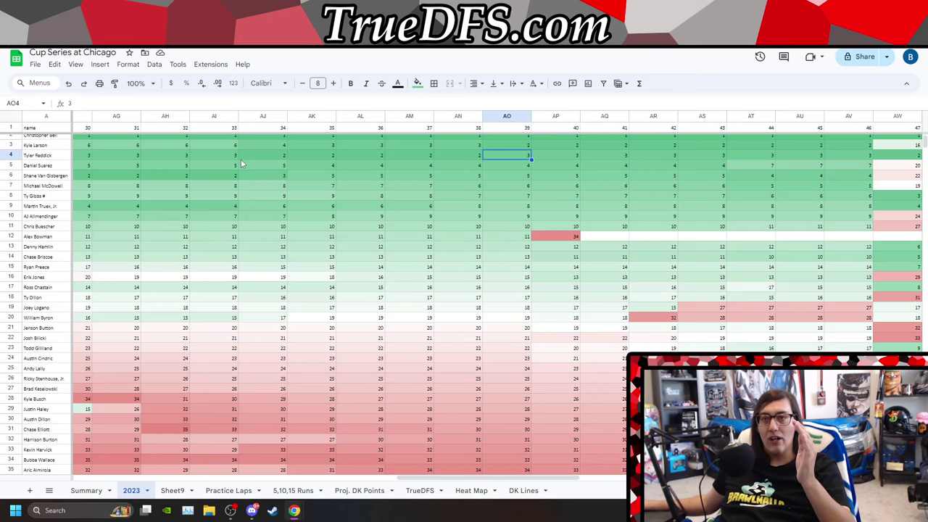
pyautogui.press('Up')
pyautogui.press('Up')
pyautogui.press('Up')
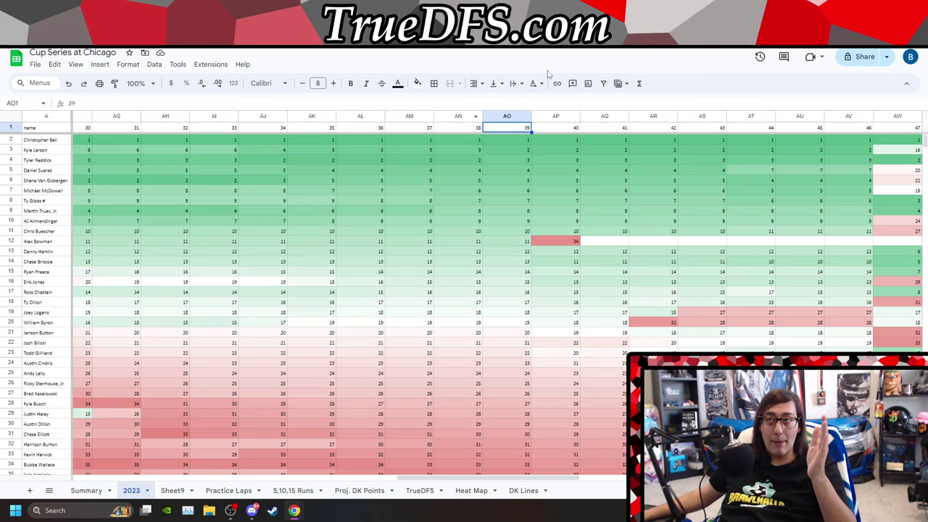
# - Check the start of the grid, total DK points and FPPK table on Sheet9
pyautogui.click(180, 490)
pyautogui.scroll(6, 196, 265)
pyautogui.click(268, 142)
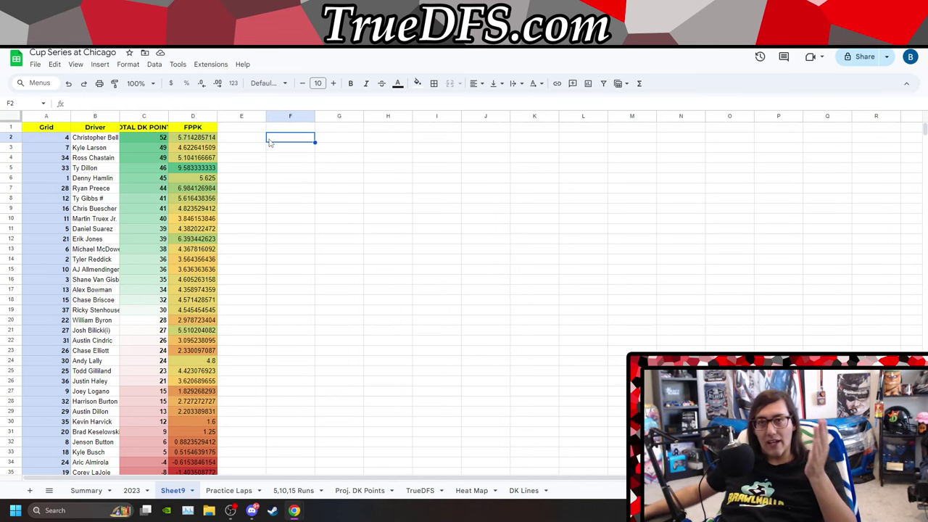
# - Return to the 2023 sheet and follow Chris Buescher's running position backward from lap 34 to around lap 19
pyautogui.click(131, 490)
pyautogui.click(244, 233)
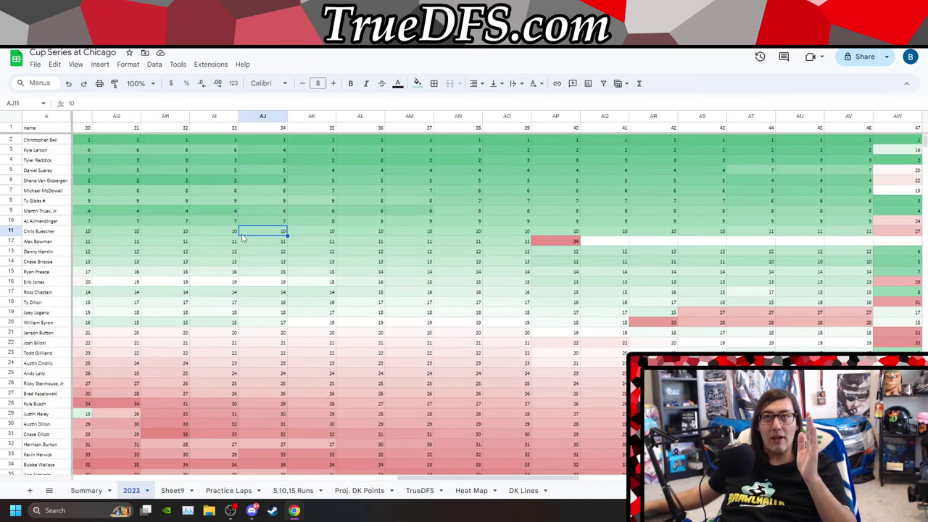
pyautogui.press('Left')
pyautogui.press('Left')
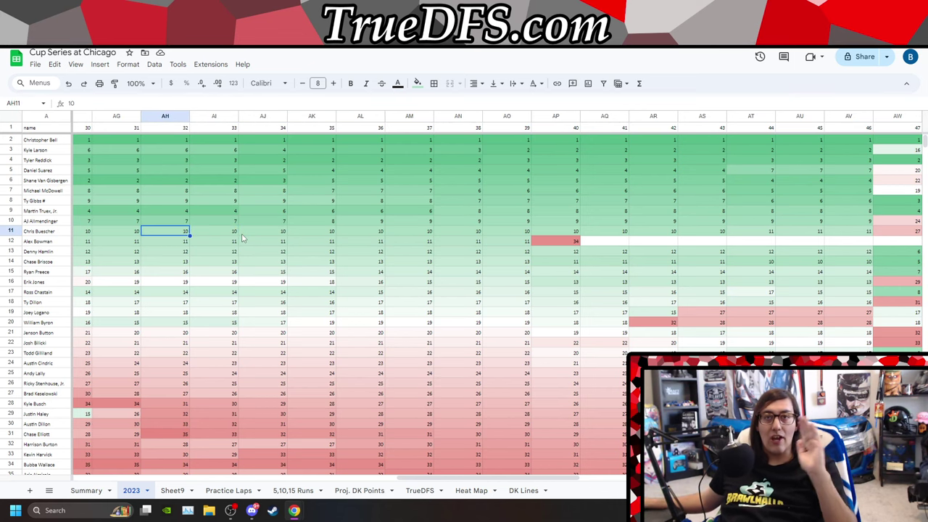
pyautogui.press('Left')
pyautogui.press('Left')
pyautogui.press('Left')
pyautogui.press('Left')
pyautogui.press('Left')
pyautogui.press('Left')
pyautogui.press('Left')
pyautogui.press('Left')
pyautogui.press('Left')
pyautogui.press('Left')
pyautogui.press('Left')
pyautogui.press('Left')
pyautogui.press('Left')
# - Follow Chris Buescher's running position forward through the lap 20s and 30s past lap 40 and return to lap 39
pyautogui.press('Right')
pyautogui.press('Right')
pyautogui.press('Right')
pyautogui.press('Right')
pyautogui.press('Right')
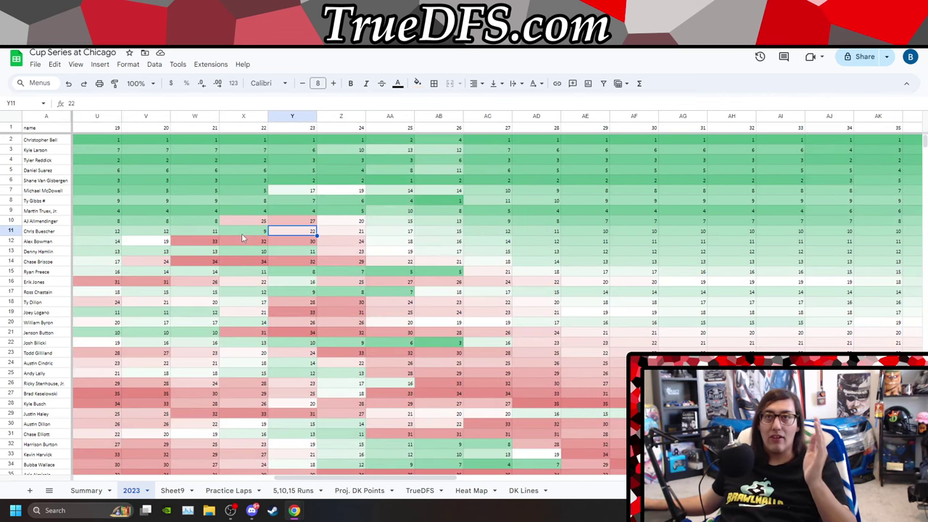
pyautogui.press('Right')
pyautogui.press('Right')
pyautogui.press('Right')
pyautogui.press('Right')
pyautogui.press('Right')
pyautogui.press('Right')
pyautogui.press('Right')
pyautogui.press('Right')
pyautogui.press('Right')
pyautogui.press('Right')
pyautogui.press('Right')
pyautogui.press('Right')
pyautogui.press('Right')
pyautogui.press('Right')
pyautogui.press('Right')
pyautogui.press('Right')
pyautogui.press('Right')
pyautogui.press('Right')
pyautogui.press('Right')
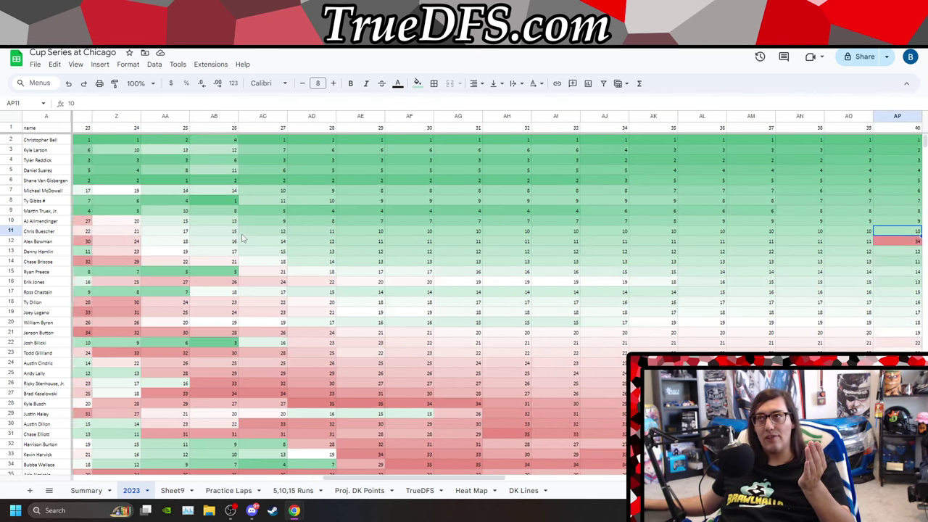
pyautogui.press('Left')
pyautogui.press('Left')
pyautogui.press('Left')
pyautogui.press('Left')
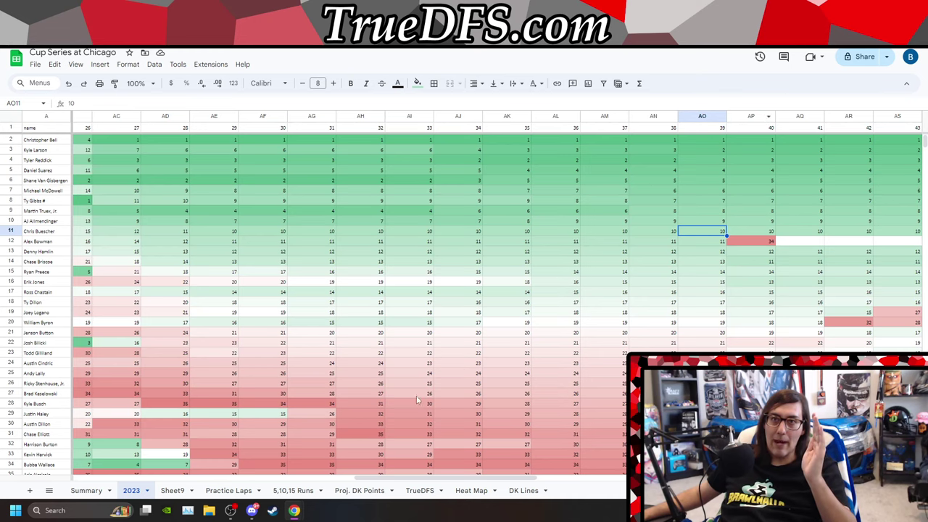
# - Review the full Sheet9 table of DK points and FPPK, and open DK Lines in the other Chicago spreadsheet
pyautogui.click(173, 490)
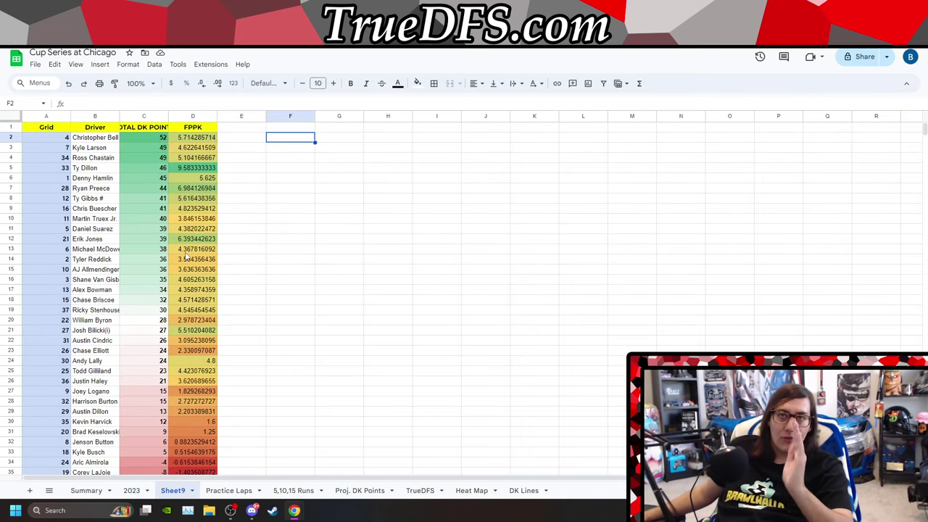
pyautogui.click(249, 222)
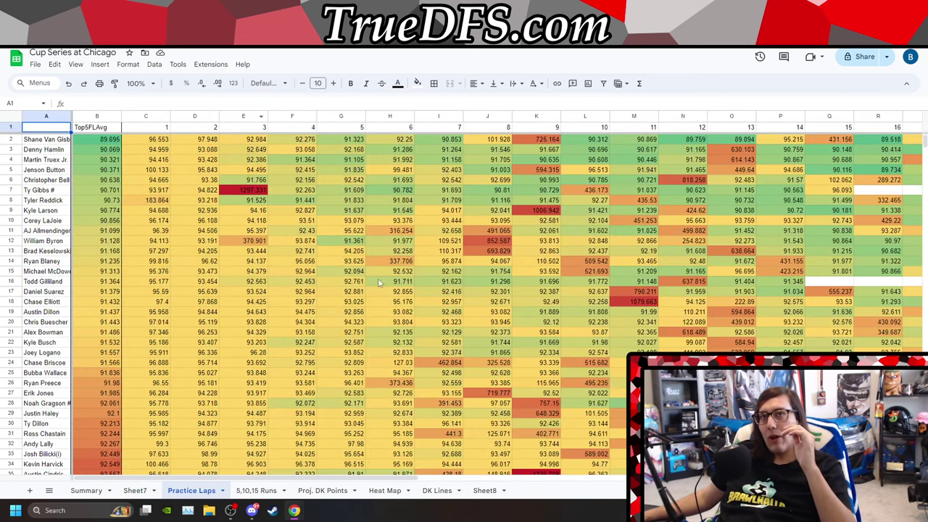
pyautogui.click(429, 491)
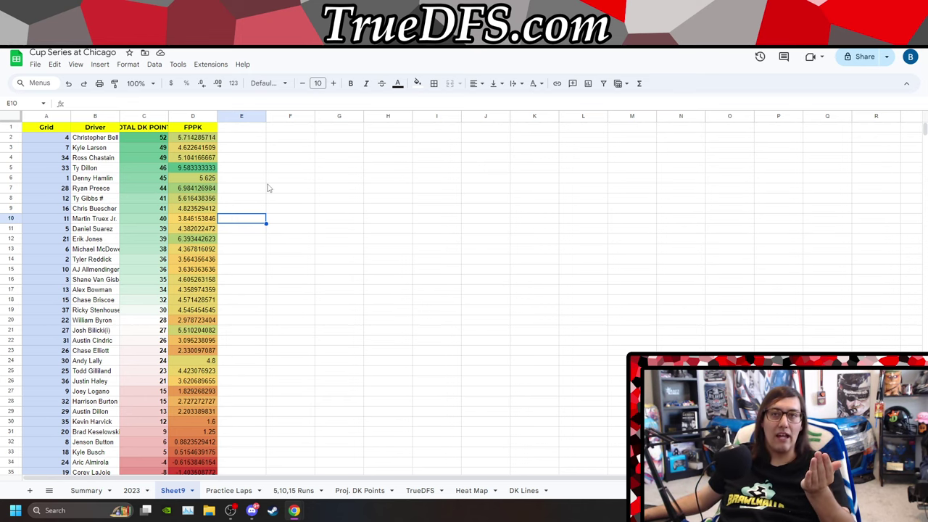
pyautogui.scroll(-2, 268, 188)
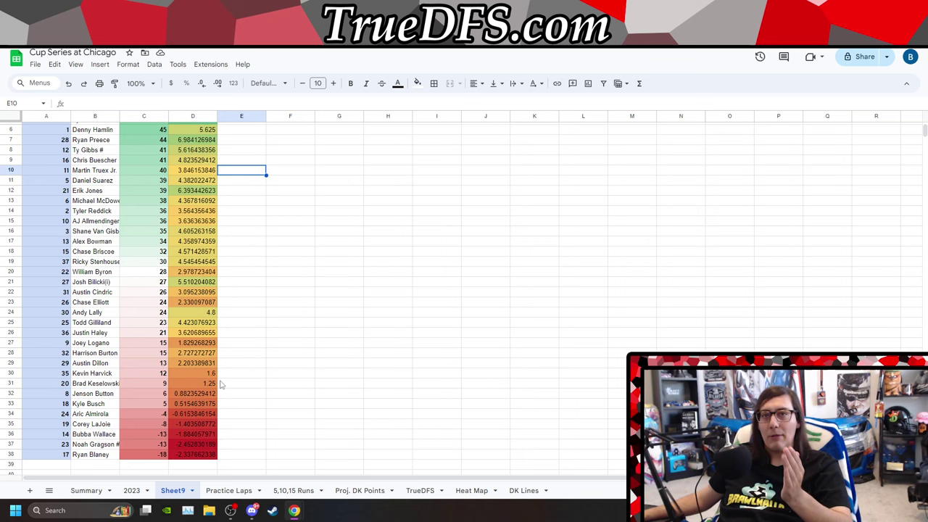
pyautogui.scroll(2, 101, 453)
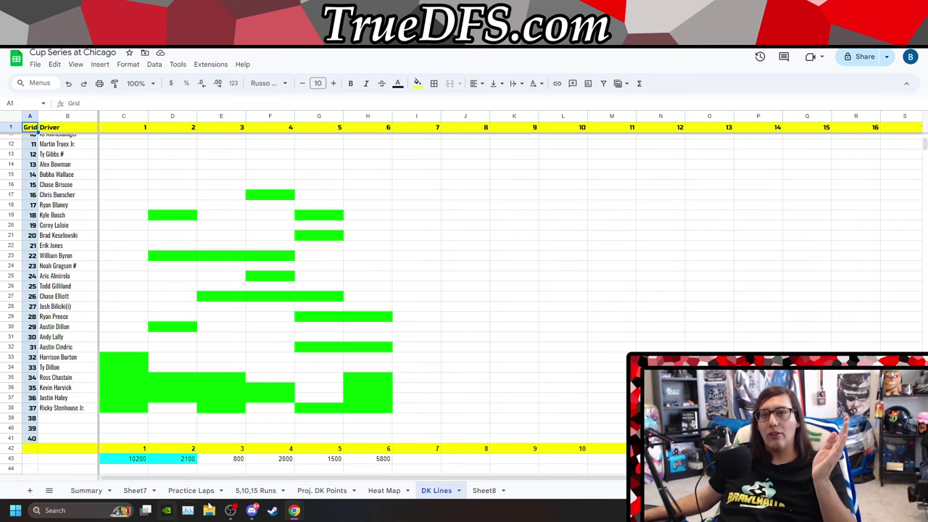
# - Open the Practice Laps sheet and review the driver ranking by top-five-lap average down to Ricky Stenhouse
pyautogui.click(187, 490)
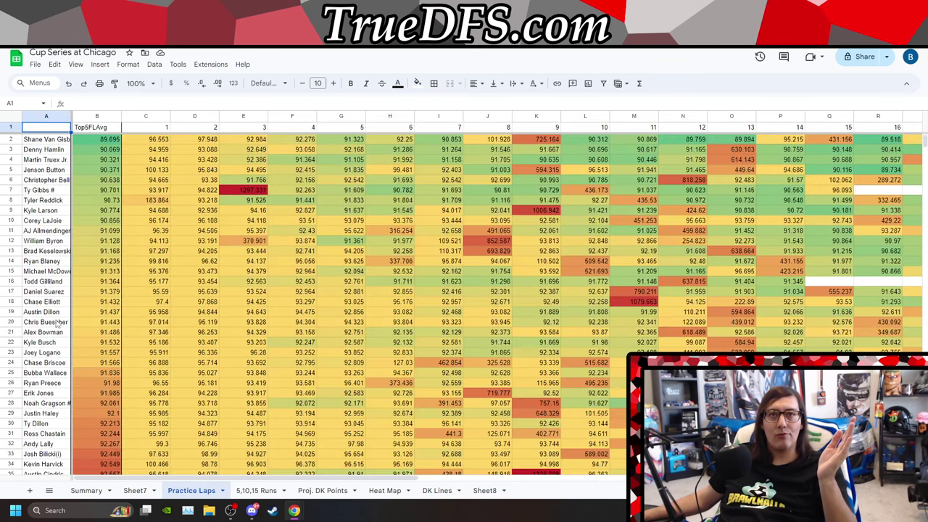
pyautogui.scroll(-1, 58, 352)
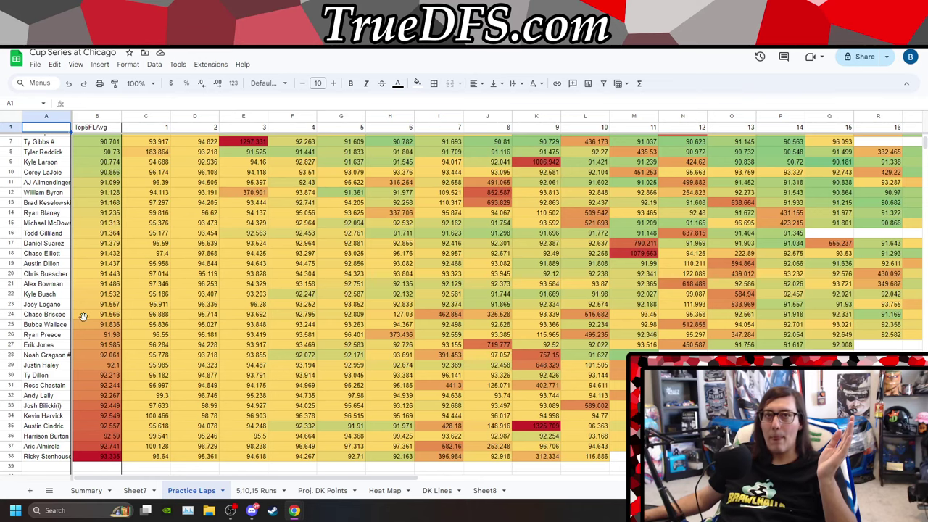
pyautogui.scroll(1, 52, 319)
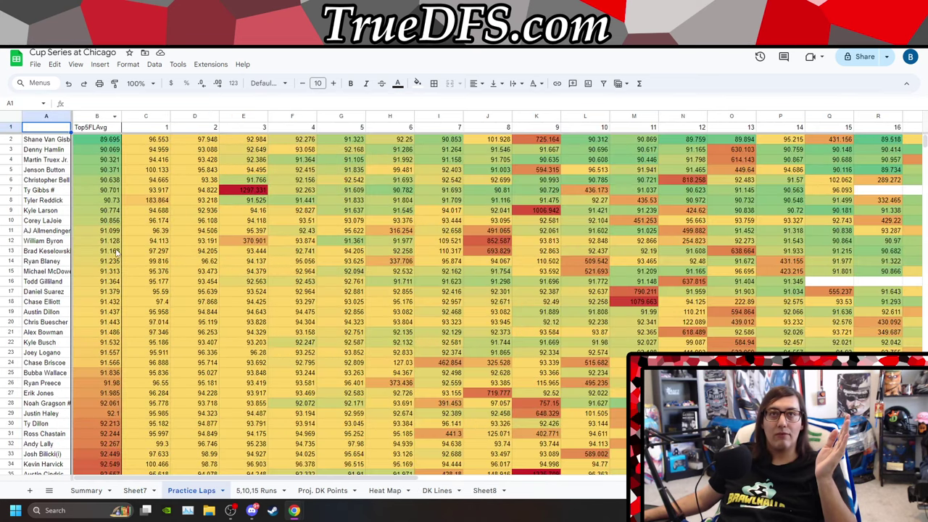
# - Search the practice laps for "je" and select Jenson Button's lap 2 time
pyautogui.click(145, 305)
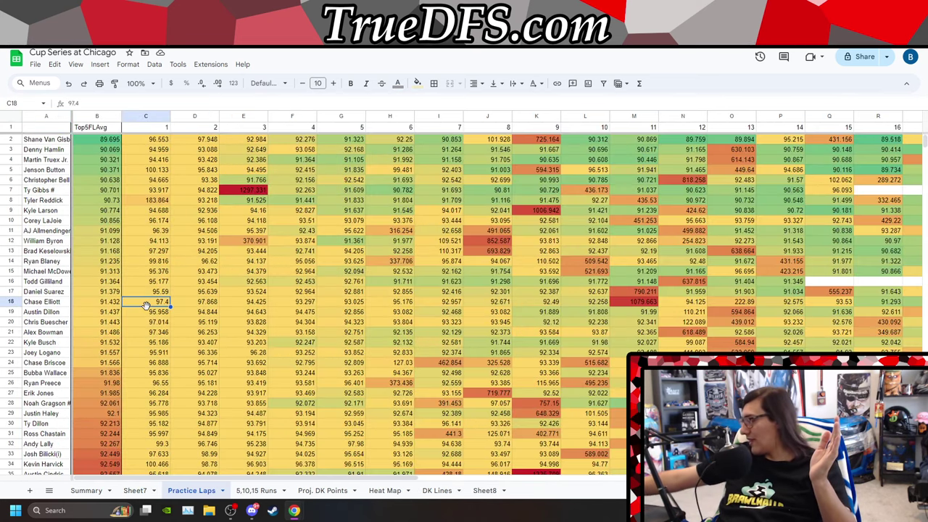
pyautogui.hotkey('ctrl', 'f')
pyautogui.write('je')
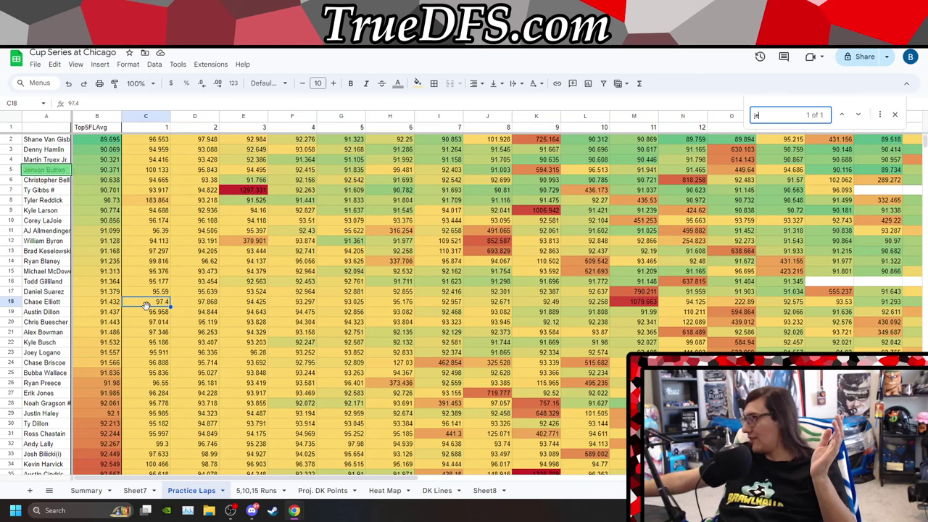
pyautogui.click(191, 172)
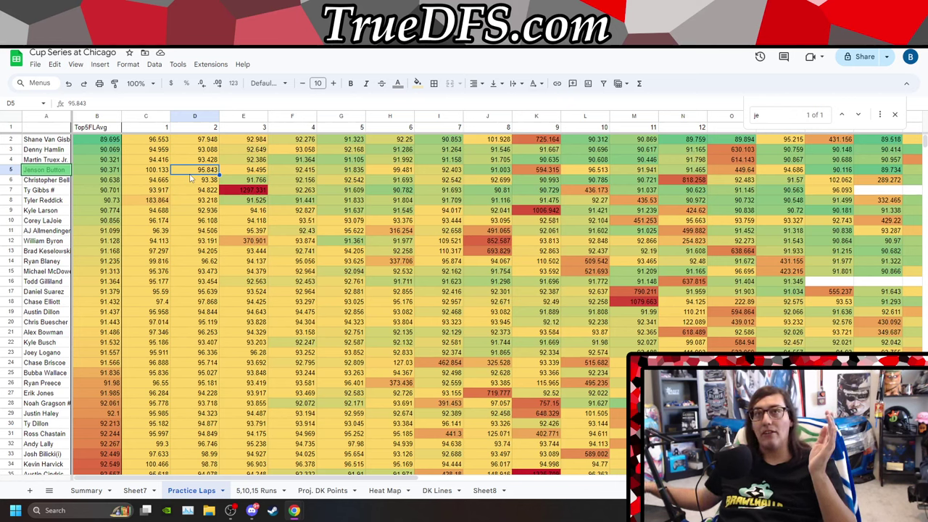
# - Check the lap 1 practice times around Corey LaJoie and William Byron, and go up to Jenson Button's row
pyautogui.click(168, 225)
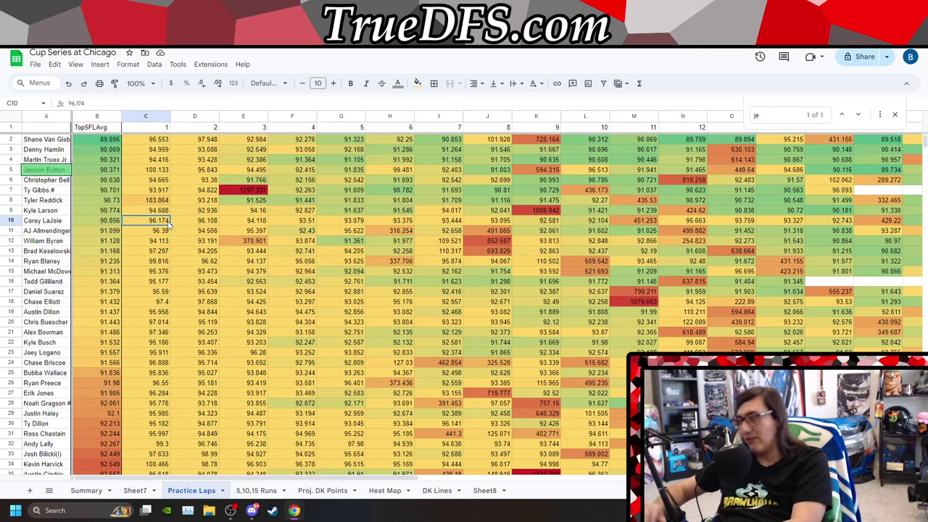
pyautogui.press('Up')
pyautogui.press('Down')
pyautogui.press('Down')
pyautogui.press('Down')
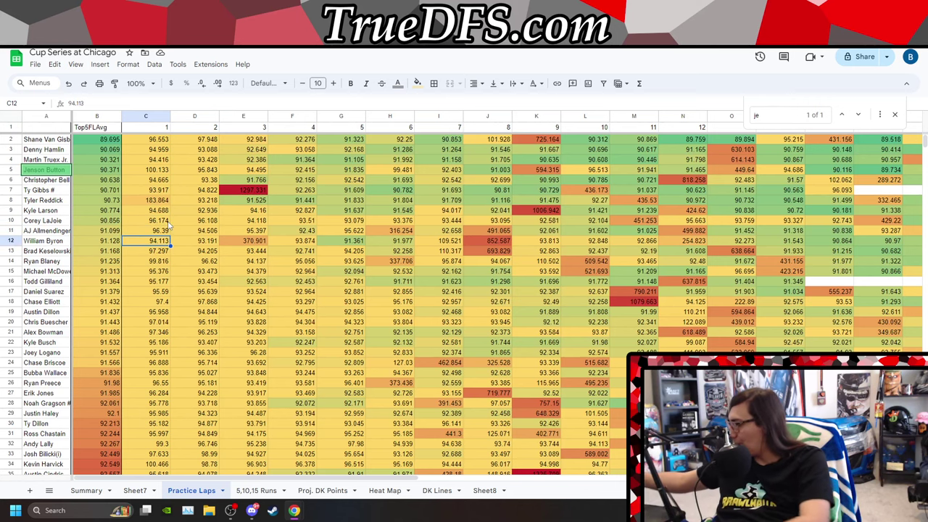
pyautogui.press('Up')
pyautogui.press('Up')
pyautogui.press('Up')
pyautogui.press('Up')
pyautogui.press('Up')
pyautogui.press('Up')
pyautogui.press('Up')
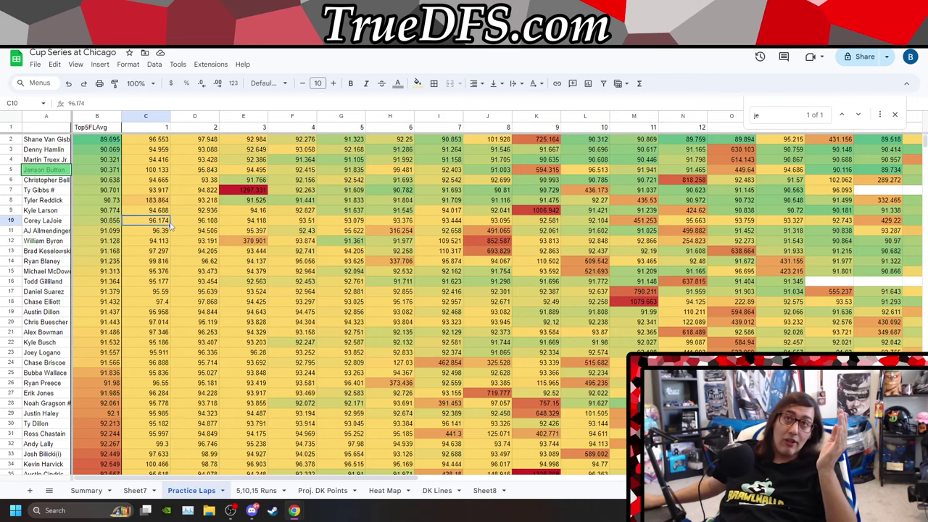
# - Follow Jenson Button's practice lap times forward from lap 1 through lap 13
pyautogui.press('Right')
pyautogui.press('Right')
pyautogui.press('Right')
pyautogui.press('Right')
pyautogui.press('Right')
pyautogui.press('Right')
pyautogui.press('Right')
pyautogui.press('Right')
pyautogui.press('Right')
pyautogui.press('Right')
pyautogui.press('Right')
pyautogui.press('Right')
pyautogui.press('Right')
pyautogui.press('Right')
pyautogui.press('Right')
pyautogui.press('Right')
pyautogui.press('Right')
pyautogui.press('Right')
pyautogui.press('Right')
pyautogui.press('Right')
pyautogui.press('Right')
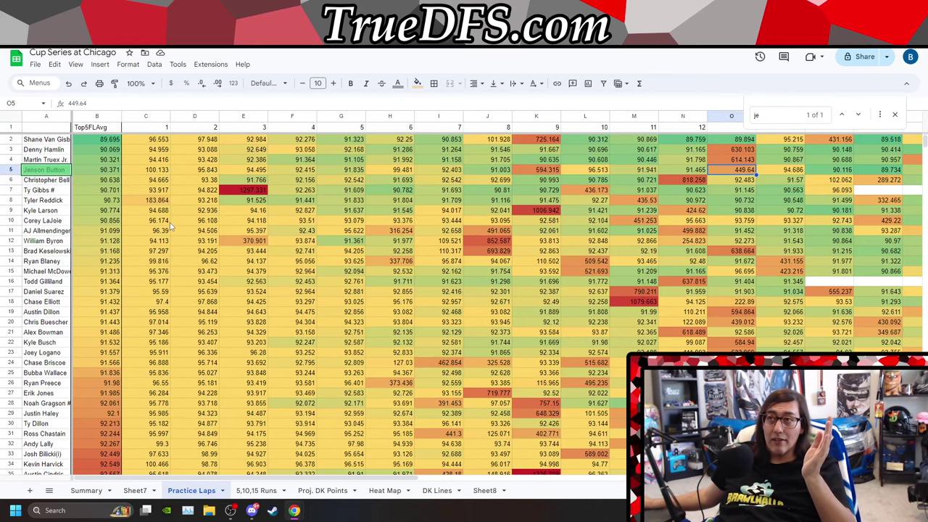
# - Follow Jenson Button's practice lap times back from lap 13 to the driver's name
pyautogui.press('Left')
pyautogui.press('Left')
pyautogui.press('Left')
pyautogui.press('Left')
pyautogui.press('Left')
pyautogui.press('Left')
pyautogui.press('Left')
pyautogui.press('Left')
pyautogui.press('Left')
pyautogui.press('Left')
pyautogui.press('Left')
pyautogui.press('Left')
pyautogui.press('Left')
pyautogui.press('Left')
pyautogui.press('Left')
pyautogui.press('Left')
pyautogui.press('Left')
pyautogui.press('Left')
pyautogui.press('Left')
pyautogui.press('Left')
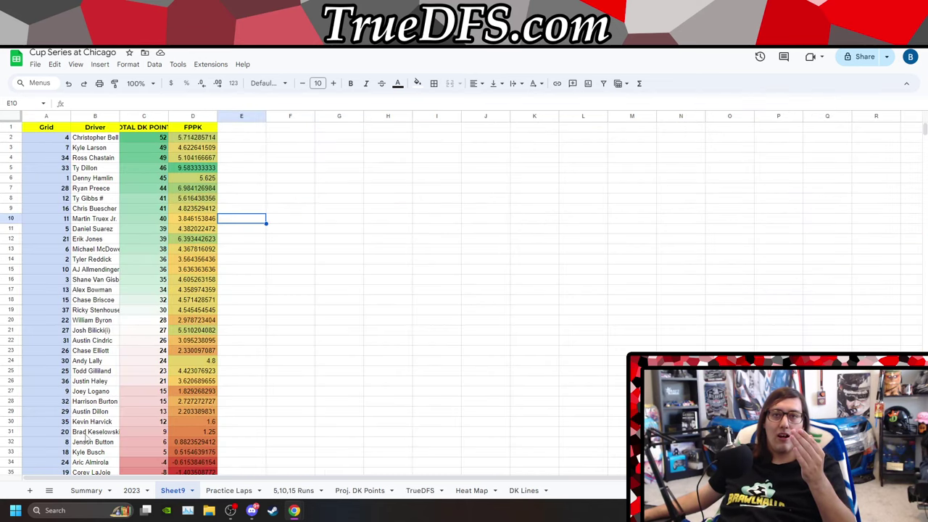
# - Review total DK points and FPPK by grid spot on Sheet9, select AJ Allmendinger's points, and recheck the Practice Laps sheet
pyautogui.scroll(-2, 102, 448)
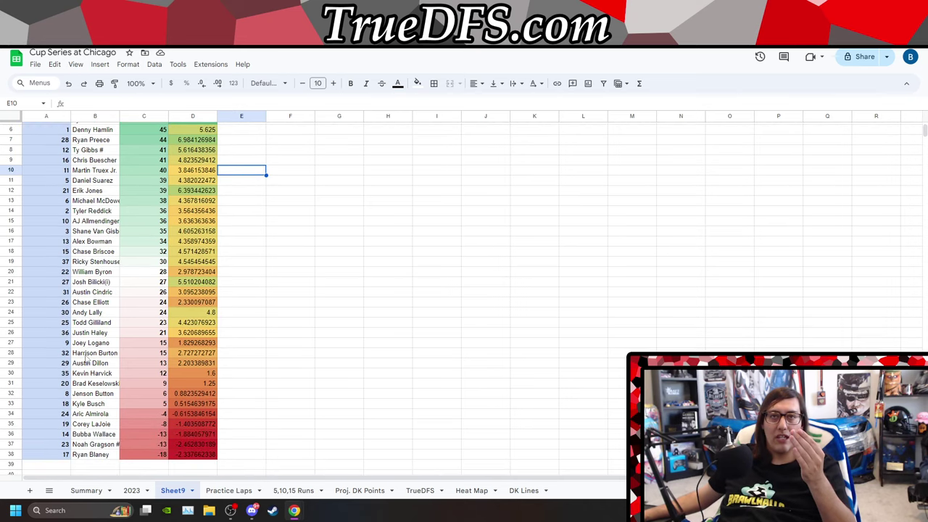
pyautogui.scroll(2, 66, 412)
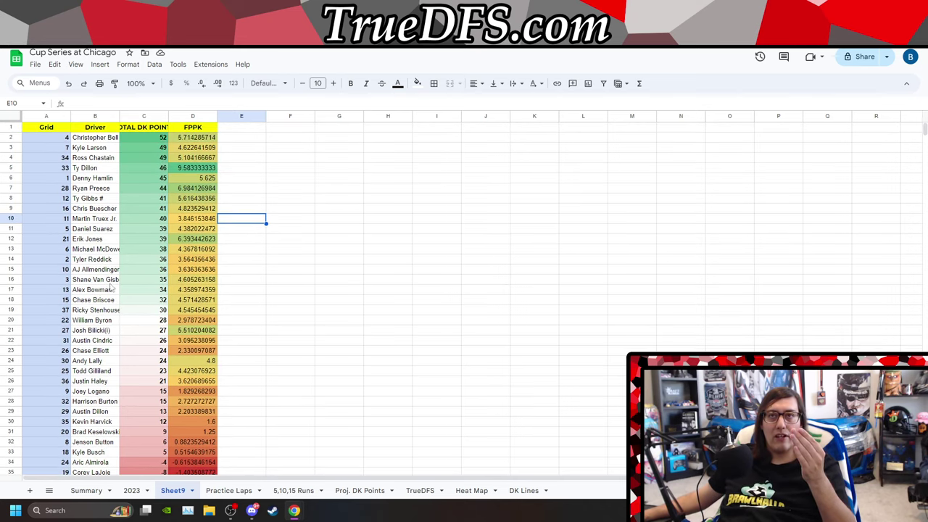
pyautogui.click(154, 271)
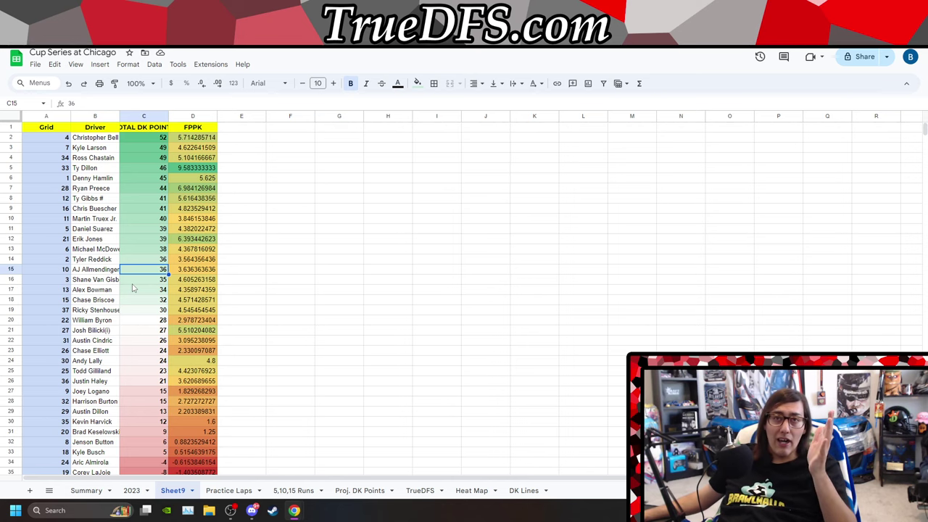
pyautogui.hotkey('ctrl', 'shift', 'pagedown')
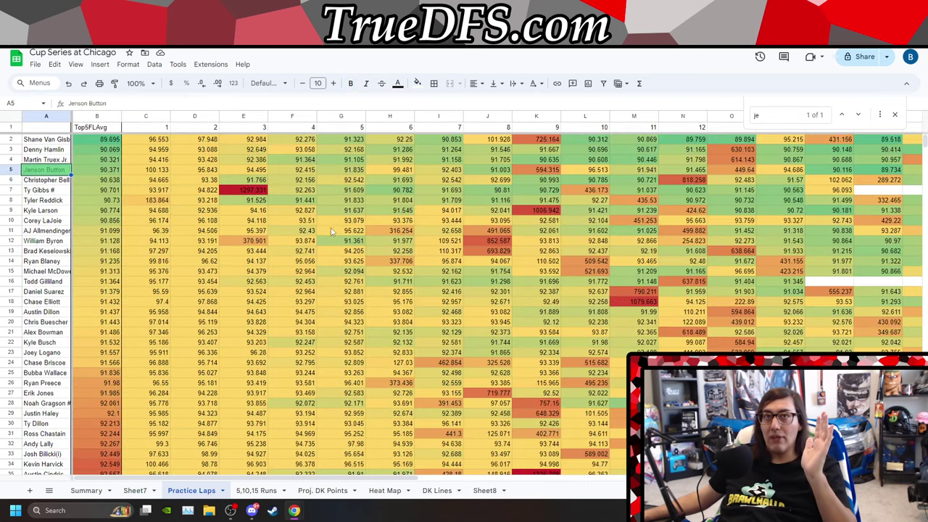
pyautogui.hotkey('ctrl', 'shift', 'pageup')
# - Open the 2023 sheet and follow Shane Van Gisbergen's running positions forward from lap 39 through the closing laps
pyautogui.click(143, 489)
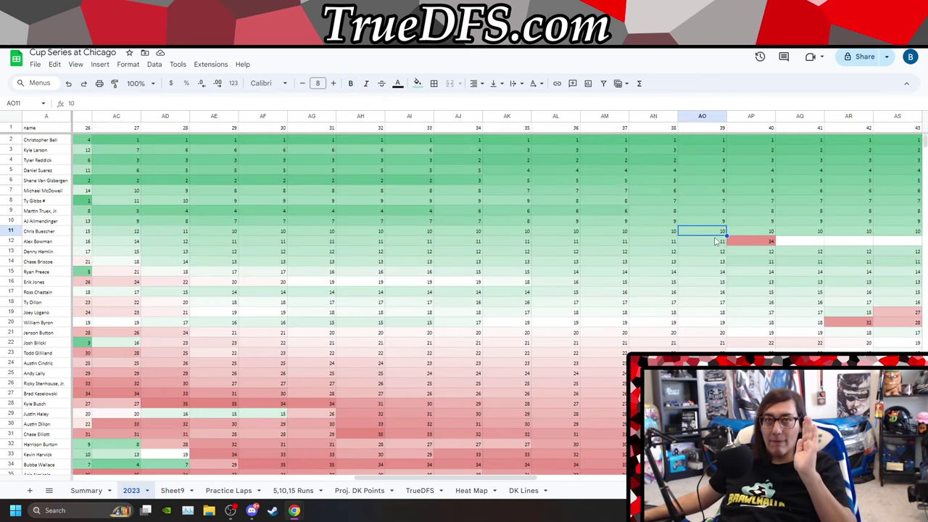
pyautogui.click(710, 184)
pyautogui.press('Right')
pyautogui.press('Right')
pyautogui.press('Right')
pyautogui.press('Right')
pyautogui.press('Right')
pyautogui.press('Right')
pyautogui.press('Right')
pyautogui.press('Right')
pyautogui.press('Right')
pyautogui.press('Right')
pyautogui.press('Right')
pyautogui.press('Right')
pyautogui.press('Right')
pyautogui.press('Right')
pyautogui.press('Right')
pyautogui.press('Right')
pyautogui.press('Right')
pyautogui.press('Right')
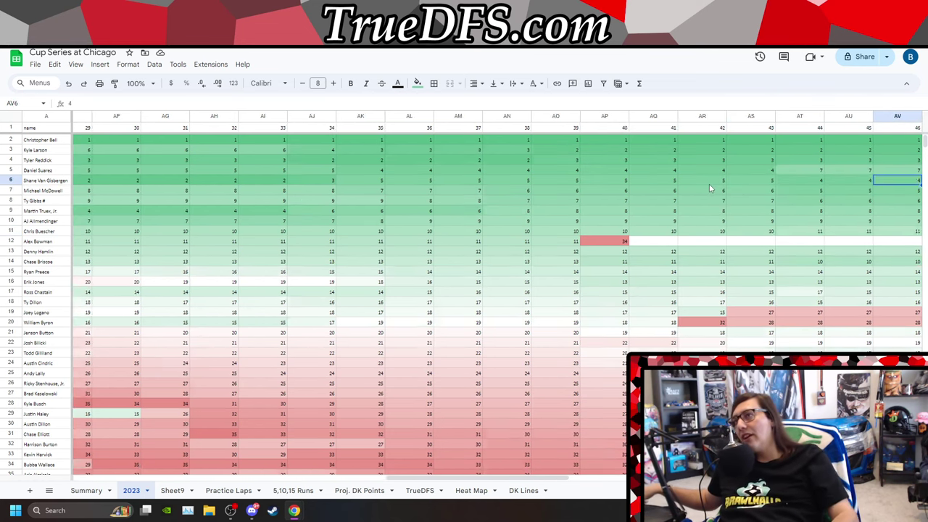
pyautogui.press('Right')
pyautogui.press('Right')
pyautogui.press('Right')
pyautogui.press('Right')
pyautogui.press('Right')
pyautogui.press('Right')
pyautogui.press('Right')
pyautogui.press('Right')
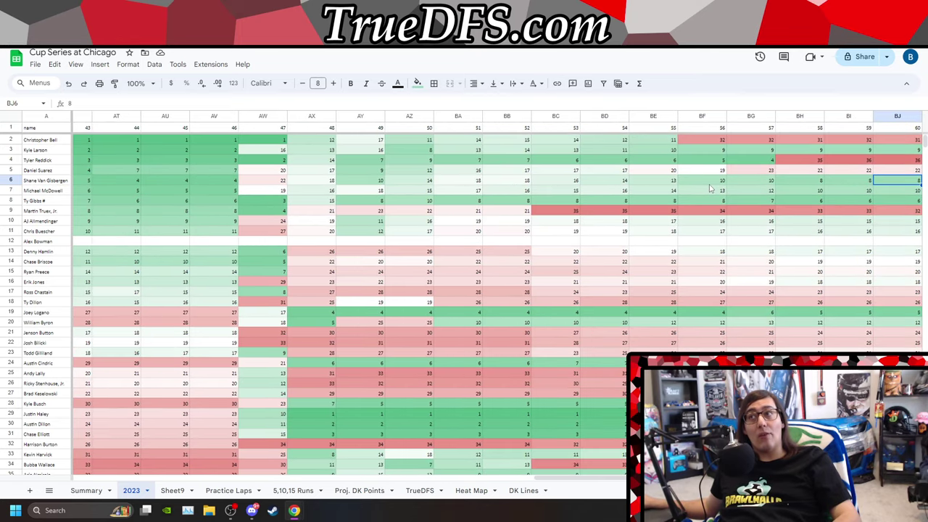
pyautogui.press('Right')
pyautogui.press('Right')
pyautogui.press('Right')
pyautogui.press('Right')
pyautogui.press('Right')
pyautogui.press('Right')
pyautogui.press('Right')
pyautogui.press('Right')
pyautogui.press('Right')
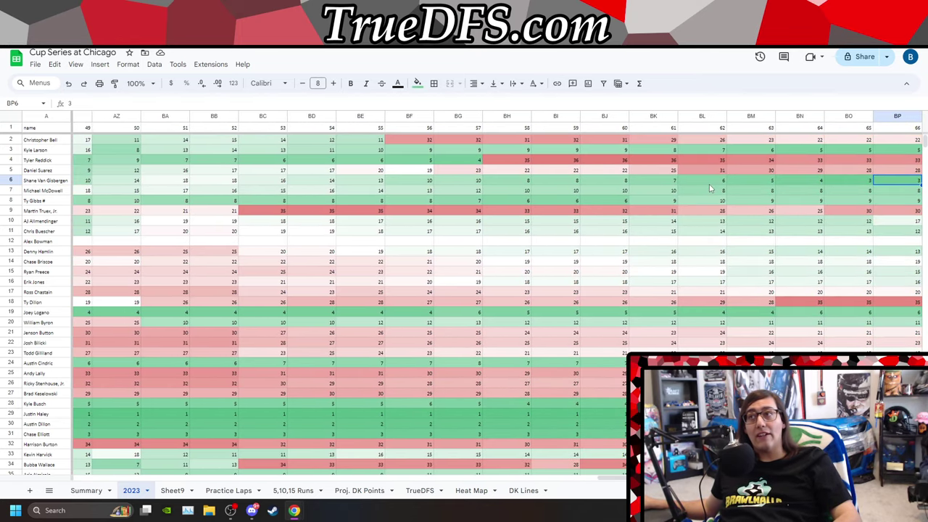
pyautogui.press('Right')
pyautogui.press('Right')
pyautogui.press('Right')
pyautogui.press('Right')
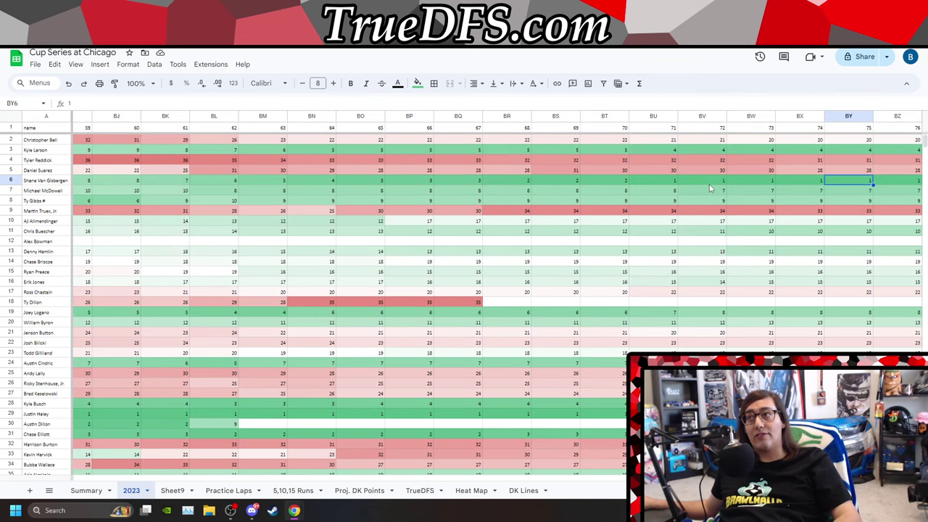
# - Trace Shane Van Gisbergen's 2023 running positions back from the closing laps to lap 0
pyautogui.press('Left')
pyautogui.press('Left')
pyautogui.press('Left')
pyautogui.press('Left')
pyautogui.press('Left')
pyautogui.press('Left')
pyautogui.press('Left')
pyautogui.press('Left')
pyautogui.press('Left')
pyautogui.press('Left')
pyautogui.press('Left')
pyautogui.press('Left')
pyautogui.press('Left')
pyautogui.press('Left')
pyautogui.press('Left')
pyautogui.press('Left')
pyautogui.press('Left')
pyautogui.press('Left')
pyautogui.press('Left')
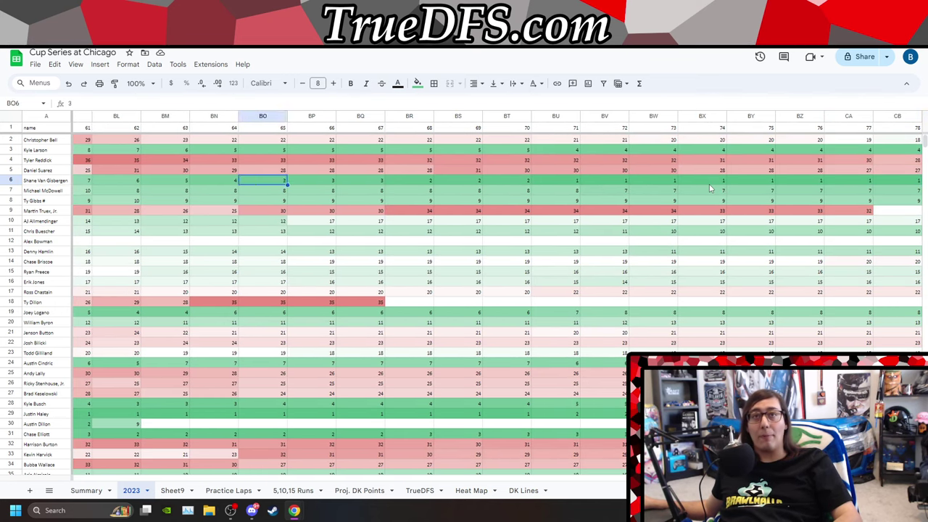
pyautogui.press('Left')
pyautogui.press('Left')
pyautogui.press('Left')
pyautogui.press('Left')
pyautogui.press('Left')
pyautogui.press('Left')
pyautogui.press('Left')
pyautogui.press('Left')
pyautogui.press('Left')
pyautogui.press('Left')
pyautogui.press('Left')
pyautogui.press('Left')
pyautogui.press('Left')
pyautogui.press('Left')
pyautogui.press('Left')
pyautogui.press('Left')
pyautogui.press('Left')
pyautogui.press('Left')
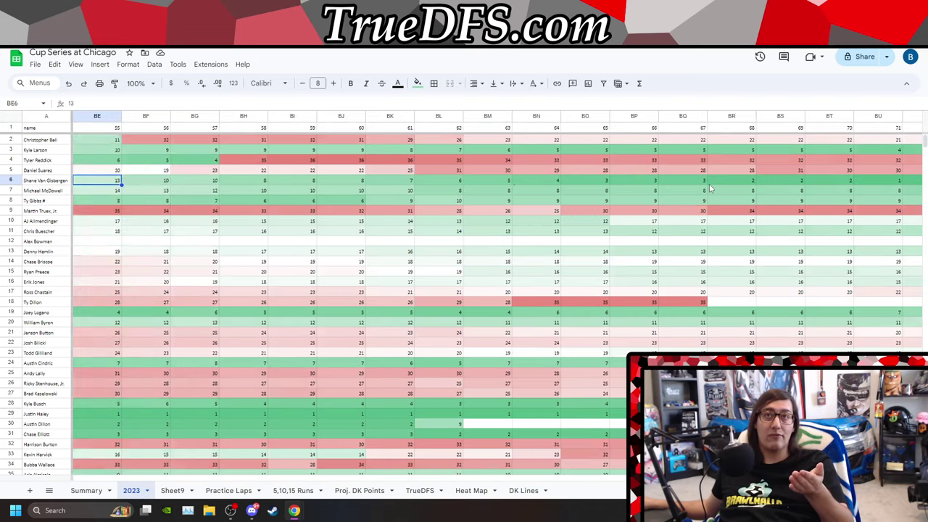
pyautogui.press('Left')
pyautogui.press('Left')
pyautogui.press('Left')
pyautogui.press('Left')
pyautogui.press('Left')
pyautogui.press('Left')
pyautogui.press('Left')
pyautogui.press('Left')
pyautogui.press('Left')
pyautogui.press('Left')
pyautogui.press('Left')
pyautogui.press('Left')
pyautogui.press('Left')
pyautogui.press('Left')
pyautogui.press('Left')
pyautogui.press('Left')
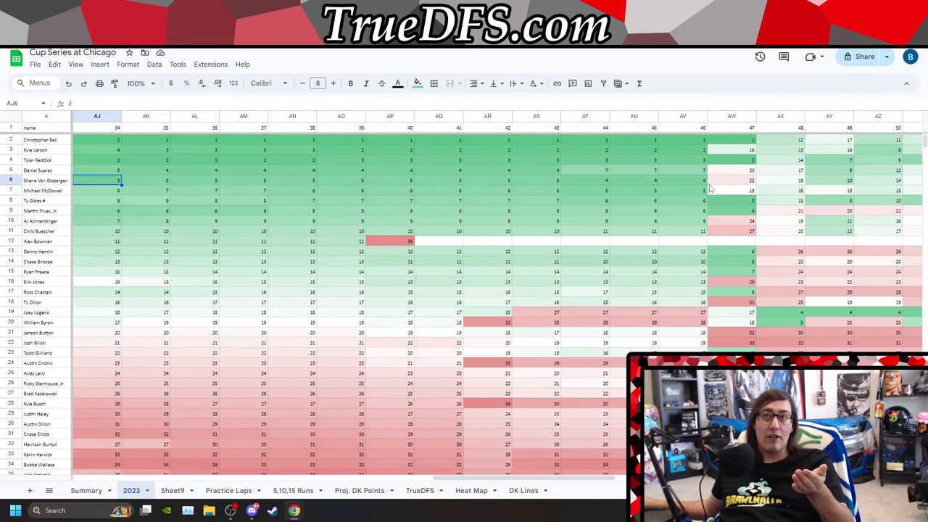
pyautogui.press('Left')
pyautogui.press('Left')
pyautogui.press('Left')
pyautogui.press('Left')
pyautogui.press('Left')
pyautogui.press('Left')
pyautogui.press('Left')
pyautogui.press('Left')
pyautogui.press('Left')
pyautogui.press('Left')
pyautogui.press('Left')
pyautogui.press('Left')
pyautogui.press('Left')
pyautogui.press('Left')
pyautogui.press('Left')
pyautogui.press('Left')
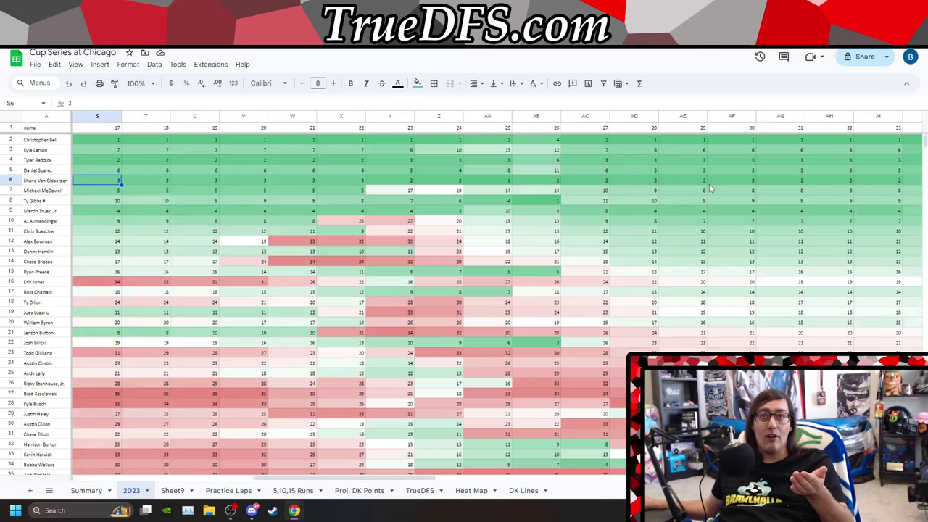
pyautogui.press('Left')
pyautogui.press('Left')
pyautogui.press('Left')
pyautogui.press('Left')
pyautogui.press('Left')
pyautogui.press('Left')
pyautogui.press('Left')
pyautogui.press('Left')
pyautogui.press('Left')
pyautogui.press('Left')
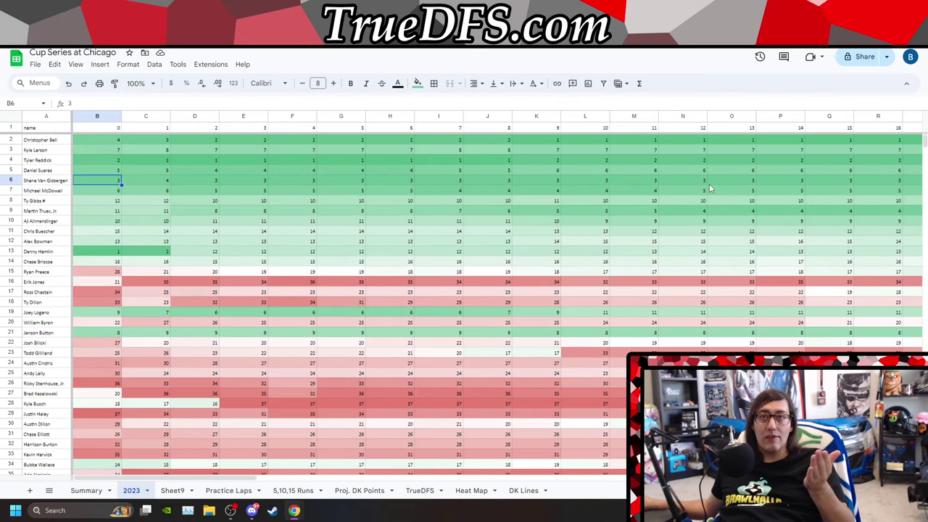
# - Follow Shane Van Gisbergen's 2023 running positions forward from lap 0 to lap 46
pyautogui.press('Right')
pyautogui.press('Right')
pyautogui.press('Right')
pyautogui.press('Right')
pyautogui.press('Right')
pyautogui.press('Right')
pyautogui.press('Right')
pyautogui.press('Right')
pyautogui.press('Right')
pyautogui.press('Right')
pyautogui.press('Right')
pyautogui.press('Right')
pyautogui.press('Right')
pyautogui.press('Right')
pyautogui.press('Right')
pyautogui.press('Right')
pyautogui.press('Right')
pyautogui.press('Right')
pyautogui.press('Right')
pyautogui.press('Right')
pyautogui.press('Right')
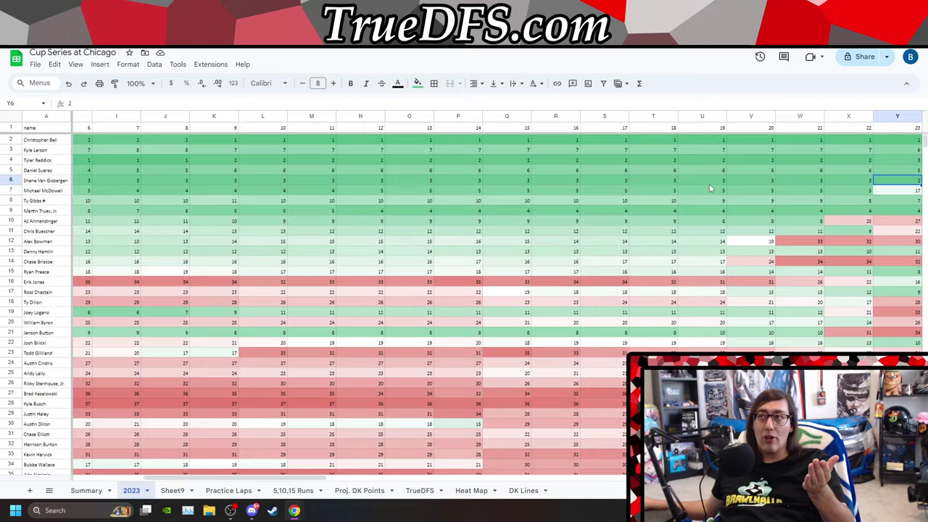
pyautogui.press('Right')
pyautogui.press('Right')
pyautogui.press('Right')
pyautogui.press('Right')
pyautogui.press('Right')
pyautogui.press('Right')
pyautogui.press('Right')
pyautogui.press('Right')
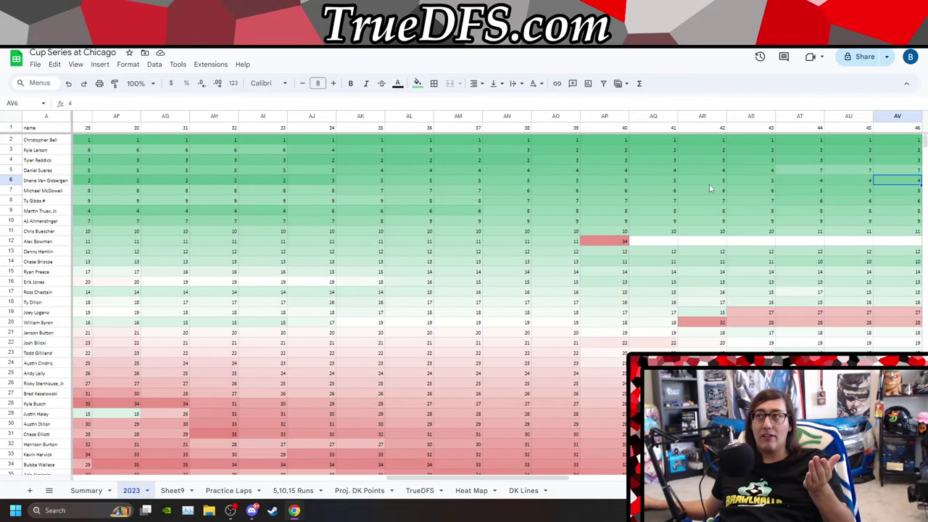
# - Trace Shane Van Gisbergen's running positions back from lap 46 and settle on lap 39
pyautogui.press('Left')
pyautogui.press('Left')
pyautogui.press('Left')
pyautogui.press('Left')
pyautogui.press('Left')
pyautogui.press('Left')
pyautogui.press('Left')
pyautogui.press('Left')
pyautogui.press('Left')
pyautogui.press('Left')
pyautogui.press('Left')
pyautogui.press('Left')
pyautogui.press('Right')
pyautogui.press('Right')
pyautogui.press('Right')
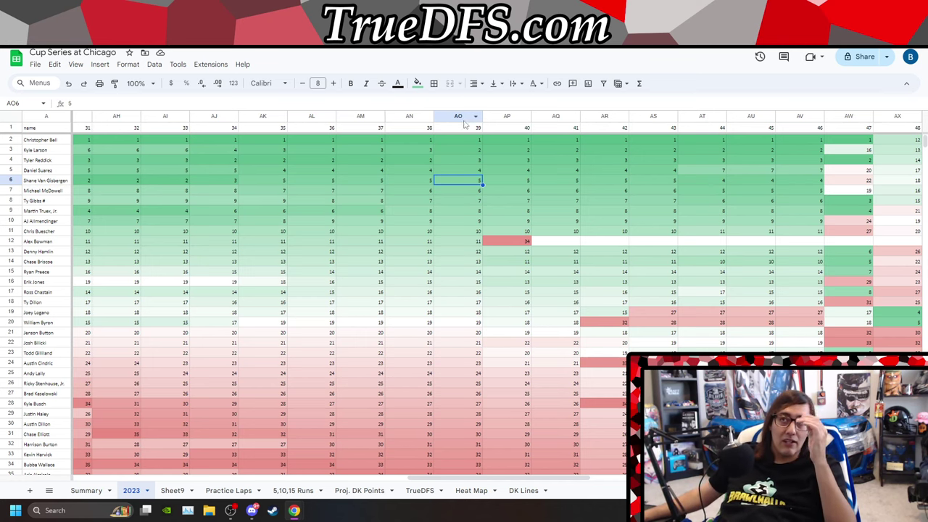
# - Review the highlighted drivers on the DK Lines sheet, selecting Ross Chastain, Chase Elliott and William Byron
pyautogui.click(168, 496)
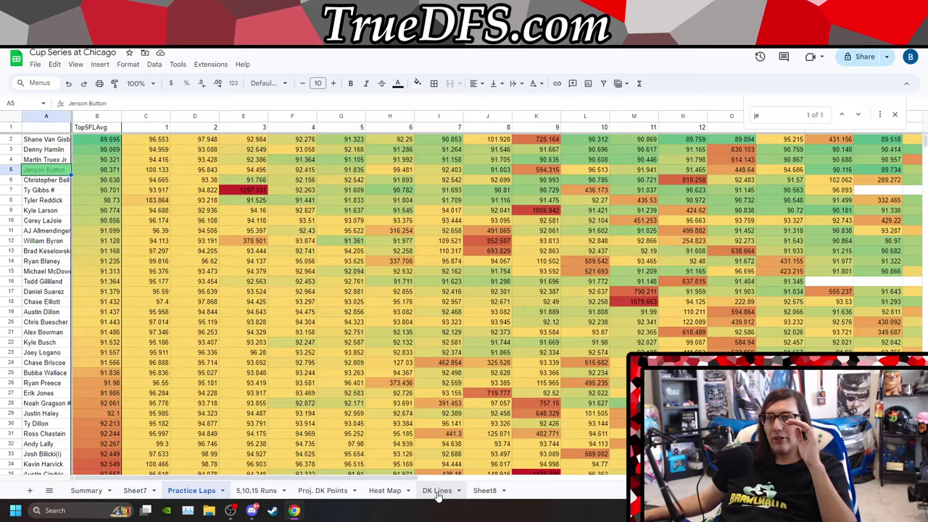
pyautogui.click(437, 491)
pyautogui.scroll(-3, 80, 341)
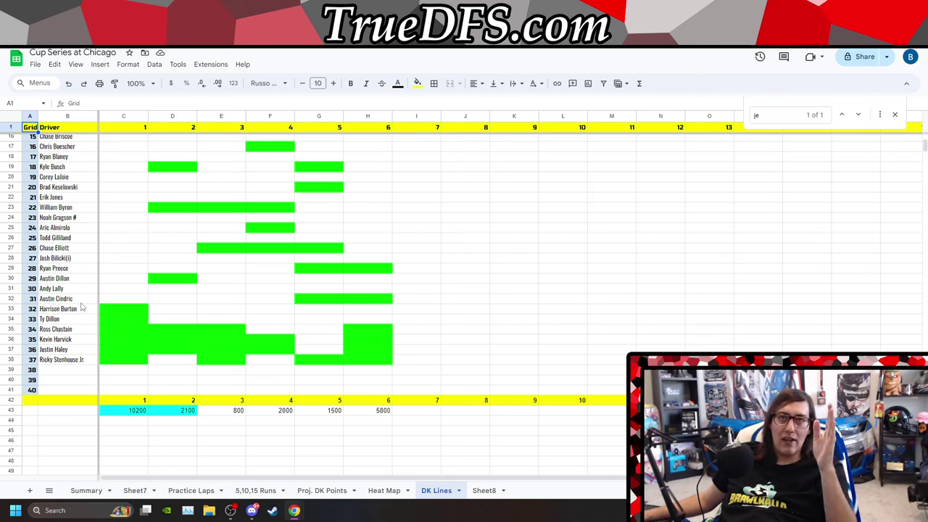
pyautogui.click(75, 330)
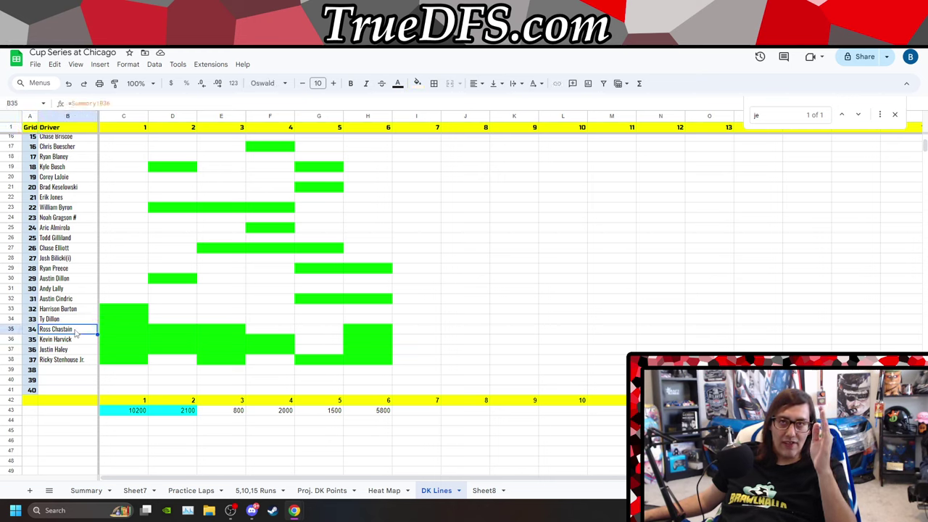
pyautogui.click(80, 248)
pyautogui.click(87, 209)
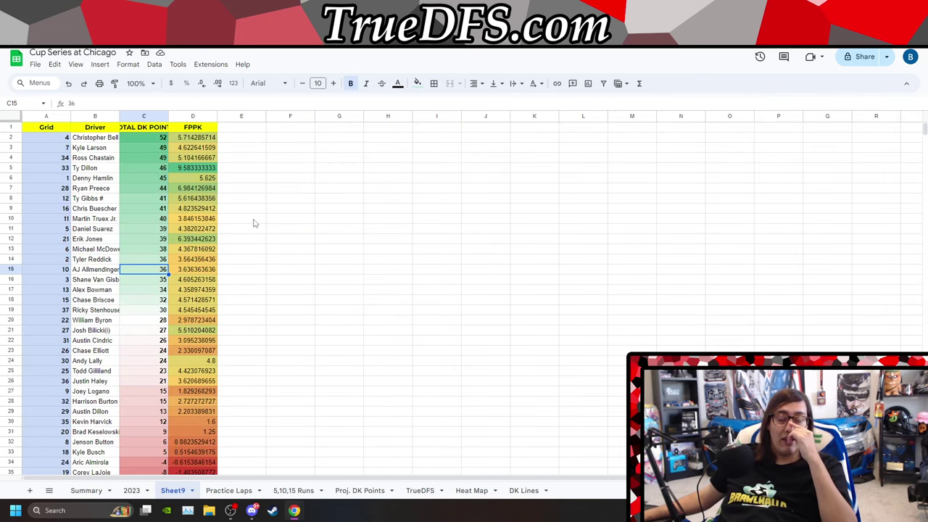
# - On Sheet9, examine FPPK and total DK points from Daniel Suarez down to Ricky Stenhouse Jr
pyautogui.click(235, 230)
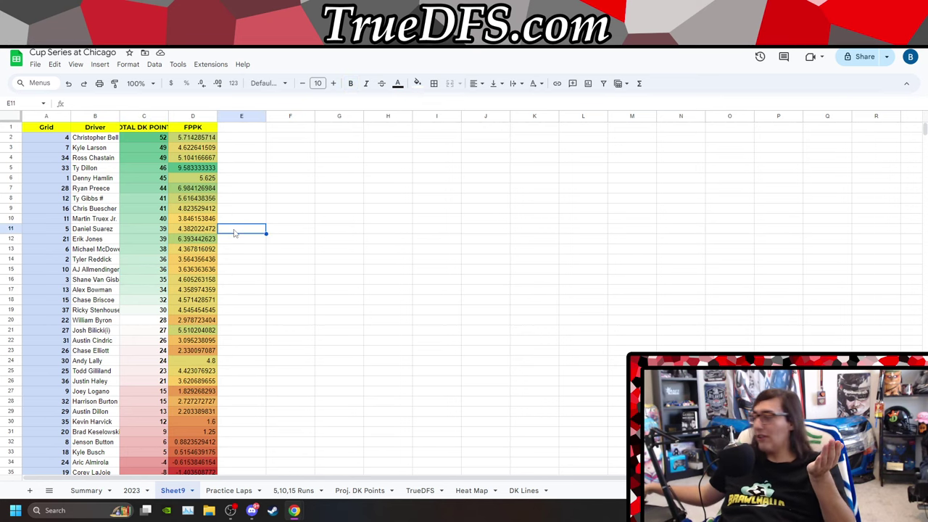
pyautogui.press('Left')
pyautogui.press('Left')
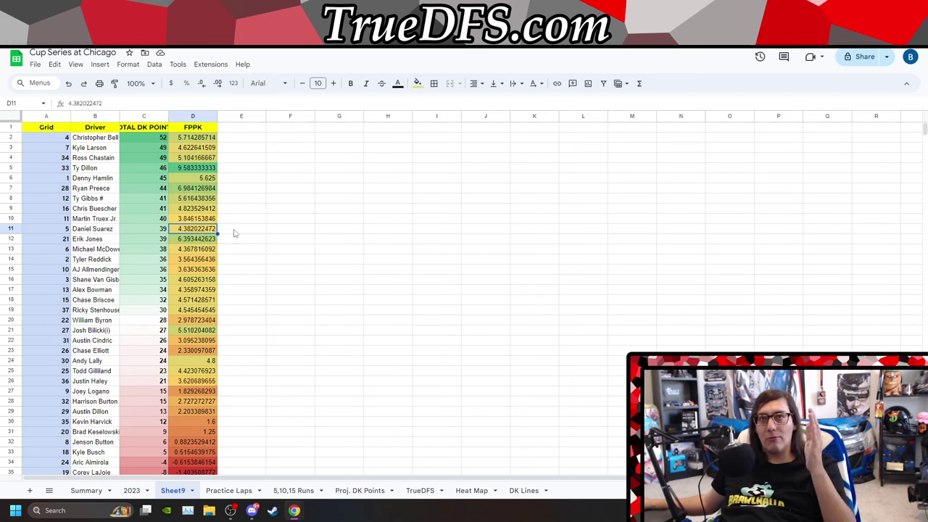
pyautogui.press('Down')
pyautogui.press('Down')
pyautogui.press('Down')
pyautogui.press('Down')
pyautogui.press('Down')
pyautogui.press('Down')
pyautogui.press('Down')
pyautogui.press('Down')
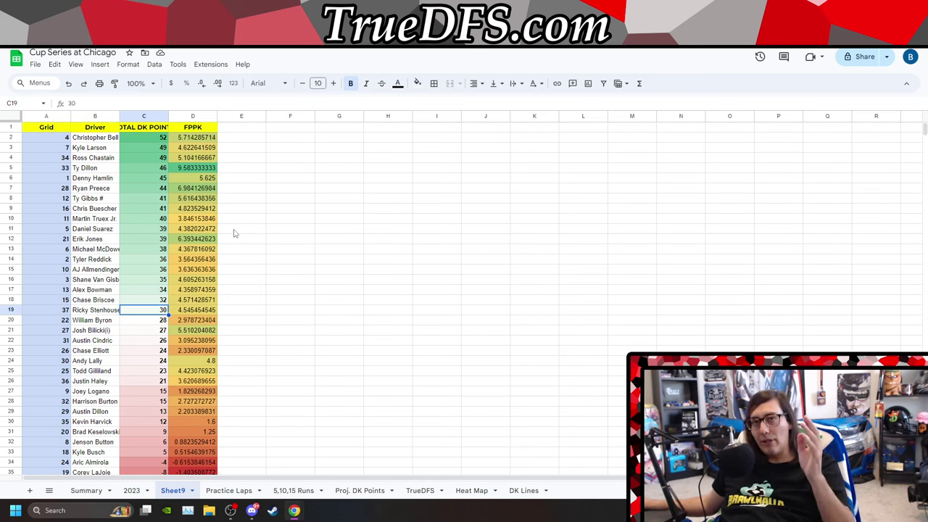
# - Continue down the total DK points from Ricky Stenhouse Jr. to Brad Keselowski
pyautogui.press('Down')
pyautogui.press('Down')
pyautogui.press('Down')
pyautogui.press('Down')
pyautogui.press('Down')
pyautogui.press('Down')
pyautogui.press('Down')
pyautogui.press('Down')
pyautogui.press('Down')
pyautogui.press('Down')
pyautogui.press('Down')
pyautogui.press('Down')
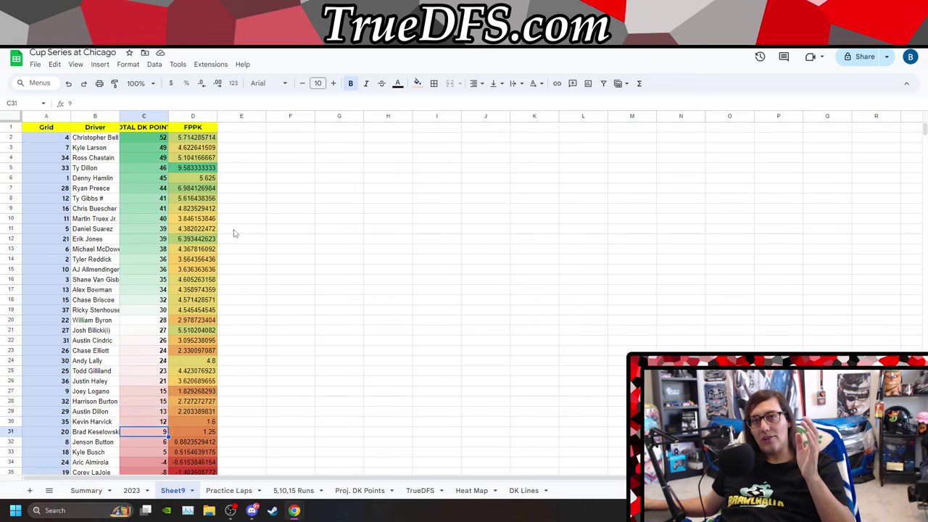
# - Trace the total DK points back up from Brad Keselowski to Ty Gibbs
pyautogui.press('Up')
pyautogui.press('Up')
pyautogui.press('Up')
pyautogui.press('Up')
pyautogui.press('Up')
pyautogui.press('Up')
pyautogui.press('Up')
pyautogui.press('Up')
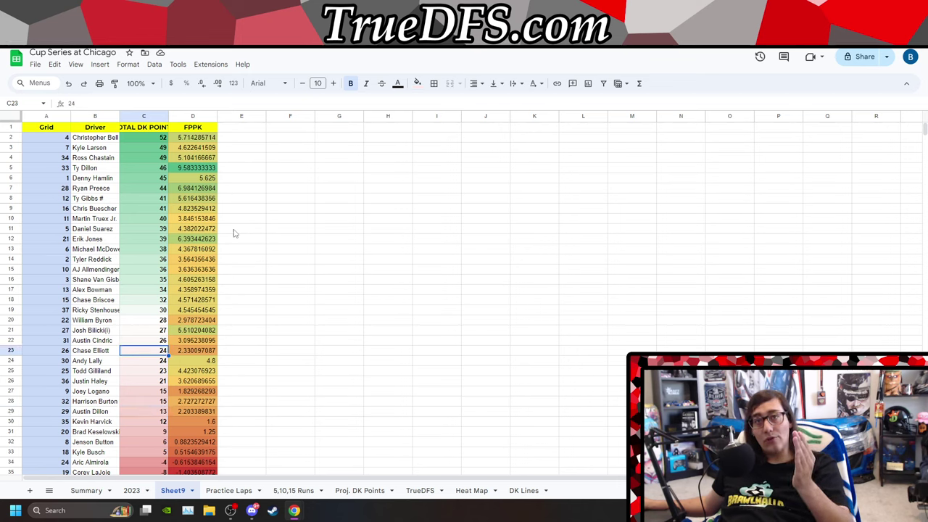
pyautogui.press('Up')
pyautogui.press('Up')
pyautogui.press('Up')
pyautogui.press('Up')
pyautogui.press('Up')
pyautogui.press('Up')
pyautogui.press('Up')
pyautogui.press('Up')
pyautogui.press('Up')
pyautogui.press('Up')
pyautogui.press('Up')
pyautogui.press('Up')
pyautogui.press('Up')
pyautogui.press('Up')
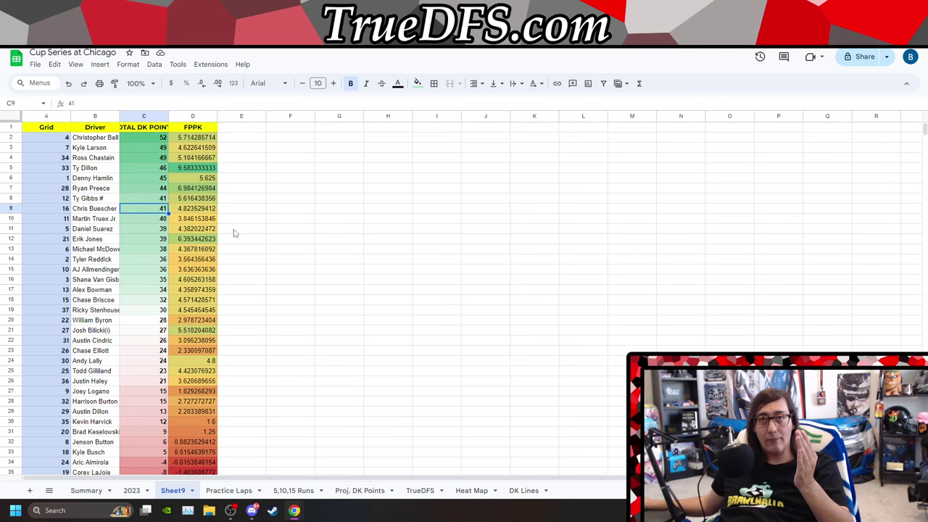
pyautogui.press('Up')
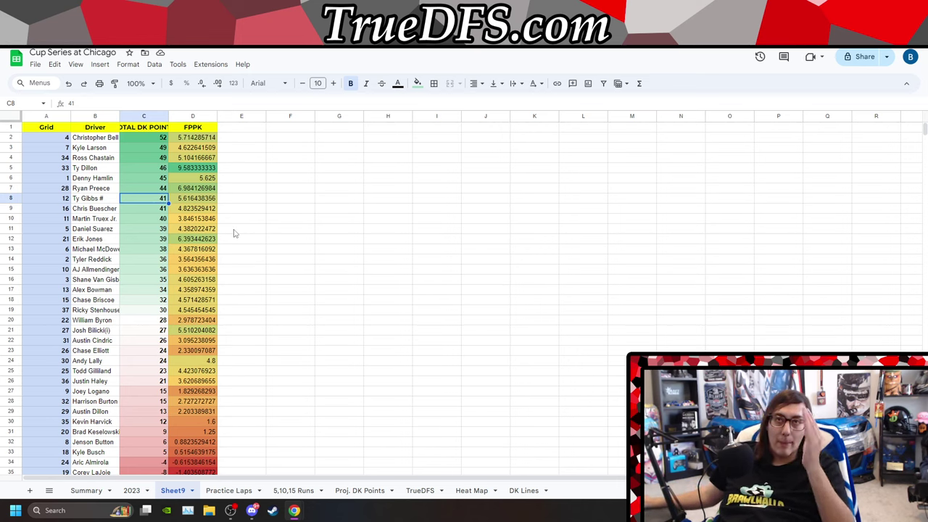
# - Compare the total DK points of the highest scorers, from Christopher Bell down to Martin Truex Jr
pyautogui.press('Up')
pyautogui.press('Up')
pyautogui.press('Up')
pyautogui.press('Up')
pyautogui.press('Up')
pyautogui.press('Down')
pyautogui.press('Down')
pyautogui.press('Down')
pyautogui.press('Down')
pyautogui.press('Down')
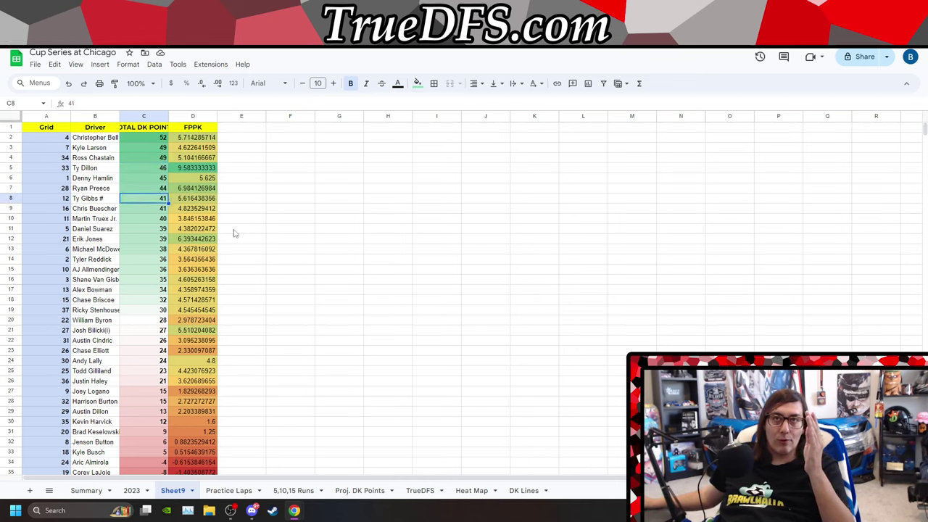
pyautogui.press('Down')
pyautogui.press('Down')
pyautogui.press('Up')
pyautogui.press('Up')
pyautogui.press('Up')
pyautogui.press('Up')
pyautogui.press('Up')
pyautogui.press('Up')
pyautogui.press('Up')
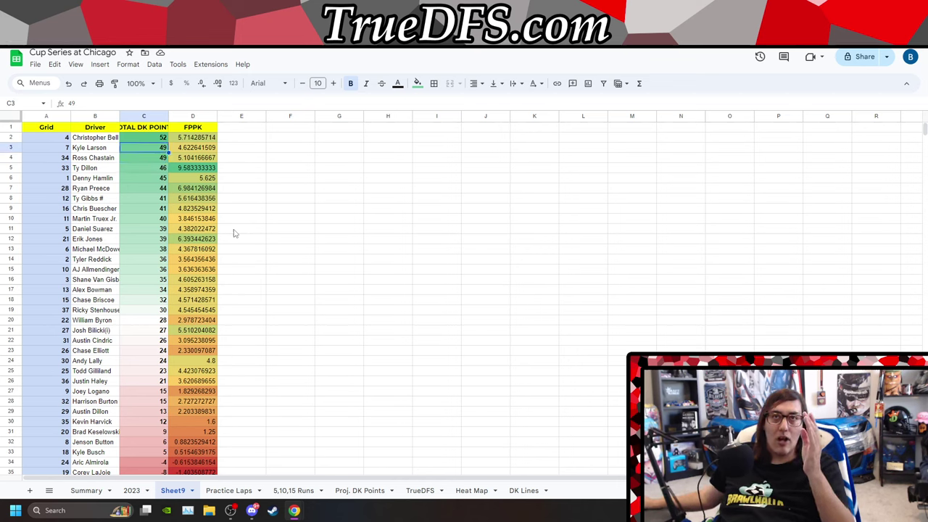
pyautogui.press('Up')
pyautogui.press('Down')
# - Check the top scorers' grid spots down to Daniel Suarez and return to his total DK points
pyautogui.press('Left')
pyautogui.press('Left')
pyautogui.press('Down')
pyautogui.press('Down')
pyautogui.press('Down')
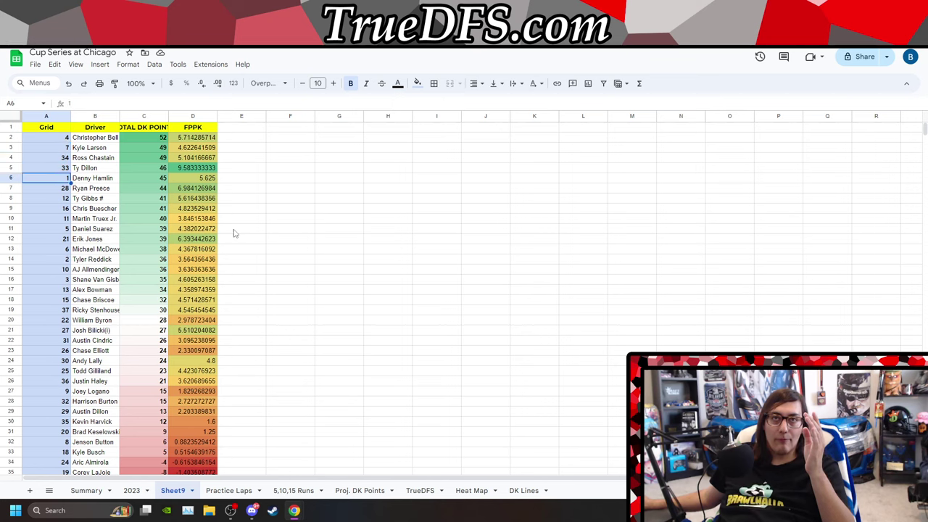
pyautogui.press('Down')
pyautogui.press('Down')
pyautogui.press('Down')
pyautogui.press('Down')
pyautogui.press('Down')
pyautogui.press('Right')
pyautogui.press('Right')
pyautogui.press('Right')
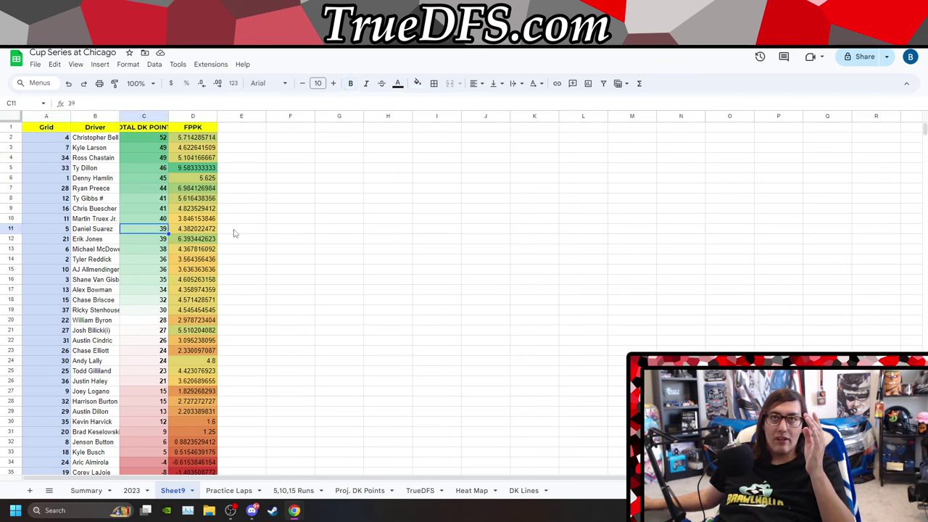
pyautogui.press('Left')
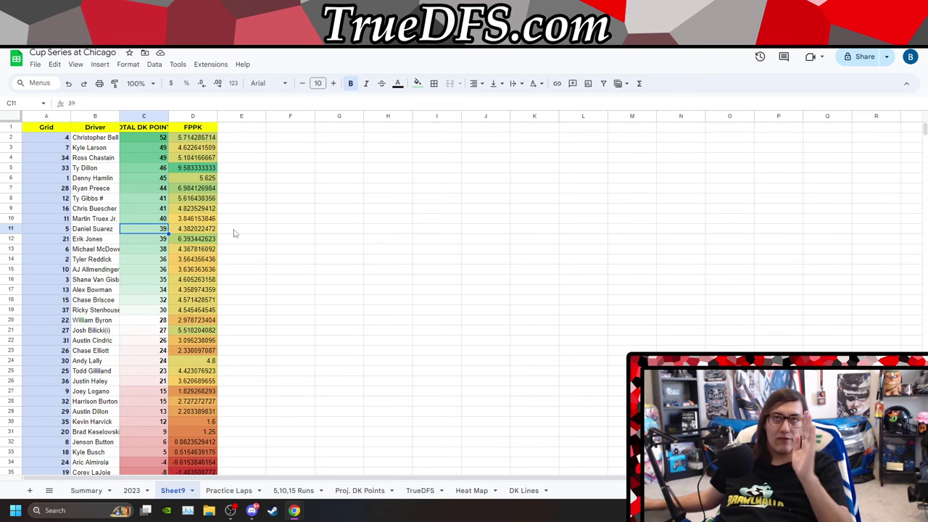
# - Review the total DK points from Daniel Suarez down through Todd Gilliland to Brad Keselowski
pyautogui.press('Down')
pyautogui.press('Down')
pyautogui.press('Down')
pyautogui.press('Down')
pyautogui.press('Down')
pyautogui.press('Down')
pyautogui.press('Down')
pyautogui.press('Down')
pyautogui.press('Down')
pyautogui.press('Down')
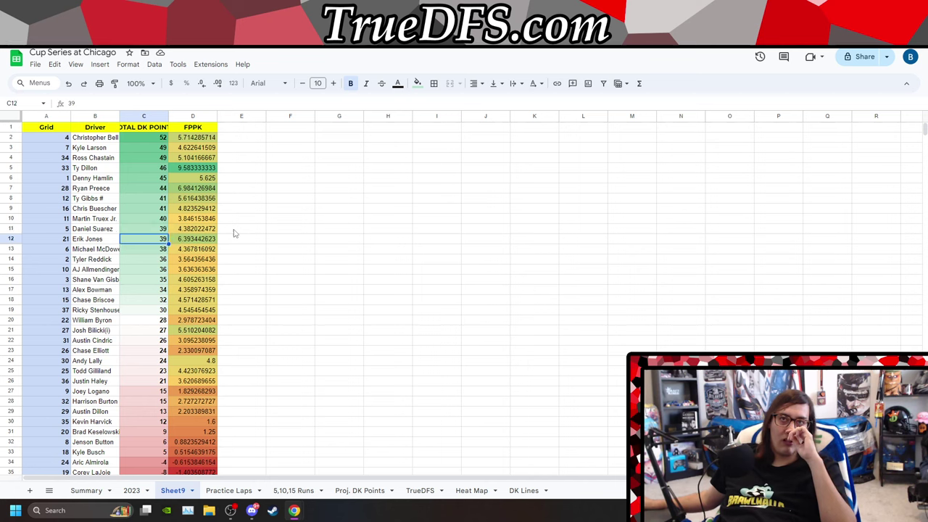
pyautogui.press('Down')
pyautogui.press('Down')
pyautogui.press('Down')
pyautogui.press('Down')
pyautogui.press('Down')
pyautogui.press('Down')
pyautogui.press('Down')
pyautogui.press('Down')
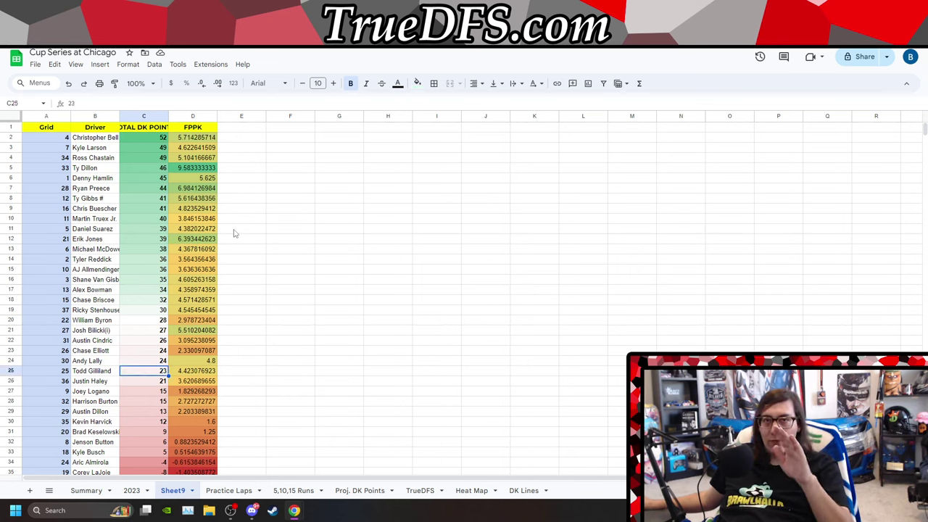
pyautogui.press('Down')
pyautogui.press('Down')
pyautogui.press('Down')
pyautogui.press('Down')
pyautogui.press('Down')
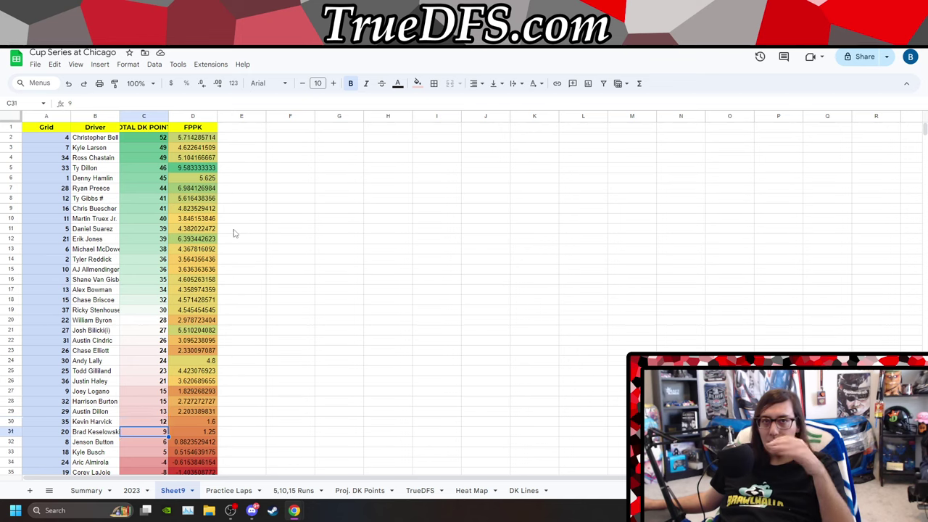
# - Trace the total DK points up from Brad Keselowski to Ricky Stenhouse
pyautogui.press('Up')
pyautogui.press('Up')
pyautogui.press('Up')
pyautogui.press('Up')
pyautogui.press('Up')
pyautogui.press('Up')
pyautogui.press('Up')
pyautogui.press('Up')
pyautogui.press('Up')
pyautogui.press('Up')
pyautogui.press('Up')
pyautogui.press('Up')
pyautogui.press('Up')
pyautogui.press('Up')
pyautogui.press('Up')
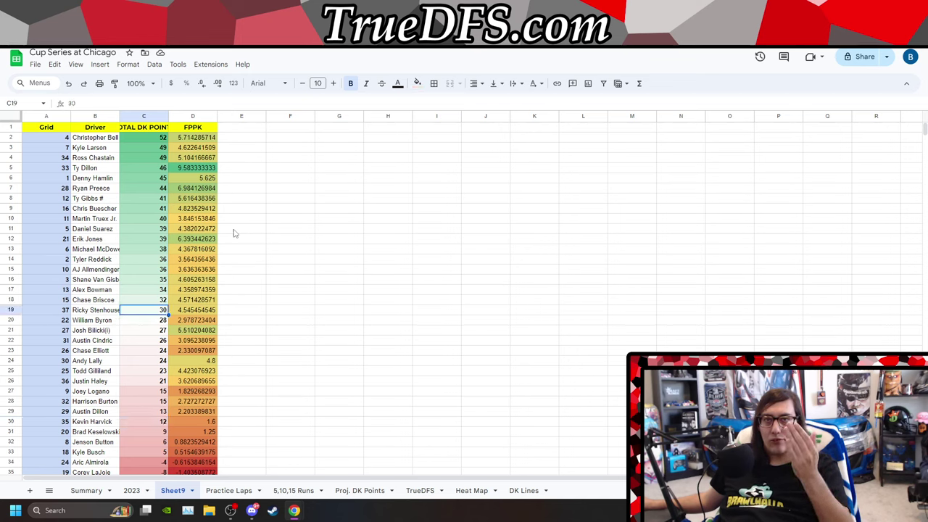
# - Review the total DK points of the lower scorers, down to Kevin Harvick
pyautogui.press('Down')
pyautogui.press('Down')
pyautogui.press('Down')
pyautogui.press('Down')
pyautogui.press('Down')
pyautogui.press('Down')
pyautogui.press('Down')
pyautogui.press('Down')
pyautogui.press('Down')
pyautogui.press('Down')
pyautogui.press('Down')
pyautogui.press('Down')
pyautogui.press('Down')
pyautogui.press('Down')
pyautogui.press('Down')
pyautogui.press('Down')
pyautogui.press('Down')
pyautogui.press('Down')
pyautogui.press('Down')
pyautogui.press('Down')
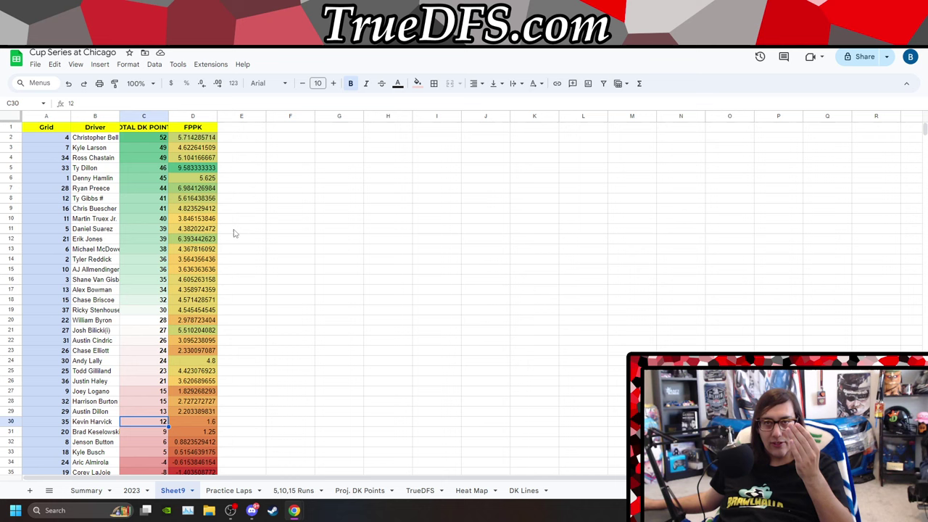
# - Check the lowest total DK points down to Ryan Blaney and return up to Erik Jones
pyautogui.press('Up')
pyautogui.press('Up')
pyautogui.press('Up')
pyautogui.press('Up')
pyautogui.press('Up')
pyautogui.press('Up')
pyautogui.press('Up')
pyautogui.press('Up')
pyautogui.press('Up')
pyautogui.press('Up')
pyautogui.press('Up')
pyautogui.press('Up')
pyautogui.press('Up')
pyautogui.press('Up')
pyautogui.press('Up')
pyautogui.press('Up')
pyautogui.press('Up')
pyautogui.press('Up')
pyautogui.press('Up')
pyautogui.press('Up')
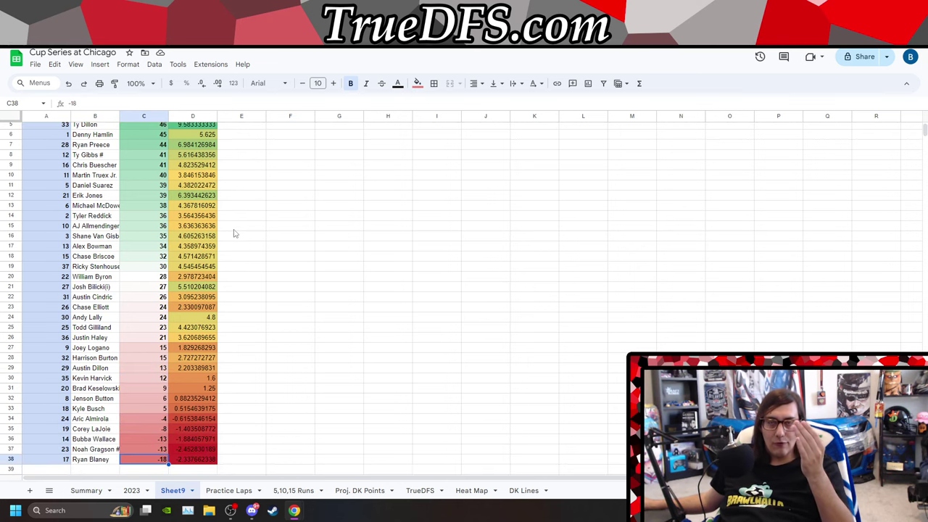
pyautogui.scroll(2, 234, 233)
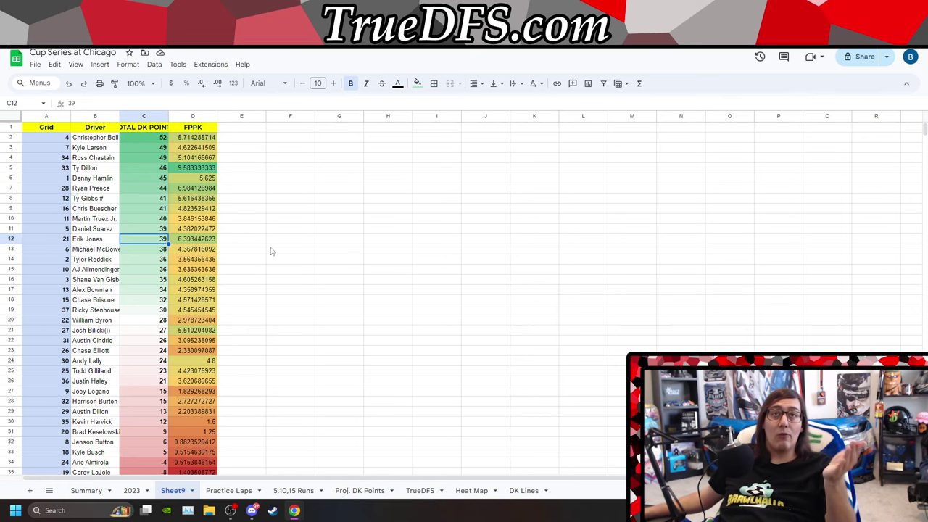
# - Open the 2023 sheet and follow Denny Hamlin's running position from lap 39 to lap 48
pyautogui.click(132, 491)
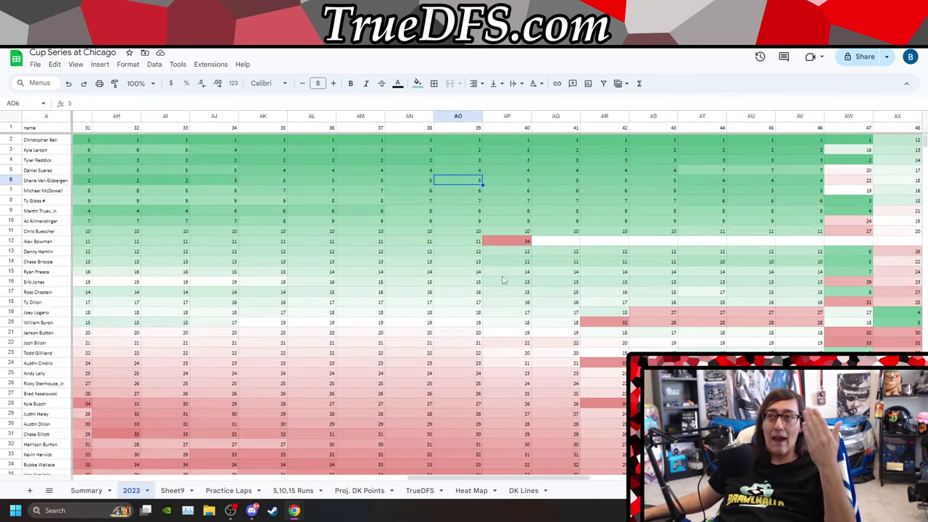
pyautogui.click(463, 254)
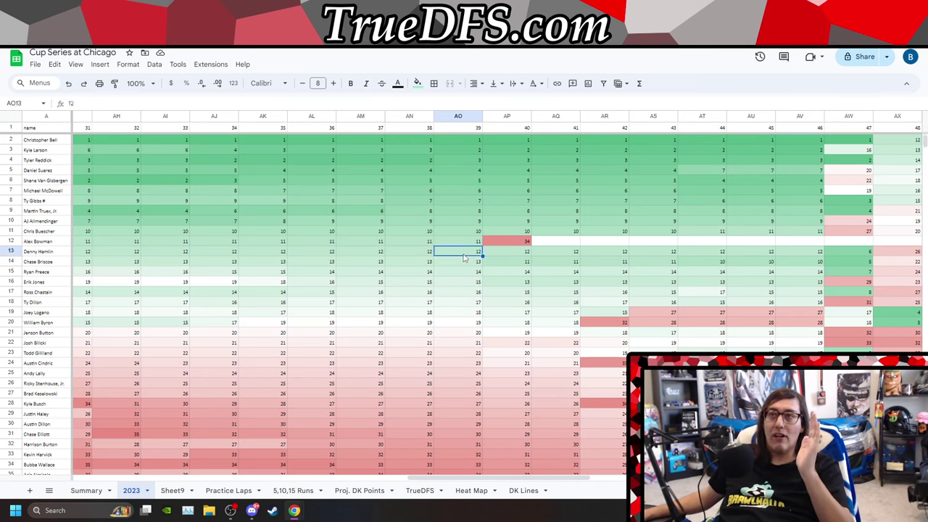
pyautogui.press('Right')
pyautogui.press('Right')
pyautogui.press('Right')
pyautogui.press('Right')
pyautogui.press('Right')
pyautogui.press('Right')
pyautogui.press('Right')
pyautogui.press('Right')
pyautogui.press('Right')
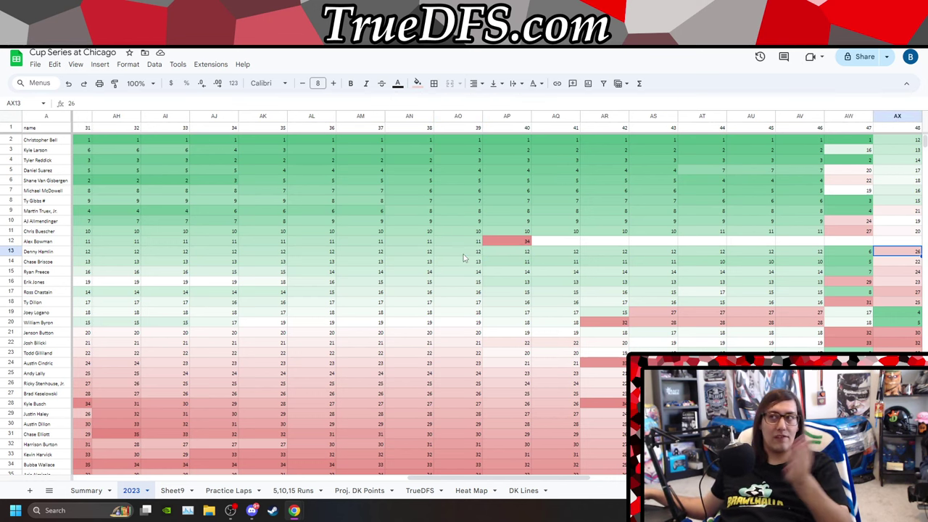
# - Compare Chris Buescher's running positions between lap 46 and lap 48
pyautogui.press('Up')
pyautogui.press('Up')
pyautogui.press('Left')
pyautogui.press('Left')
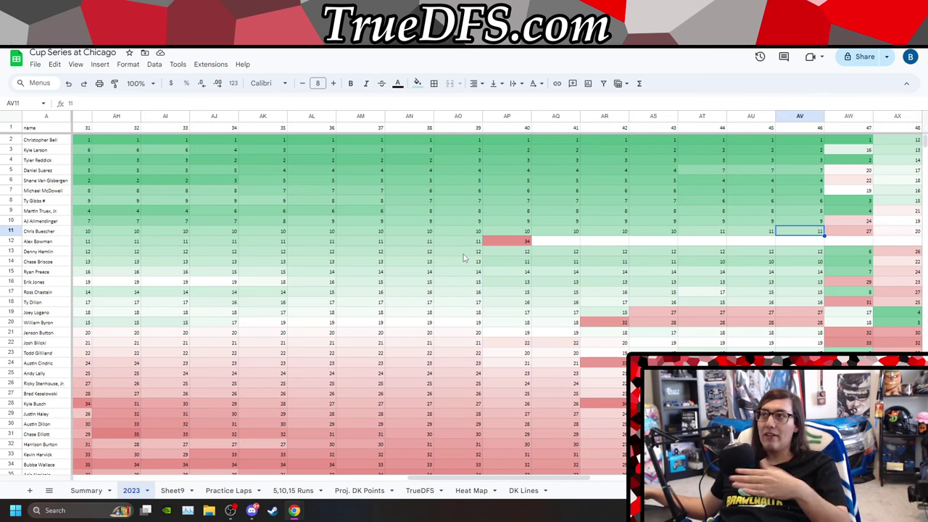
pyautogui.press('Right')
pyautogui.press('Right')
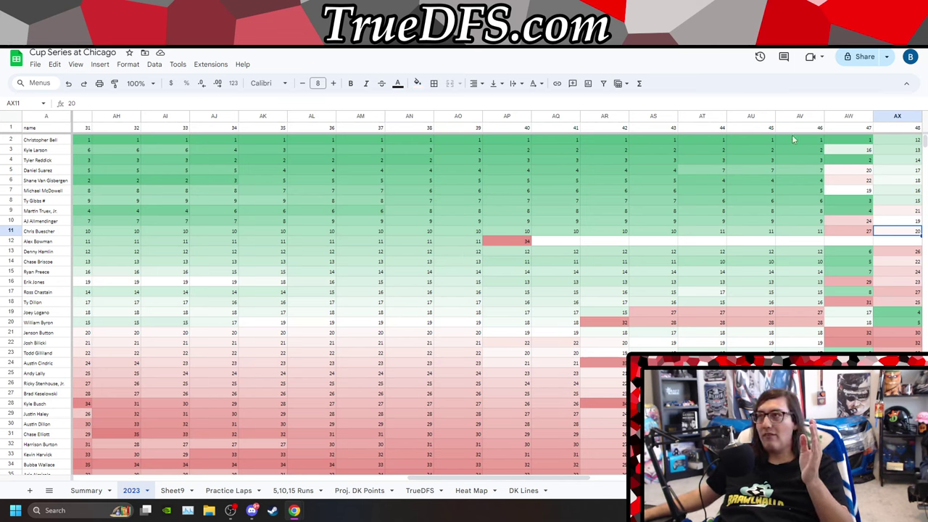
# - Sort the 2023 sheet A to Z by the lap 47 running positions
pyautogui.rightClick(865, 120)
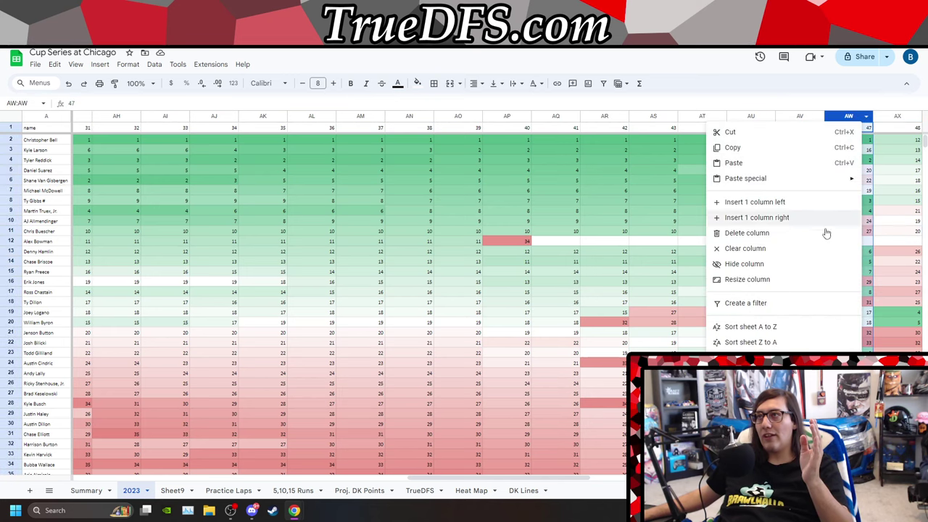
pyautogui.click(778, 327)
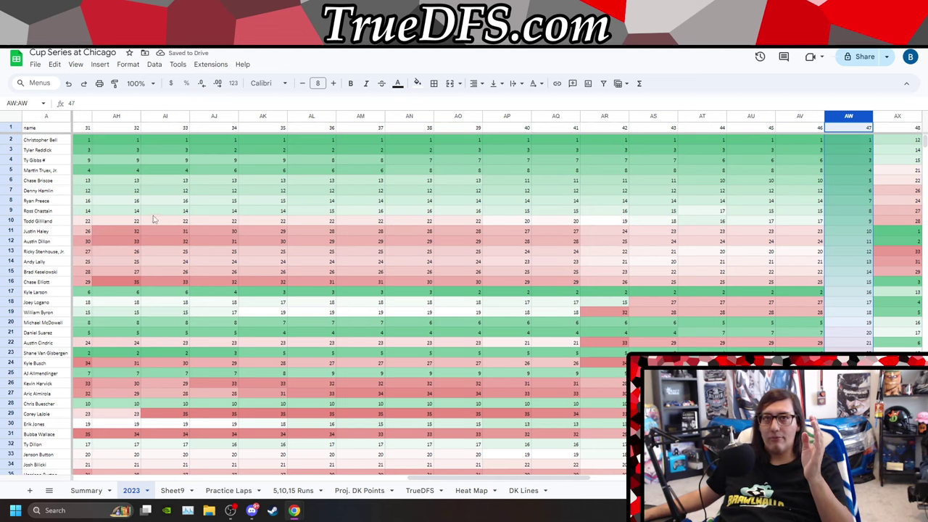
# - Follow Justin Haley's running positions from lap 39 to lap 46, ending on Austin Dillon's lap 46 position
pyautogui.click(475, 234)
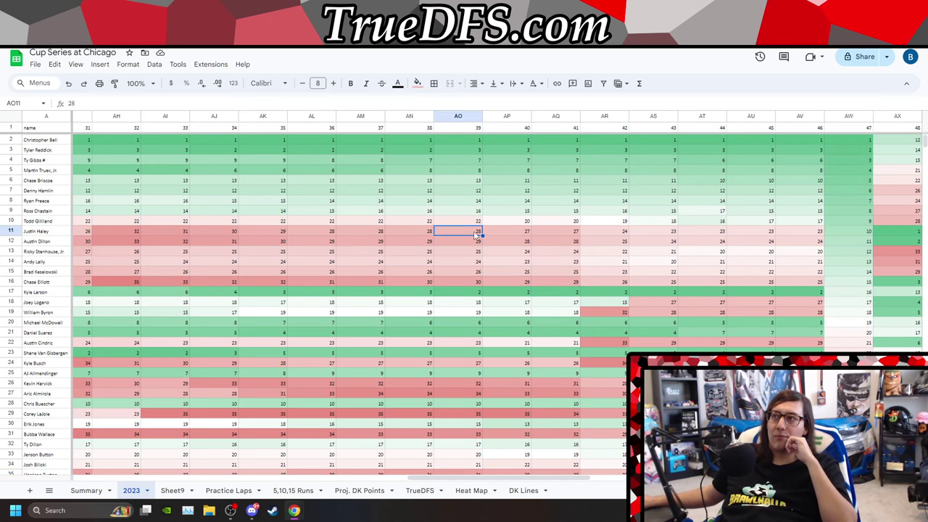
pyautogui.press('Right')
pyautogui.press('Right')
pyautogui.press('Right')
pyautogui.press('Right')
pyautogui.press('Right')
pyautogui.press('Right')
pyautogui.press('Right')
pyautogui.press('Down')
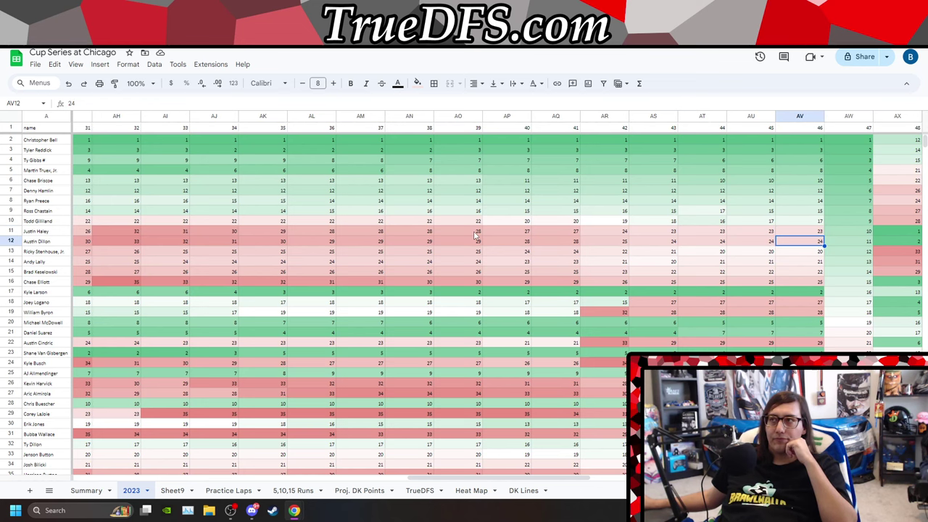
# - Check the lap 46 positions down to Brad Keselowski and follow his row through lap 52
pyautogui.press('Down')
pyautogui.press('Down')
pyautogui.press('Down')
pyautogui.press('Right')
pyautogui.press('Right')
pyautogui.press('Right')
pyautogui.press('Right')
pyautogui.press('Right')
pyautogui.press('Right')
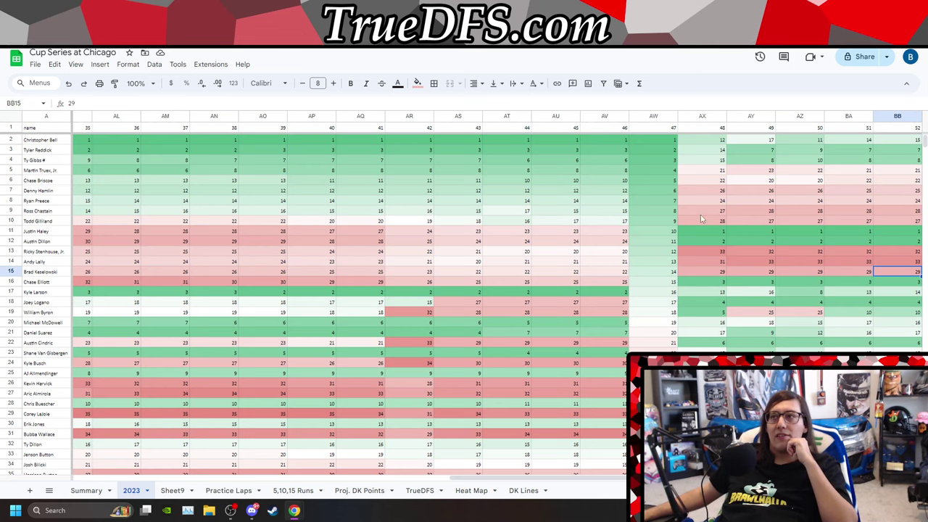
# - Sort the 2023 sheet A to Z by the lap 48 running positions and select Corey LaJoie's lap 48 cell
pyautogui.click(721, 119)
pyautogui.click(788, 327)
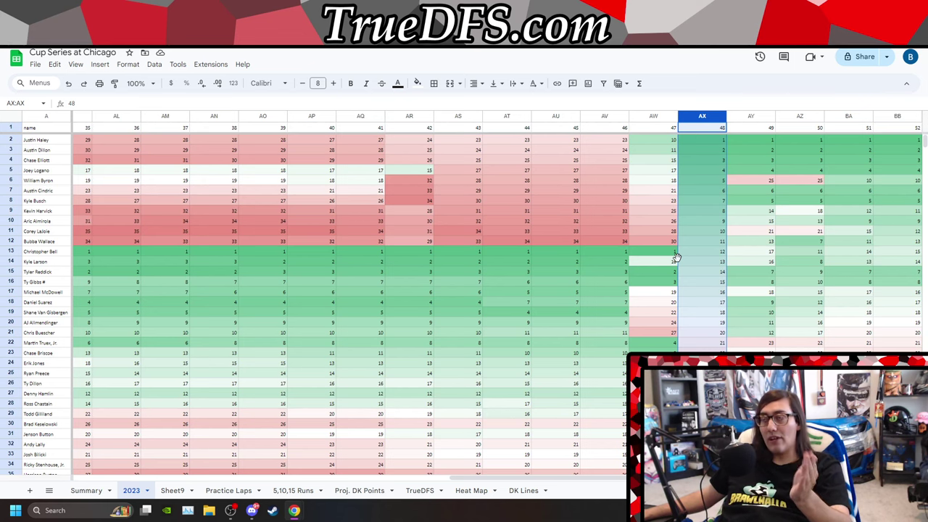
pyautogui.click(699, 233)
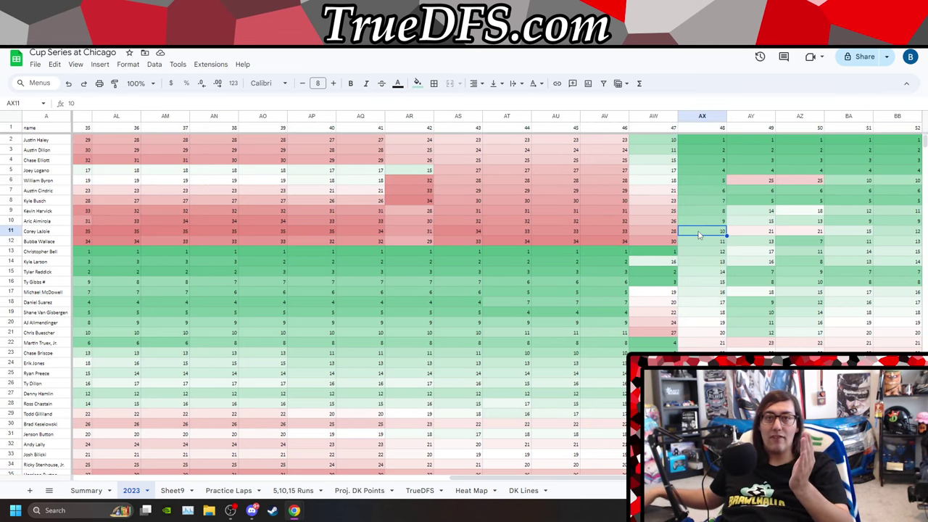
# - Review the lap 48 order down past the last driver and return to Ricky Stenhouse, Jr.'s lap 51 position
pyautogui.press('Down')
pyautogui.press('Down')
pyautogui.press('Down')
pyautogui.press('Down')
pyautogui.press('Down')
pyautogui.press('Down')
pyautogui.press('Down')
pyautogui.press('Down')
pyautogui.press('Down')
pyautogui.press('Down')
pyautogui.press('Down')
pyautogui.press('Down')
pyautogui.press('Down')
pyautogui.press('Down')
pyautogui.press('Down')
pyautogui.press('Down')
pyautogui.press('Down')
pyautogui.press('Down')
pyautogui.press('Down')
pyautogui.press('Down')
pyautogui.press('Right')
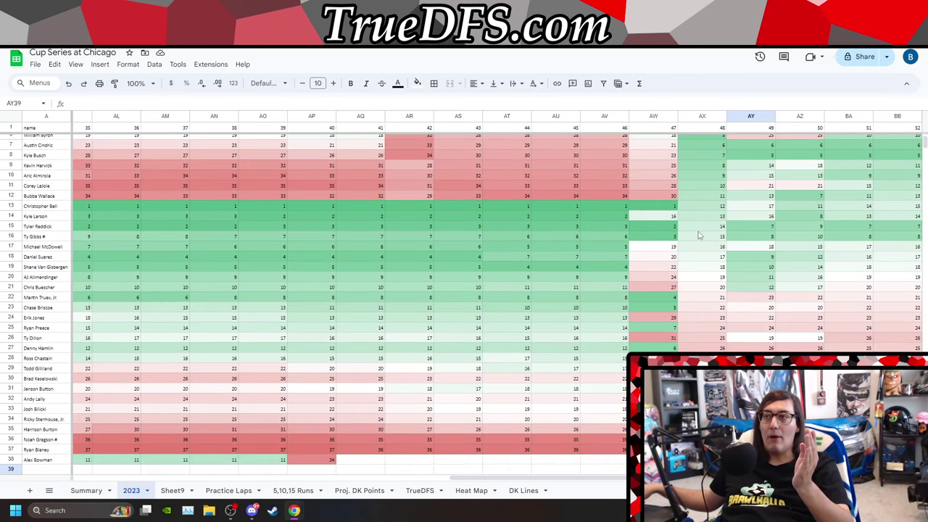
pyautogui.press('Right')
pyautogui.press('Right')
pyautogui.press('Right')
pyautogui.press('Up')
pyautogui.press('Up')
pyautogui.press('Up')
pyautogui.press('Up')
pyautogui.press('Up')
pyautogui.press('Left')
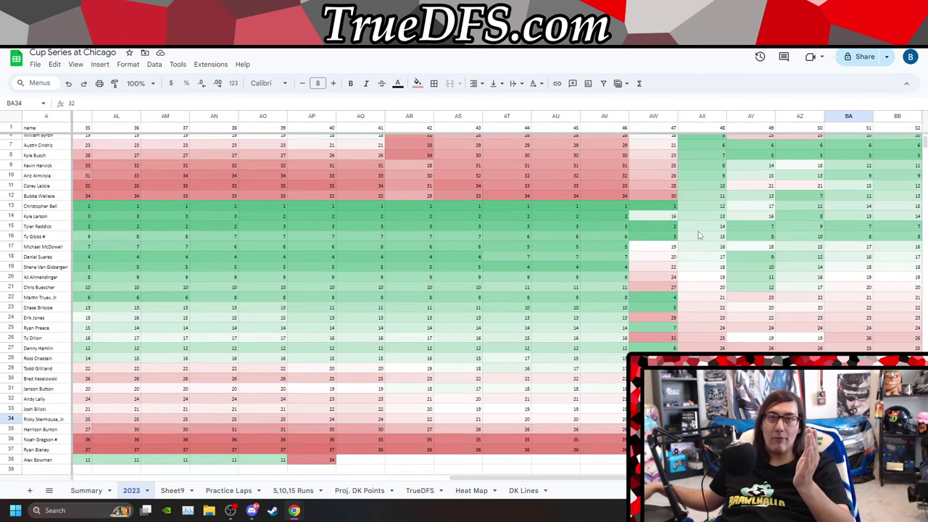
# - Trace Ricky Stenhouse, Jr.'s running positions back from lap 51 through the start to his name
pyautogui.press('Left')
pyautogui.press('Left')
pyautogui.press('Left')
pyautogui.press('Left')
pyautogui.press('Left')
pyautogui.press('Left')
pyautogui.press('Left')
pyautogui.press('Left')
pyautogui.press('Left')
pyautogui.press('Left')
pyautogui.press('Left')
pyautogui.press('Left')
pyautogui.press('Left')
pyautogui.press('Left')
pyautogui.press('Left')
pyautogui.press('Left')
pyautogui.press('Left')
pyautogui.press('Left')
pyautogui.press('Left')
pyautogui.press('Left')
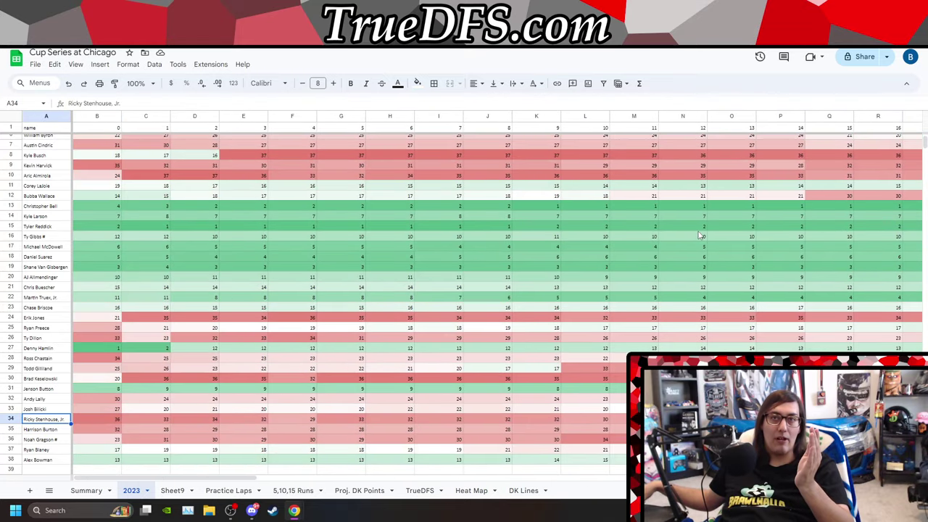
# - Go up to Denny Hamlin's row and follow his running position from the start to lap 2
pyautogui.press('Up')
pyautogui.press('Up')
pyautogui.press('Up')
pyautogui.press('Up')
pyautogui.press('Up')
pyautogui.press('Up')
pyautogui.press('Up')
pyautogui.press('Right')
pyautogui.press('Right')
pyautogui.press('Right')
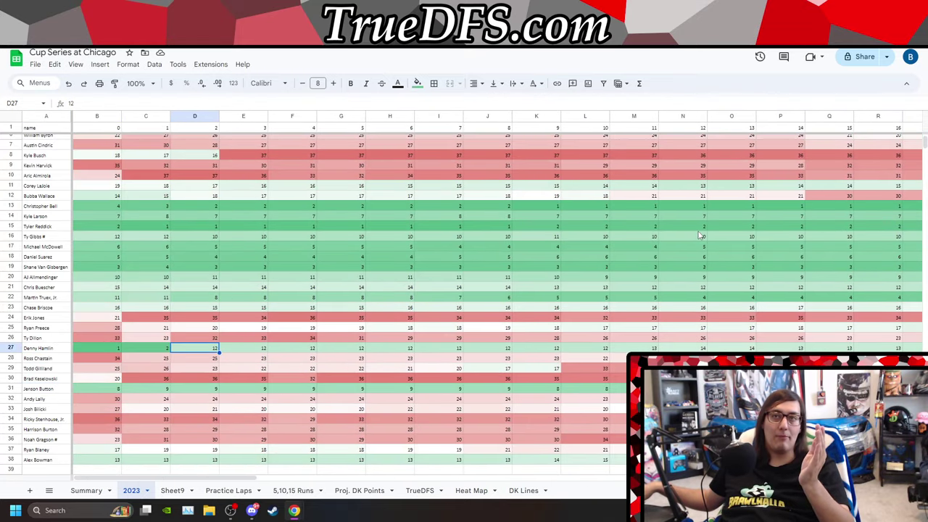
# - Follow Denny Hamlin's running positions across the 2023 sheet from lap 2 through lap 77
pyautogui.press('Right')
pyautogui.press('Right')
pyautogui.press('Right')
pyautogui.press('Right')
pyautogui.press('Right')
pyautogui.press('Right')
pyautogui.press('Right')
pyautogui.press('Right')
pyautogui.press('Right')
pyautogui.press('Right')
pyautogui.press('Right')
pyautogui.press('Right')
pyautogui.press('Right')
pyautogui.press('Right')
pyautogui.press('Right')
pyautogui.press('Right')
pyautogui.press('Right')
pyautogui.press('Right')
pyautogui.press('Right')
pyautogui.press('Right')
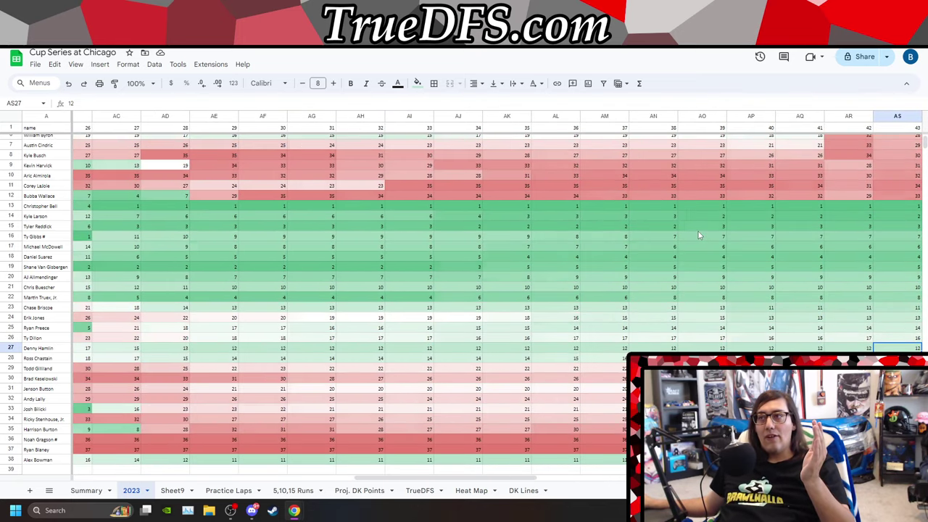
pyautogui.press('Right')
pyautogui.press('Right')
pyautogui.press('Right')
pyautogui.press('Right')
pyautogui.press('Right')
pyautogui.press('Right')
pyautogui.press('Right')
pyautogui.press('Right')
pyautogui.press('Right')
pyautogui.press('Right')
pyautogui.press('Right')
pyautogui.press('Right')
pyautogui.press('Right')
pyautogui.press('Right')
pyautogui.press('Right')
pyautogui.press('Right')
pyautogui.press('Right')
pyautogui.press('Right')
pyautogui.press('Right')
pyautogui.press('Right')
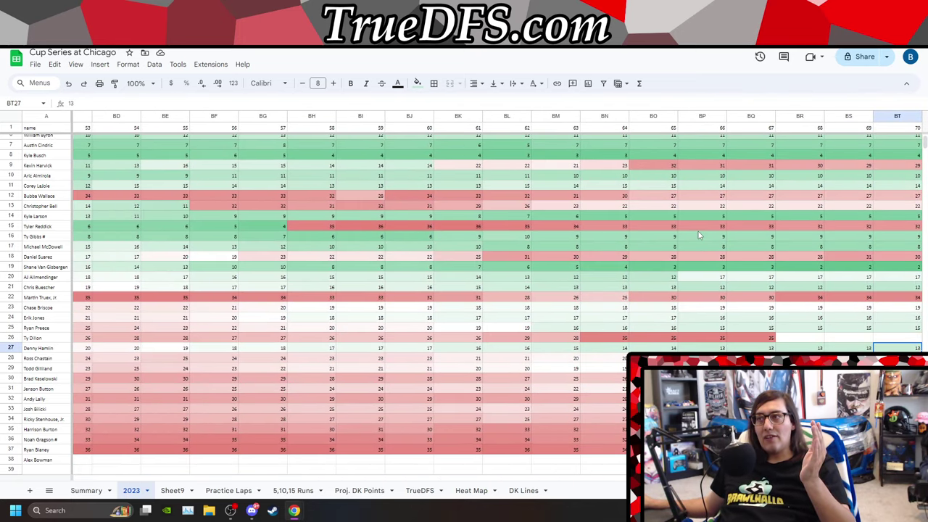
pyautogui.press('Right')
pyautogui.press('Right')
pyautogui.press('Right')
pyautogui.press('Right')
pyautogui.press('Right')
pyautogui.press('Right')
pyautogui.press('Right')
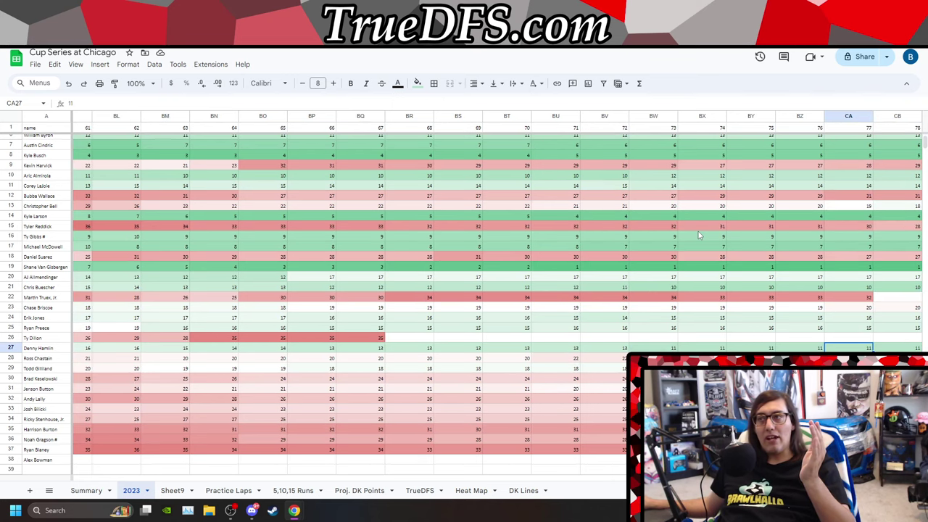
# - Go up past Martin Truex, Jr. to Chris Buescher's row and trace his running positions back from lap 76 to lap 27
pyautogui.press('Down')
pyautogui.press('Up')
pyautogui.press('Up')
pyautogui.press('Up')
pyautogui.press('Up')
pyautogui.press('Up')
pyautogui.press('Up')
pyautogui.press('Up')
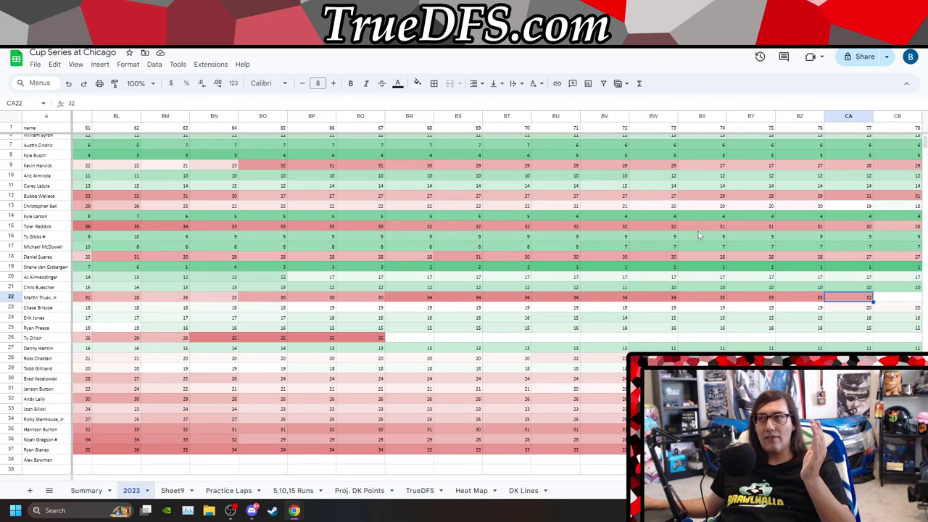
pyautogui.press('Left')
pyautogui.press('Left')
pyautogui.press('Left')
pyautogui.press('Left')
pyautogui.press('Left')
pyautogui.press('Left')
pyautogui.press('Left')
pyautogui.press('Left')
pyautogui.press('Left')
pyautogui.press('Left')
pyautogui.press('Left')
pyautogui.press('Left')
pyautogui.press('Left')
pyautogui.press('Left')
pyautogui.press('Left')
pyautogui.press('Left')
pyautogui.press('Left')
pyautogui.press('Left')
pyautogui.press('Left')
pyautogui.press('Left')
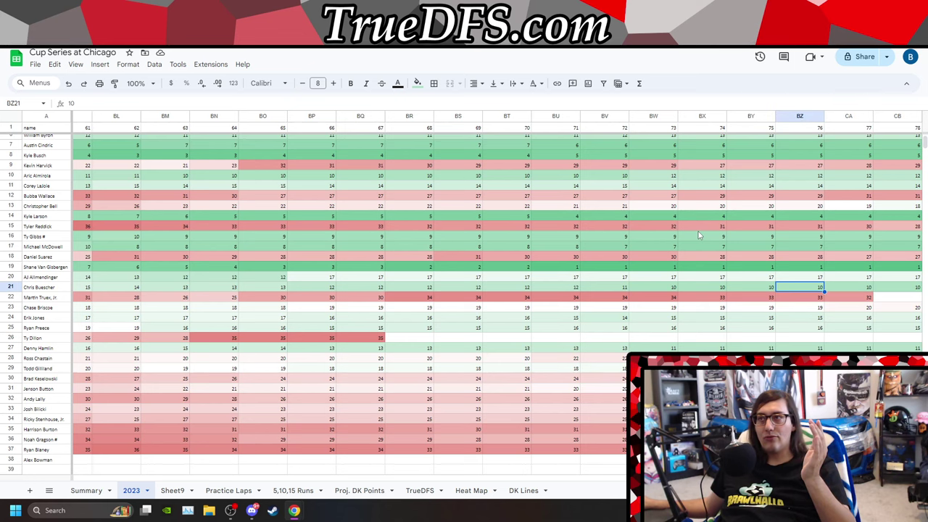
pyautogui.press('Left')
pyautogui.press('Left')
pyautogui.press('Left')
pyautogui.press('Left')
pyautogui.press('Left')
pyautogui.press('Left')
pyautogui.press('Left')
pyautogui.press('Left')
pyautogui.press('Left')
pyautogui.press('Left')
pyautogui.press('Left')
pyautogui.press('Left')
pyautogui.press('Left')
pyautogui.press('Left')
pyautogui.press('Left')
pyautogui.press('Left')
pyautogui.press('Left')
pyautogui.press('Left')
pyautogui.press('Left')
pyautogui.press('Left')
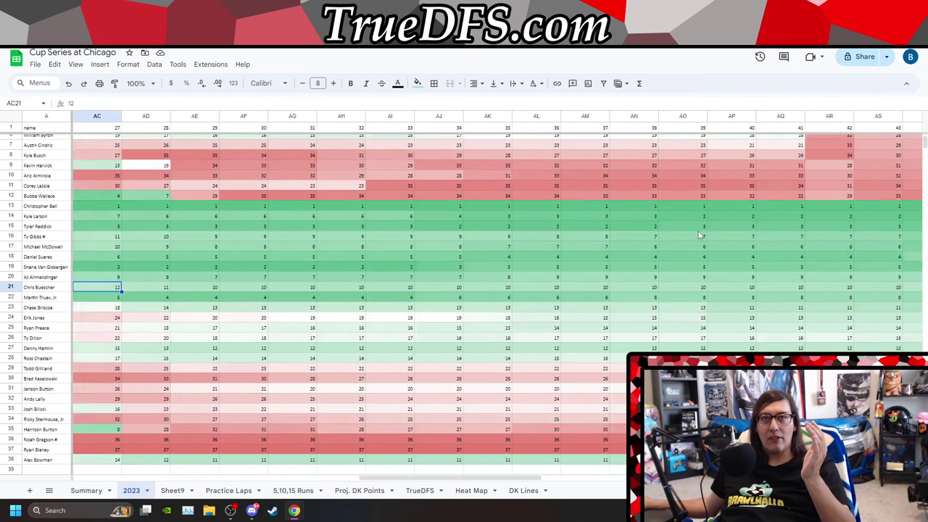
# - Review Chris Buescher's running positions in the opening part of the race, ending on his lap 4 cell
pyautogui.press('Right')
pyautogui.press('Right')
pyautogui.press('Right')
pyautogui.press('Right')
pyautogui.press('Right')
pyautogui.press('Right')
pyautogui.press('Right')
pyautogui.press('Right')
pyautogui.press('Right')
pyautogui.press('Right')
pyautogui.press('Right')
pyautogui.press('Right')
pyautogui.press('Right')
pyautogui.press('Right')
pyautogui.press('Right')
pyautogui.press('Right')
pyautogui.press('Right')
pyautogui.press('Right')
pyautogui.press('Right')
pyautogui.press('Right')
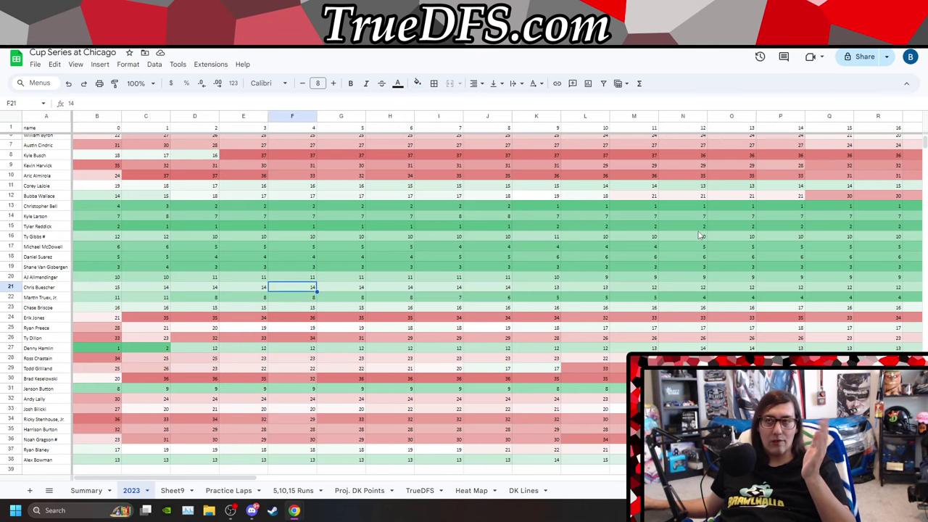
# - Follow Chris Buescher's running positions forward from lap 4 into the late laps and go up to AJ Allmendinger's lap 69 position
pyautogui.press('Right')
pyautogui.press('Right')
pyautogui.press('Right')
pyautogui.press('Right')
pyautogui.press('Right')
pyautogui.press('Right')
pyautogui.press('Right')
pyautogui.press('Right')
pyautogui.press('Right')
pyautogui.press('Right')
pyautogui.press('Right')
pyautogui.press('Right')
pyautogui.press('Right')
pyautogui.press('Right')
pyautogui.press('Right')
pyautogui.press('Right')
pyautogui.press('Right')
pyautogui.press('Right')
pyautogui.press('Right')
pyautogui.press('Right')
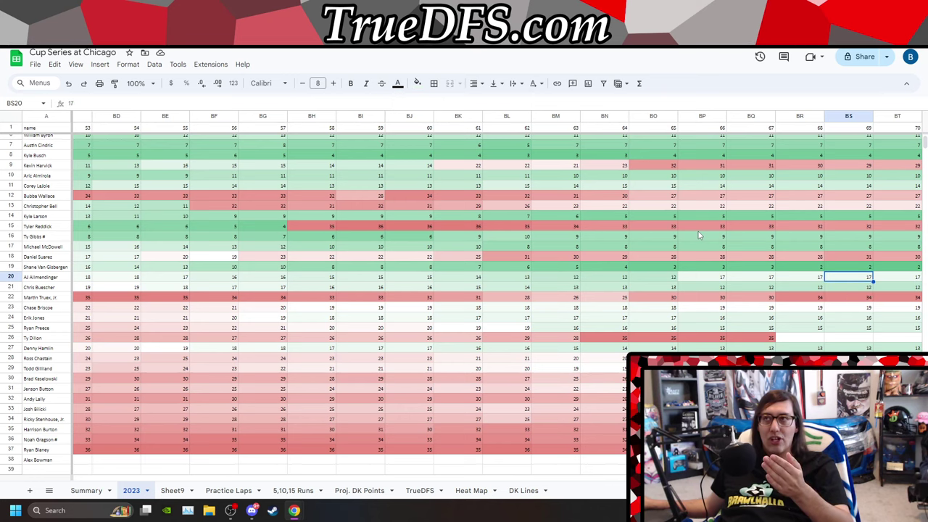
# - Go up from AJ Allmendinger's lap 69 position to the lap header row and across to lap 78
pyautogui.press('Up')
pyautogui.press('Up')
pyautogui.press('Up')
pyautogui.press('Up')
pyautogui.press('Up')
pyautogui.press('Up')
pyautogui.press('Up')
pyautogui.press('Up')
pyautogui.press('Up')
pyautogui.press('Up')
pyautogui.press('Up')
pyautogui.press('Up')
pyautogui.press('Up')
pyautogui.press('Up')
pyautogui.press('Up')
pyautogui.press('Up')
pyautogui.press('Up')
pyautogui.press('Up')
pyautogui.press('Up')
pyautogui.press('Up')
pyautogui.press('Right')
pyautogui.press('Right')
pyautogui.press('Right')
pyautogui.press('Right')
pyautogui.press('Right')
pyautogui.press('Right')
pyautogui.press('Right')
pyautogui.press('Right')
pyautogui.press('Right')
pyautogui.press('Right')
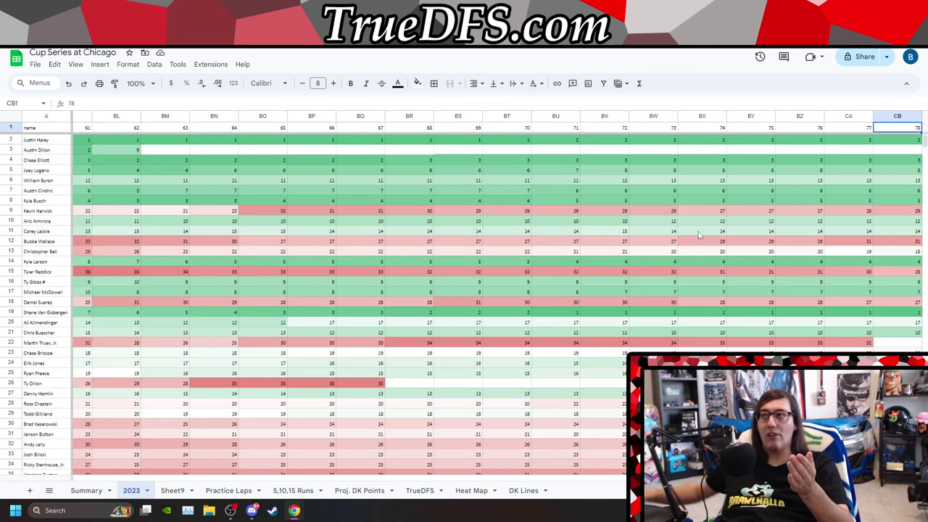
# - Compare Austin Dillon's lap 61 and lap 62 positions and go down to Joey Logano's lap 62 position
pyautogui.click(126, 152)
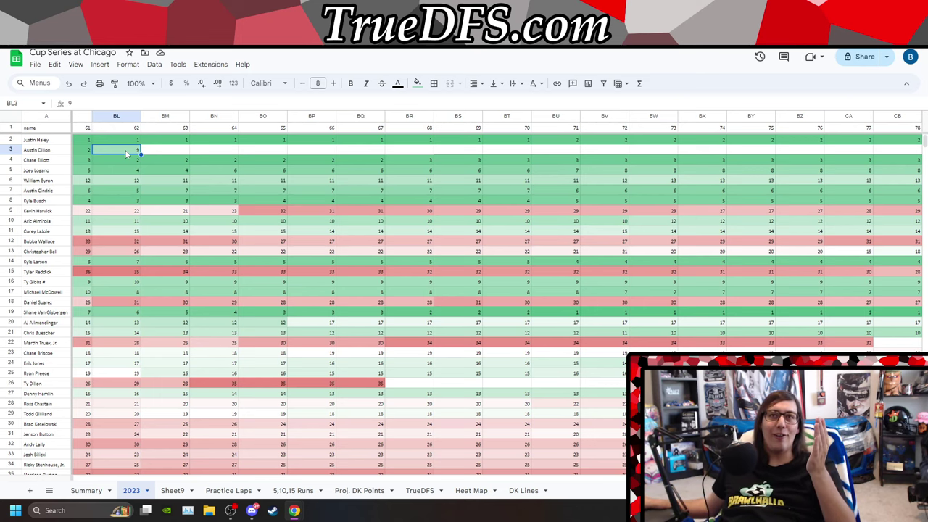
pyautogui.press('Left')
pyautogui.press('Right')
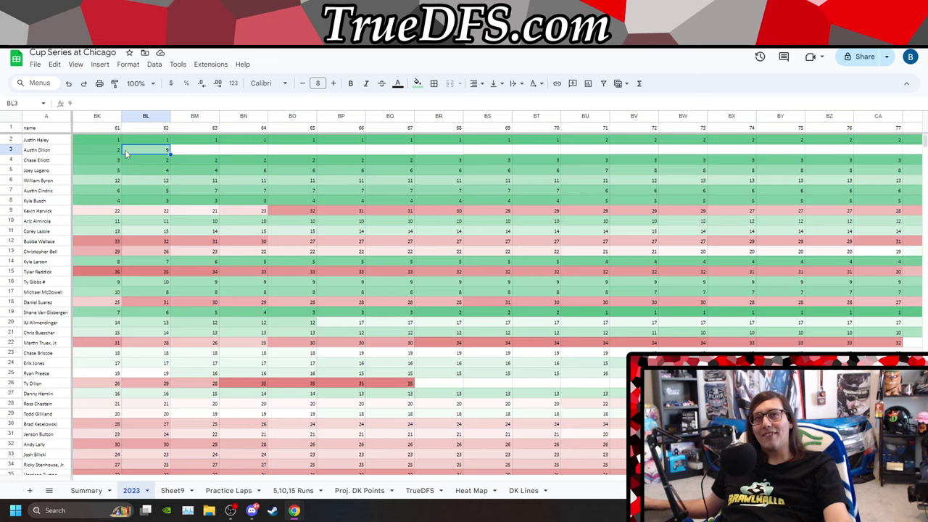
pyautogui.press('Left')
pyautogui.press('Right')
pyautogui.press('Down')
pyautogui.press('Down')
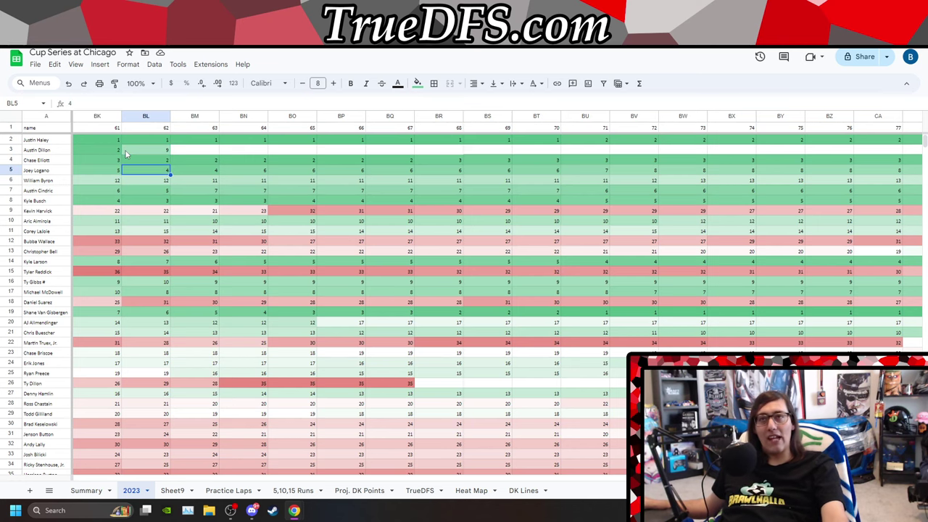
# - Go down to Austin Cindric's row and trace his running positions back from lap 62 to lap 51
pyautogui.press('Down')
pyautogui.press('Down')
pyautogui.press('Left')
pyautogui.press('Left')
pyautogui.press('Left')
pyautogui.press('Left')
pyautogui.press('Left')
pyautogui.press('Left')
pyautogui.press('Left')
pyautogui.press('Left')
pyautogui.press('Left')
pyautogui.press('Left')
pyautogui.press('Left')
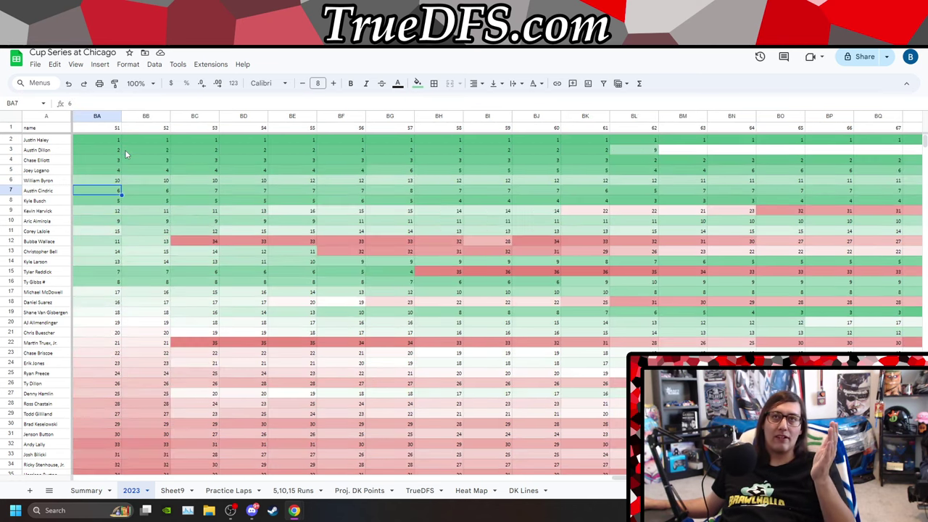
# - Go down the lap 51 column past Kevin Harvick to Christopher Bell's position
pyautogui.press('Down')
pyautogui.press('Down')
pyautogui.press('Down')
pyautogui.press('Down')
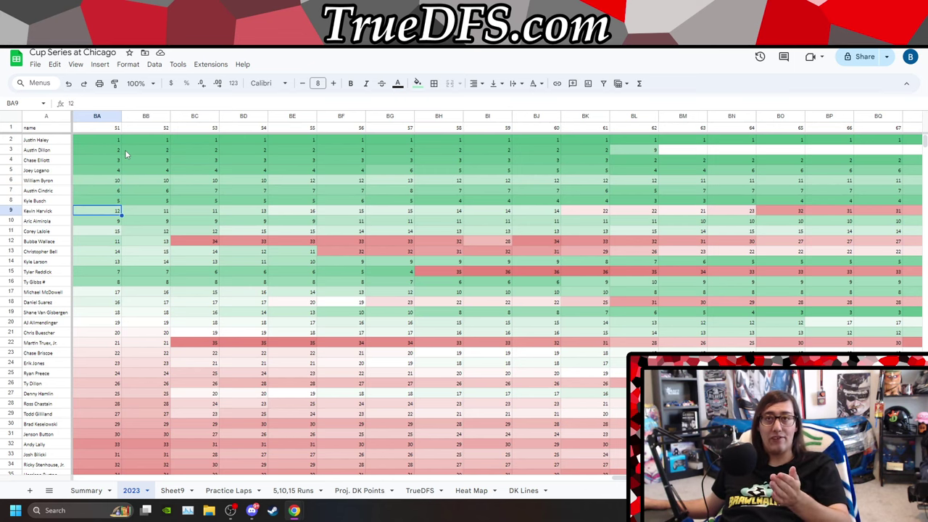
pyautogui.press('Down')
pyautogui.press('Down')
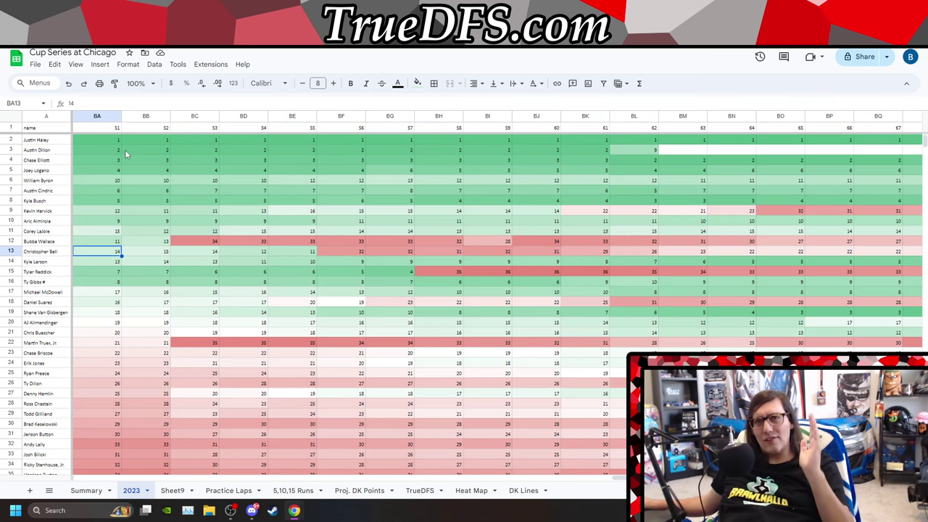
# - Follow Christopher Bell's running positions from lap 51 through lap 78
pyautogui.press('Right')
pyautogui.press('Right')
pyautogui.press('Right')
pyautogui.press('Right')
pyautogui.press('Right')
pyautogui.press('Right')
pyautogui.press('Right')
pyautogui.press('Right')
pyautogui.press('Right')
pyautogui.press('Right')
pyautogui.press('Right')
pyautogui.press('Right')
pyautogui.press('Right')
pyautogui.press('Right')
pyautogui.press('Right')
pyautogui.press('Right')
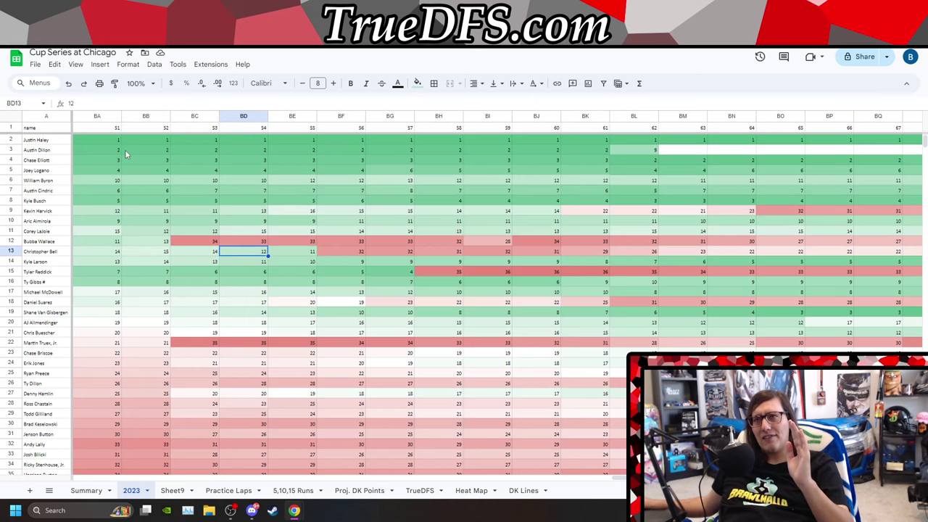
pyautogui.press('Right')
pyautogui.press('Right')
pyautogui.press('Right')
pyautogui.press('Right')
pyautogui.press('Right')
pyautogui.press('Right')
pyautogui.press('Right')
pyautogui.press('Right')
pyautogui.press('Right')
pyautogui.press('Right')
pyautogui.press('Right')
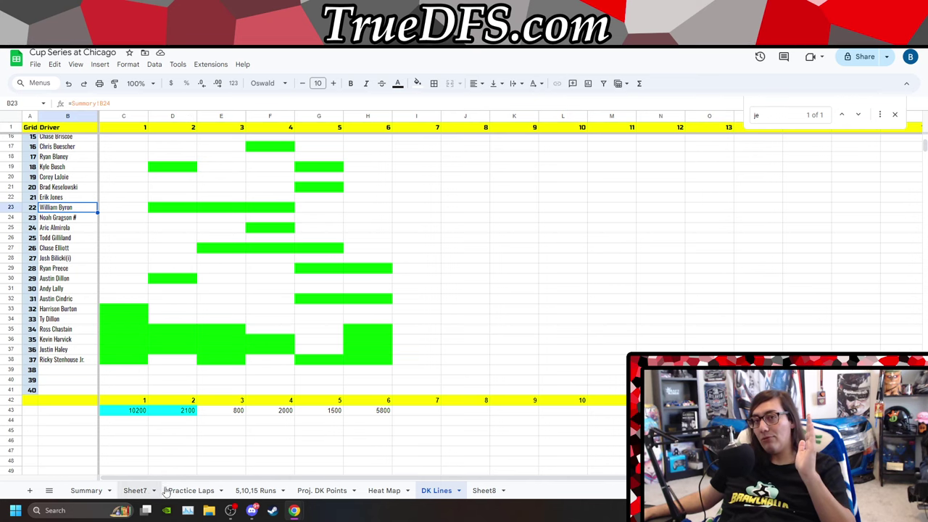
# - Check the Practice Laps sheet in the other Chicago workbook and return to the 2023 running positions
pyautogui.click(193, 490)
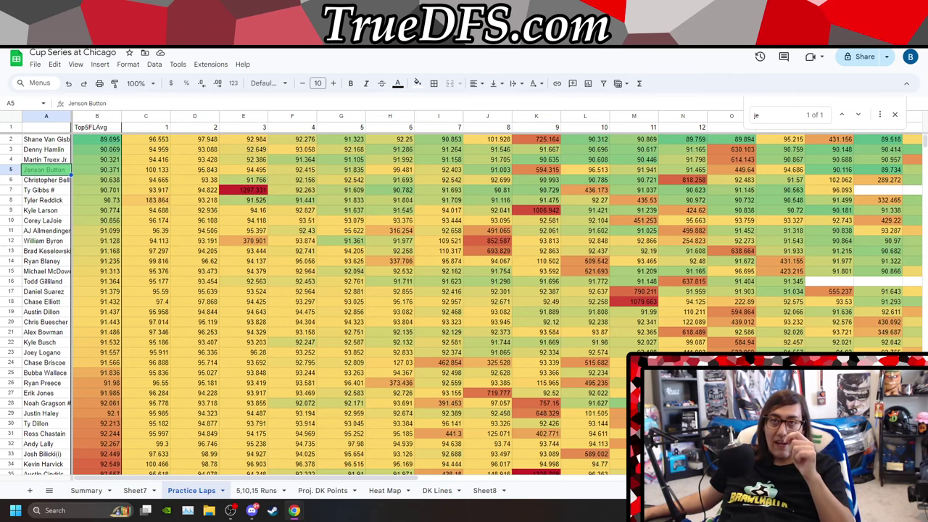
pyautogui.click(304, 11)
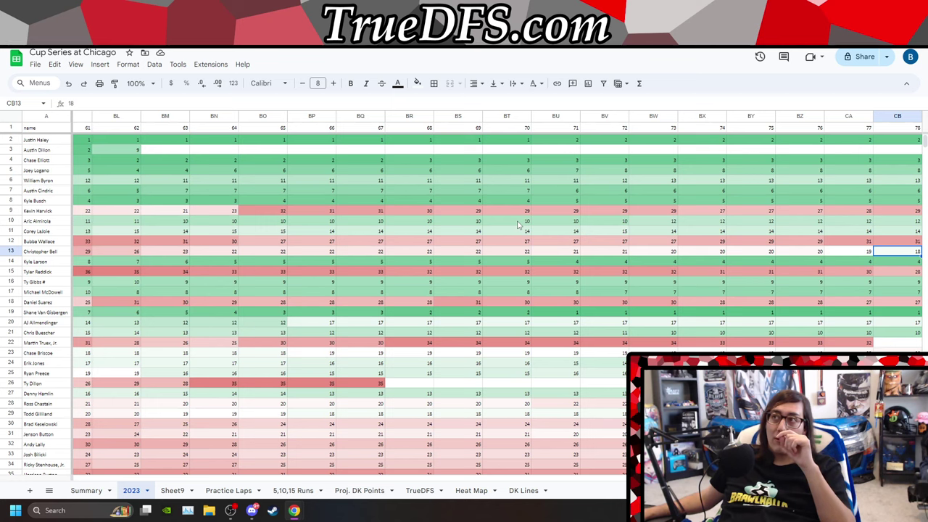